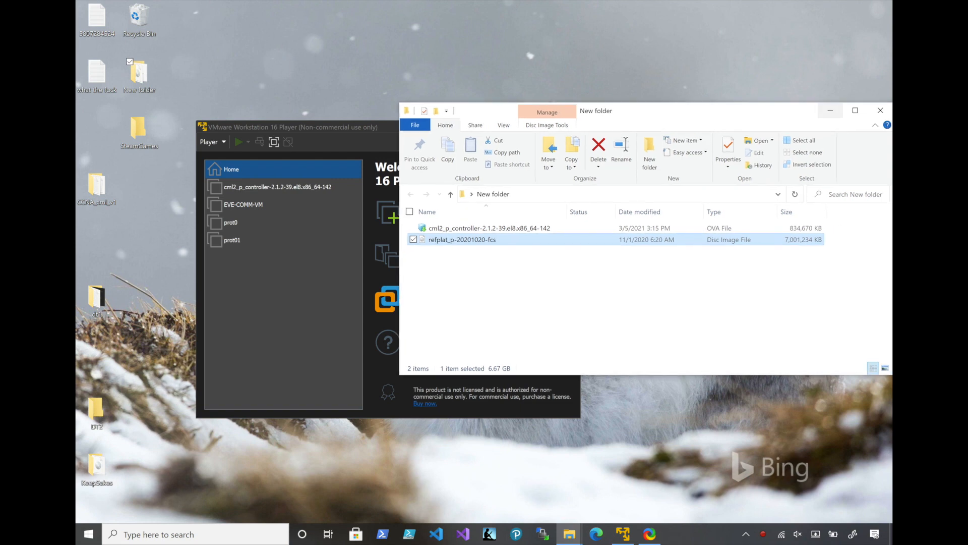
# Start the cml2_p_controller-2.1.2-39.el8.x86_64-142 virtual machine in VMware Player and minimize its window
pyautogui.click(880, 110)
pyautogui.doubleClick(278, 187)
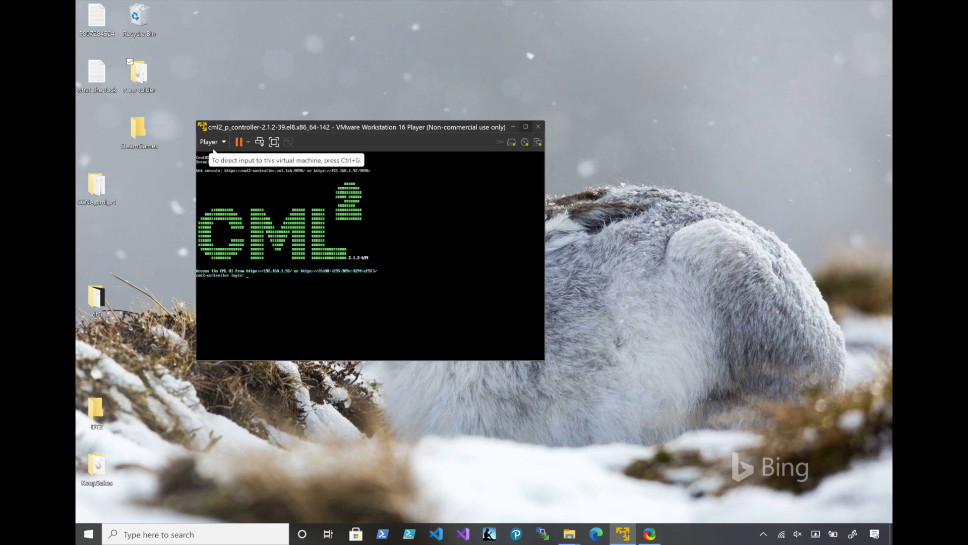
pyautogui.click(623, 534)
pyautogui.moveTo(622, 534)
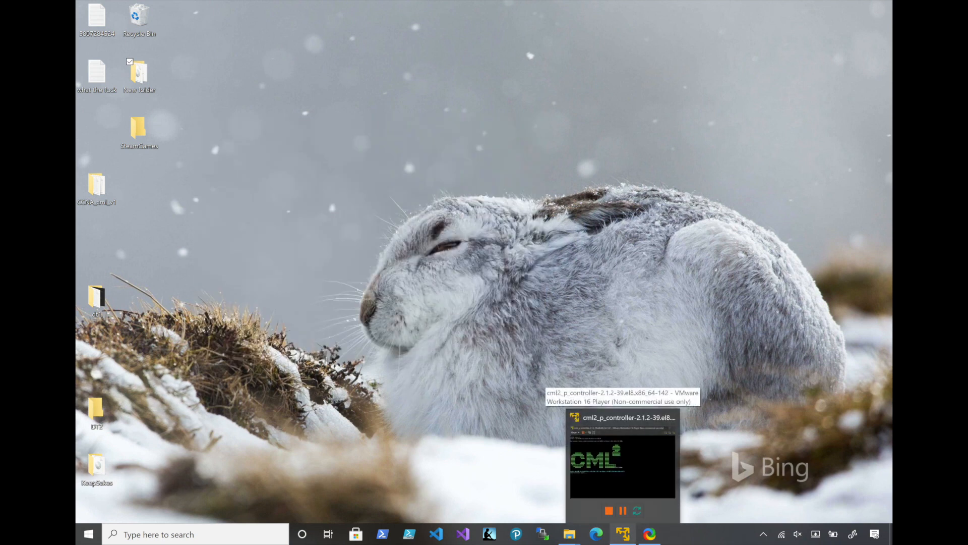
# Switch to Edge, load the CML web interface at 192.168.1.92, and open the lab "Lab at Tue 15_10 PM.yaml.yaml"
pyautogui.click(596, 533)
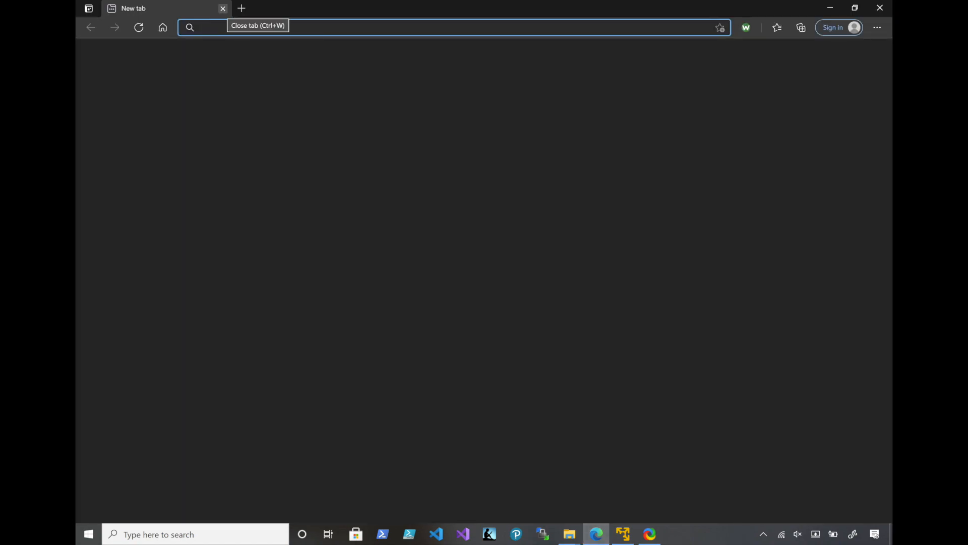
pyautogui.write('192.168.1.92')
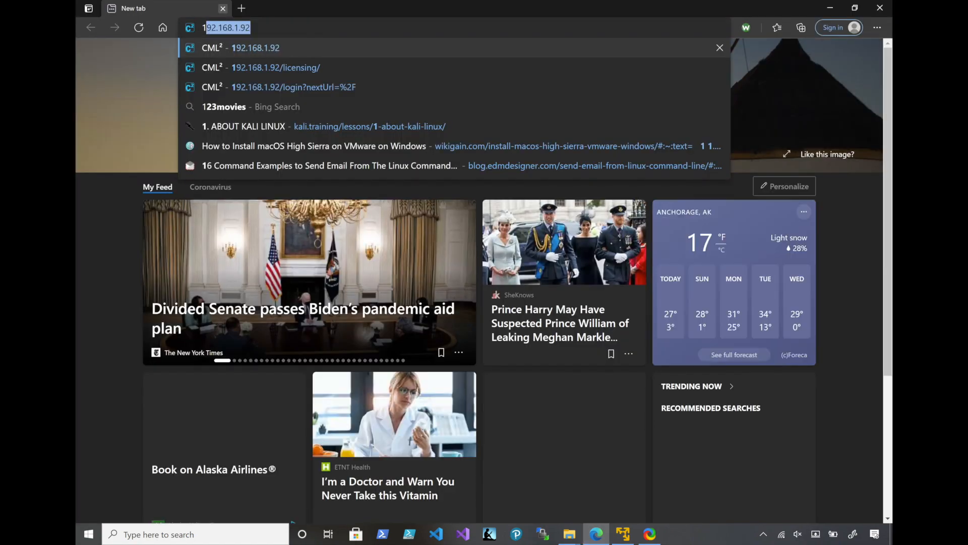
pyautogui.press('Return')
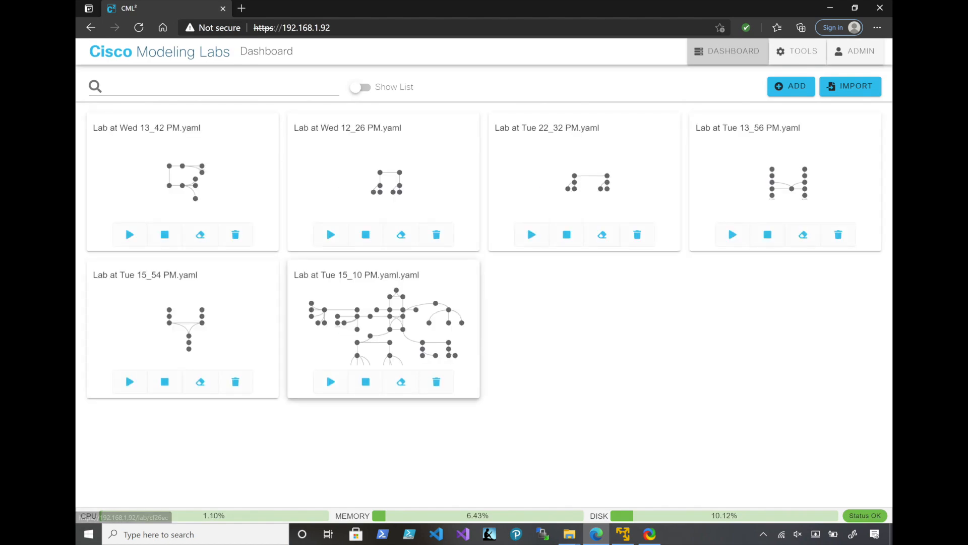
pyautogui.click(383, 326)
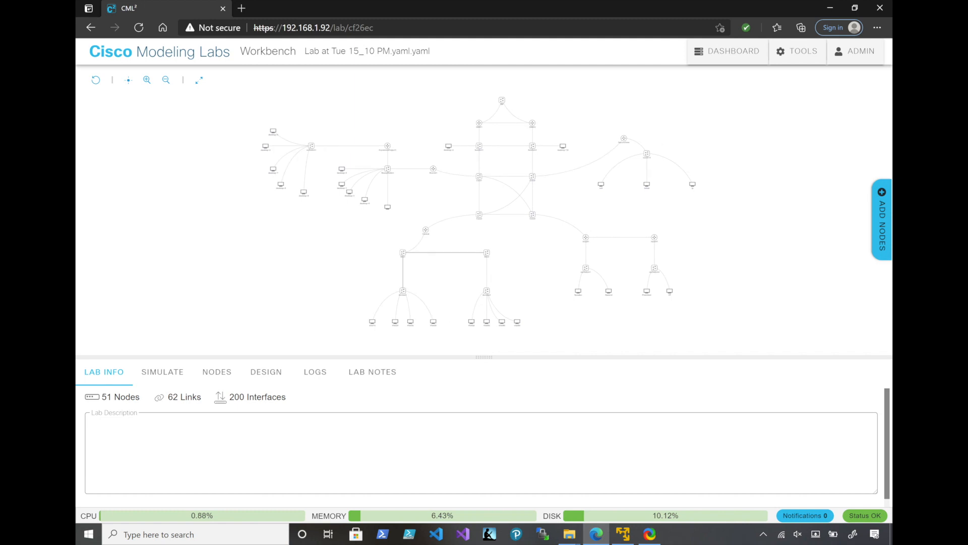
# Look over the lab topology as a group and select the ISP node to show its node info
pyautogui.moveTo(543, 245)
pyautogui.mouseDown()
pyautogui.moveTo(511, 279)
pyautogui.moveTo(452, 311)
pyautogui.moveTo(369, 317)
pyautogui.moveTo(348, 332)
pyautogui.moveTo(393, 281)
pyautogui.moveTo(526, 266)
pyautogui.moveTo(539, 249)
pyautogui.mouseUp()
pyautogui.moveTo(721, 212); pyautogui.dragTo(705, 242)
pyautogui.moveTo(713, 119); pyautogui.dragTo(696, 136)
pyautogui.moveTo(234, 115); pyautogui.dragTo(761, 353)
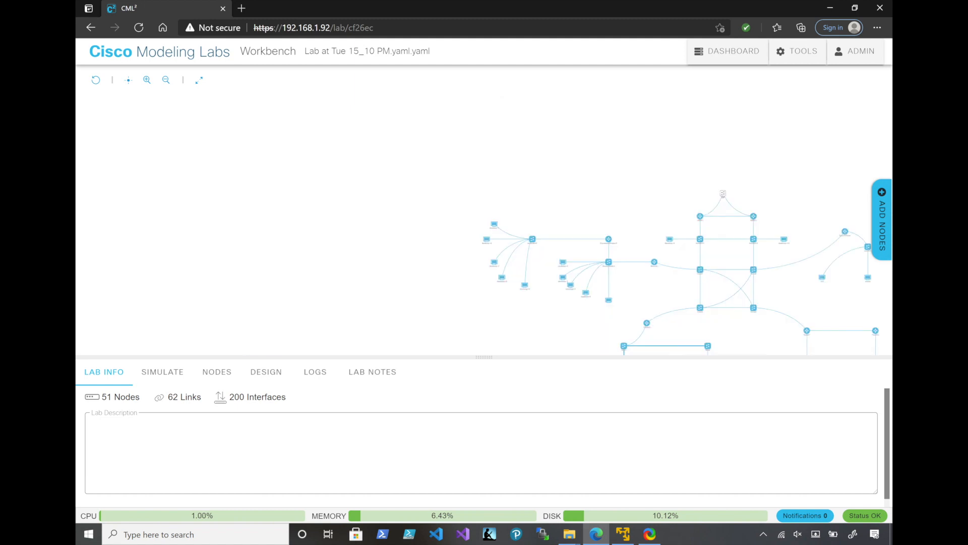
pyautogui.moveTo(630, 177); pyautogui.dragTo(395, 95)
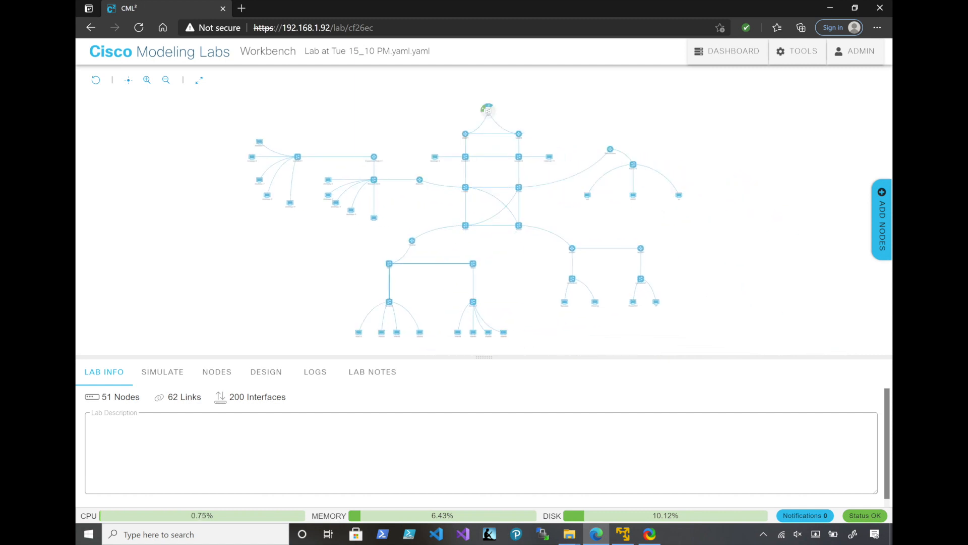
pyautogui.click(488, 110)
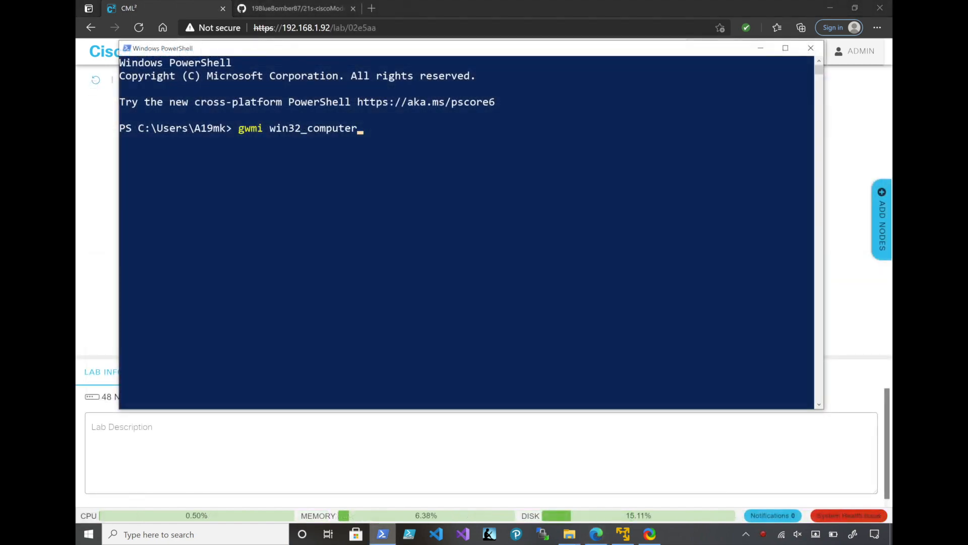
# Query the computer and processor details in PowerShell with "gwmi win32_computersystem;gwmi win32_Processor"
pyautogui.write('system;gwmi win32_Processor')
pyautogui.press('Return')
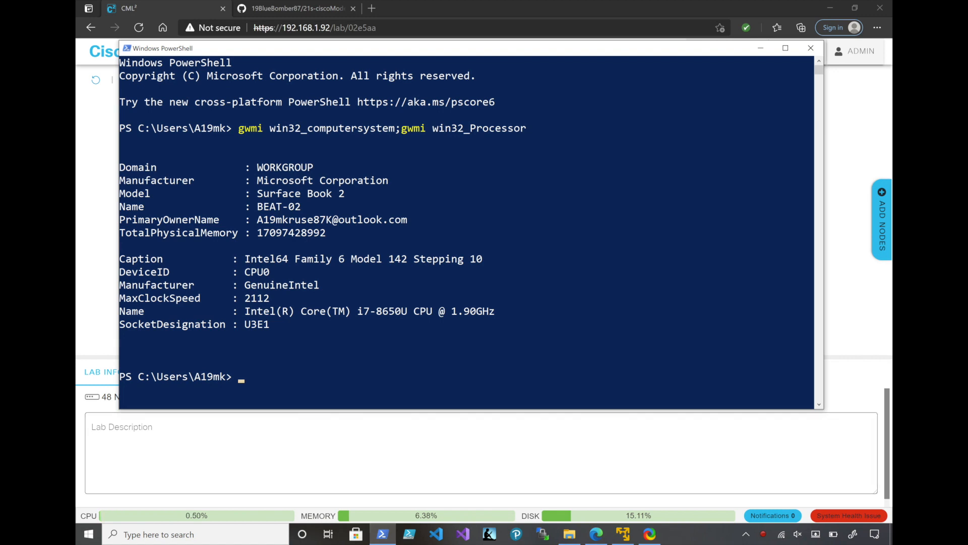
# Highlight the processor name and the total physical memory in the PowerShell output, and exit PowerShell
pyautogui.click(492, 311)
pyautogui.moveTo(492, 311); pyautogui.dragTo(244, 311)
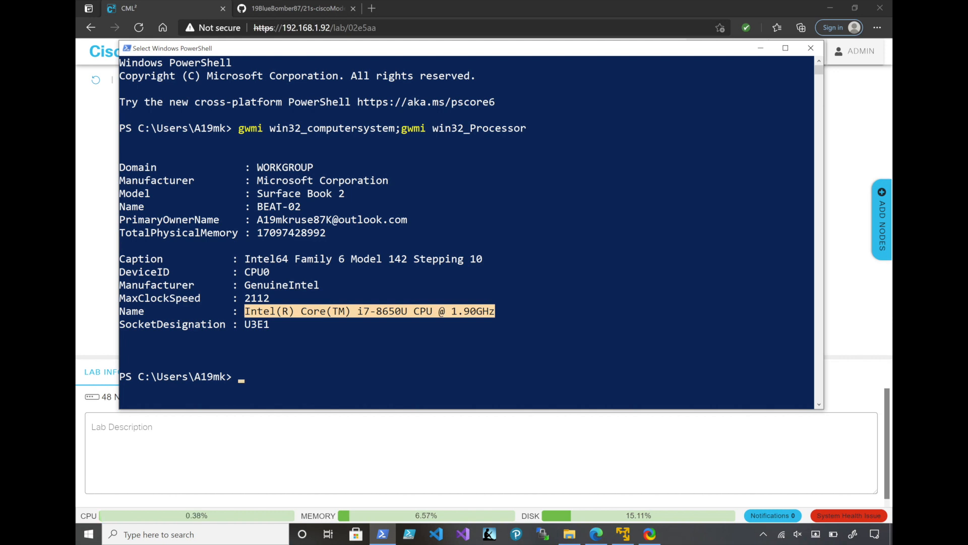
pyautogui.moveTo(338, 233); pyautogui.dragTo(187, 233)
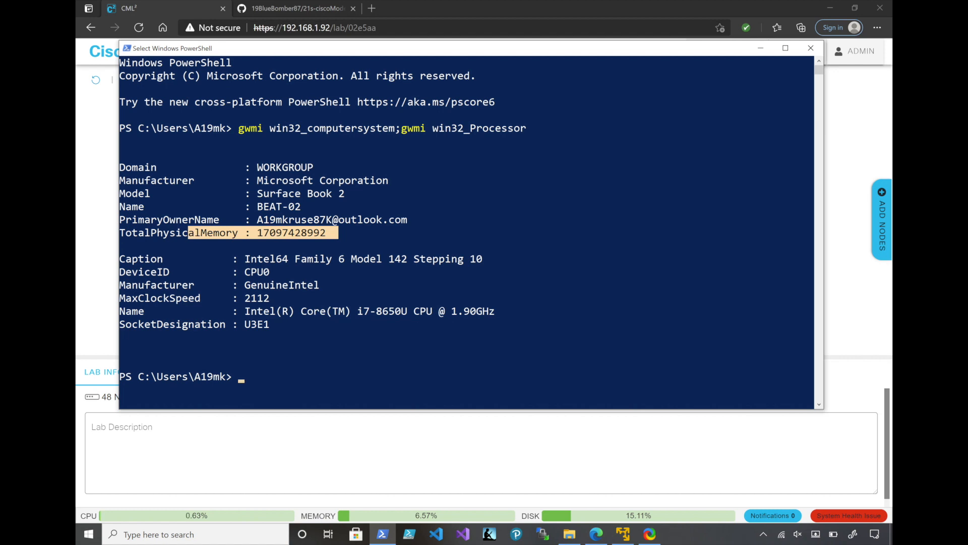
pyautogui.rightClick(442, 375)
pyautogui.write('exit')
pyautogui.press('Return')
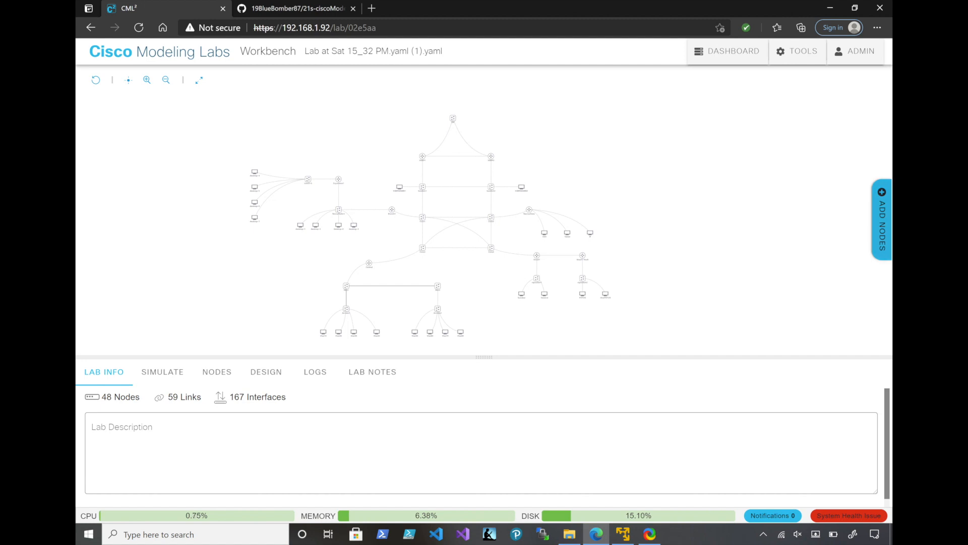
# Show the available node types, download the current lab as a YAML file, and open the Downloads folder containing it
pyautogui.click(881, 220)
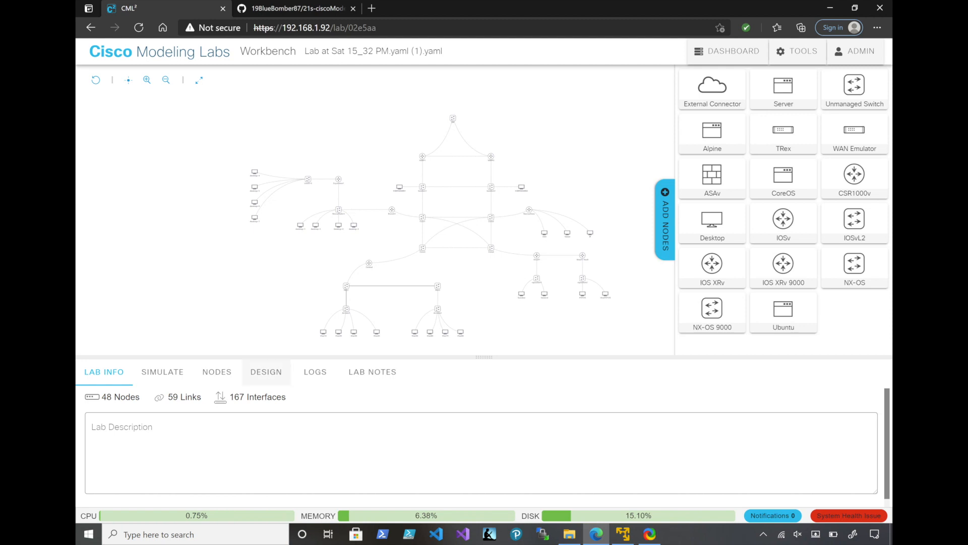
pyautogui.click(162, 371)
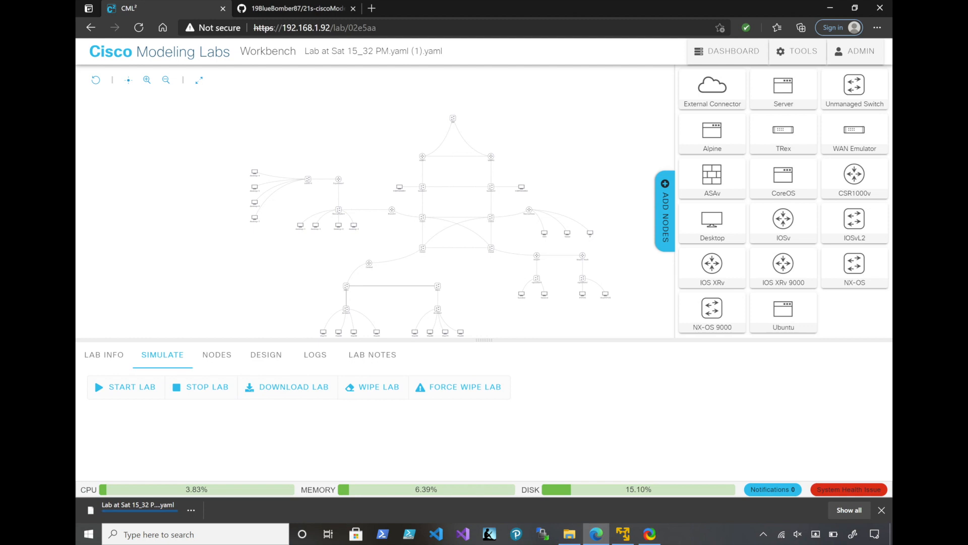
pyautogui.click(570, 533)
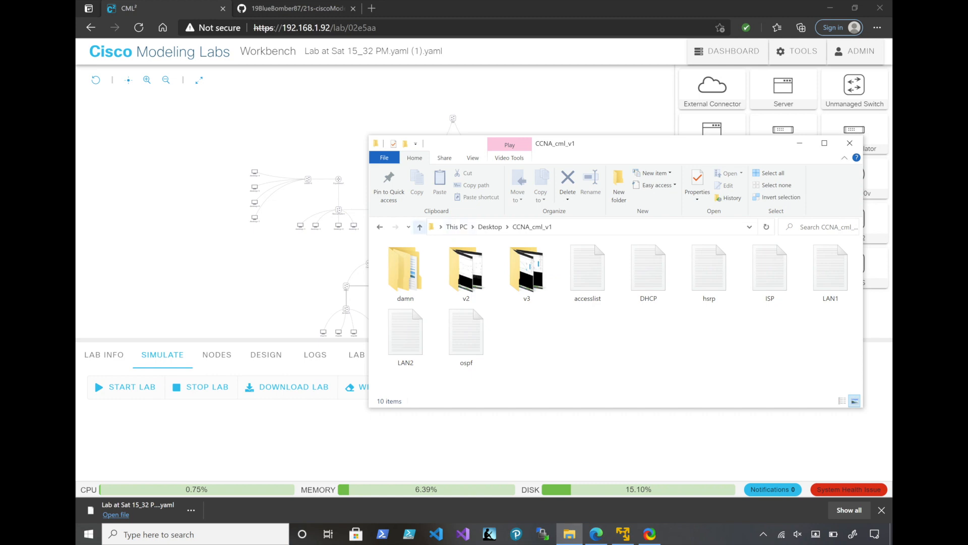
pyautogui.click(420, 227)
pyautogui.click(420, 226)
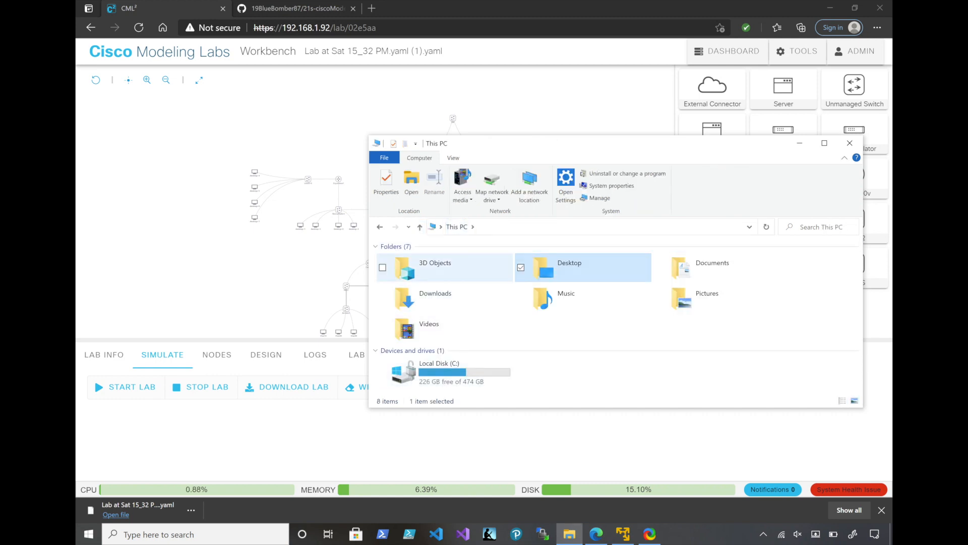
pyautogui.doubleClick(437, 297)
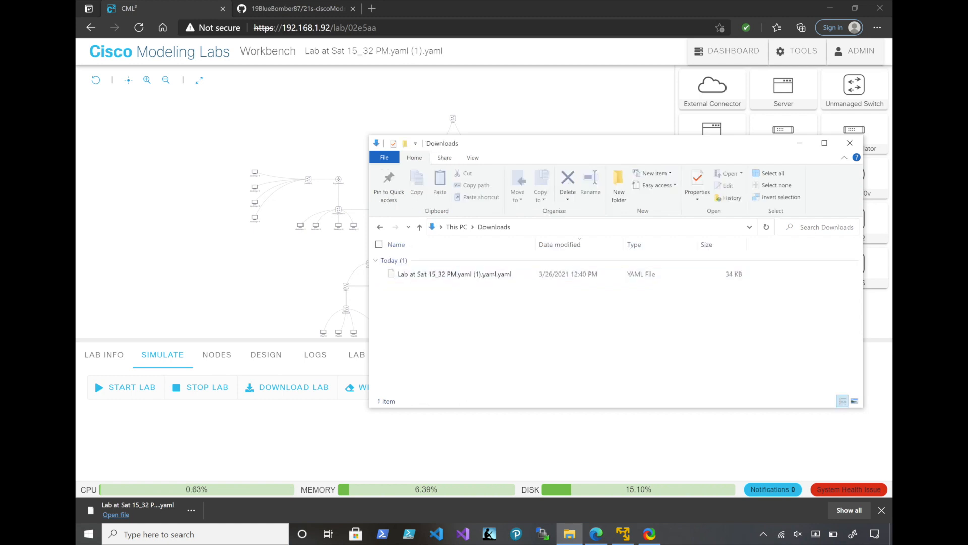
# Permanently delete the downloaded lab YAML file from the Downloads folder
pyautogui.click(454, 274)
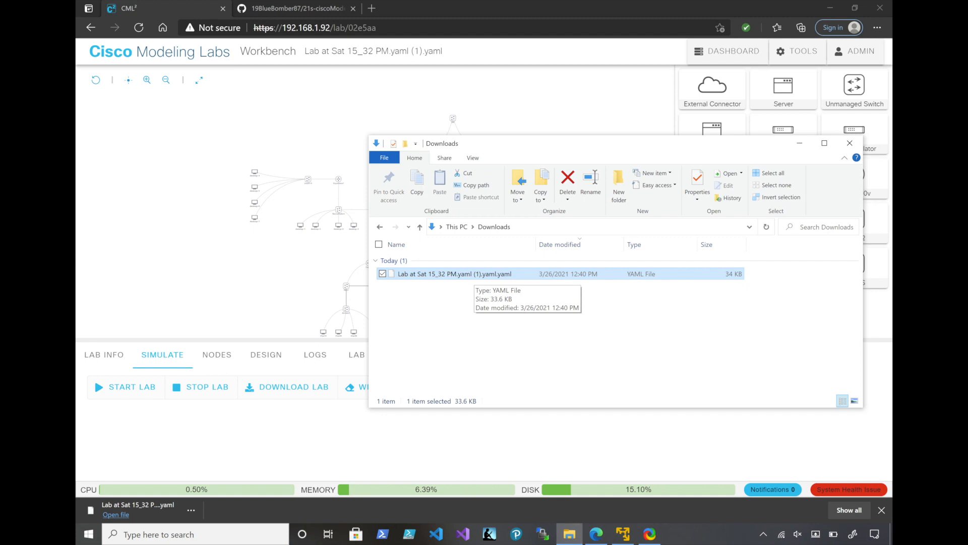
pyautogui.hotkey('shift', 'Delete')
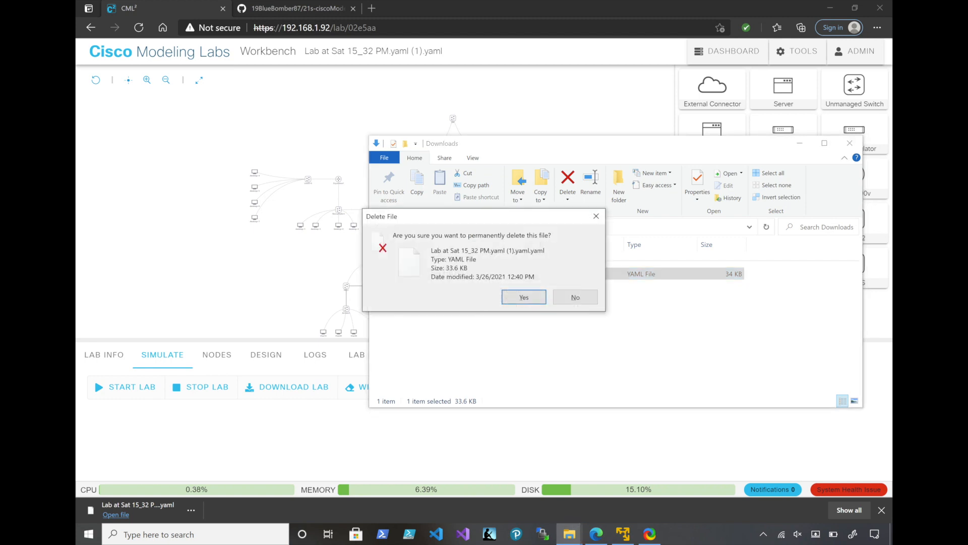
pyautogui.press('Return')
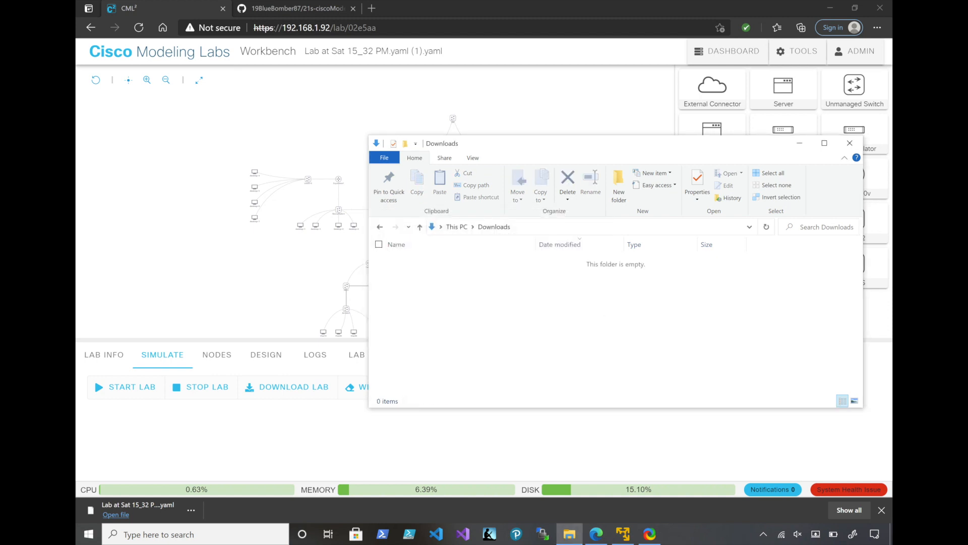
# Return to the CML dashboard in Edge and delete the lab "Lab at Sat 15_32 PM.yaml (1).yaml"
pyautogui.hotkey('alt', 'Tab')
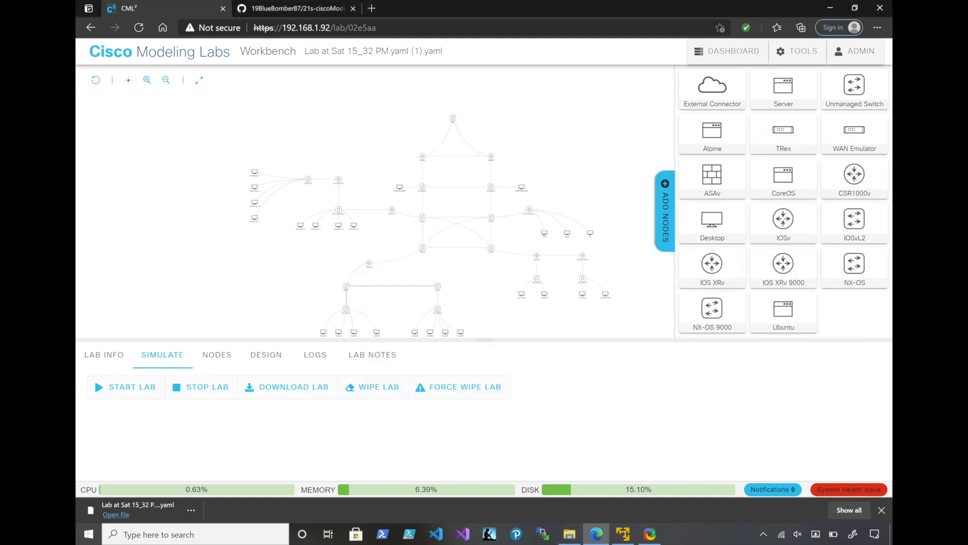
pyautogui.click(727, 51)
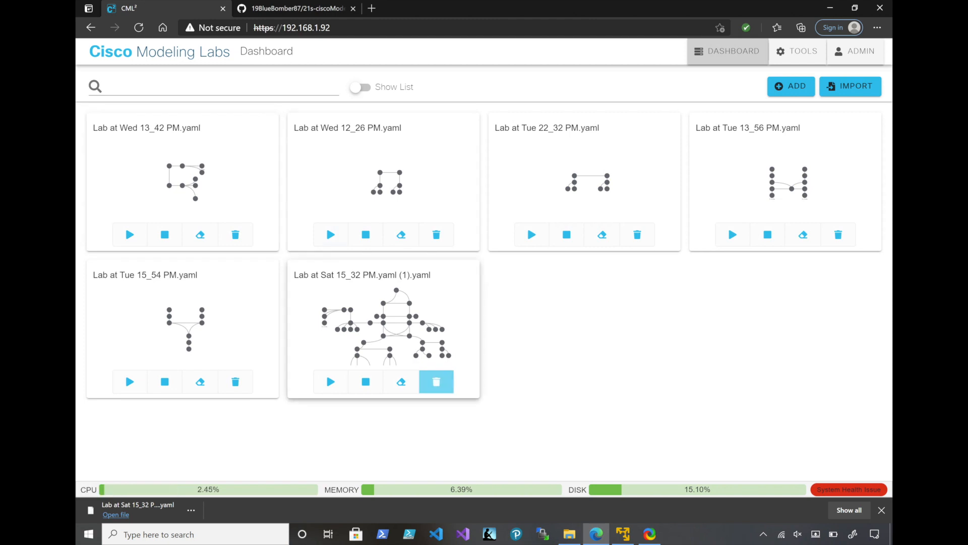
pyautogui.click(436, 381)
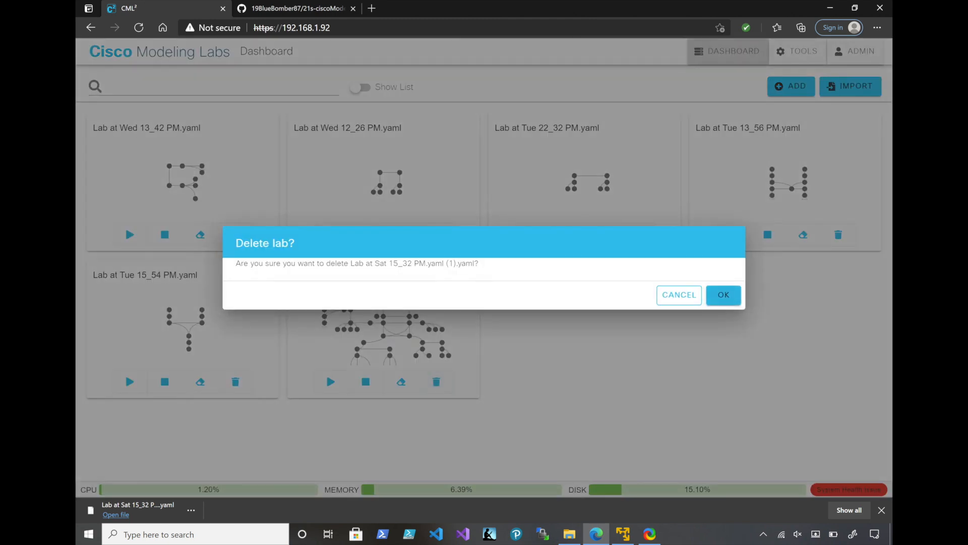
pyautogui.press('Return')
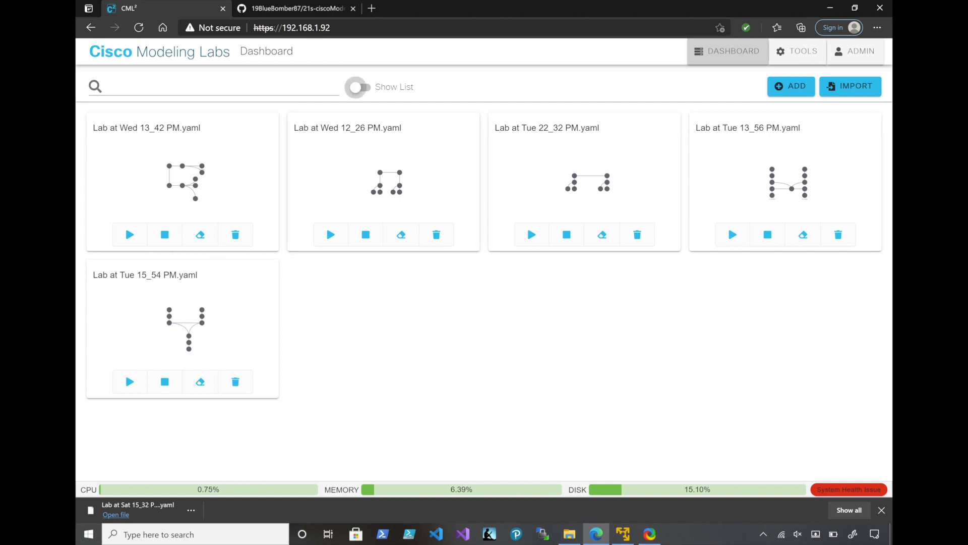
# Download the 21s-ciscoModelingLabs GitHub repository as a ZIP file
pyautogui.click(295, 8)
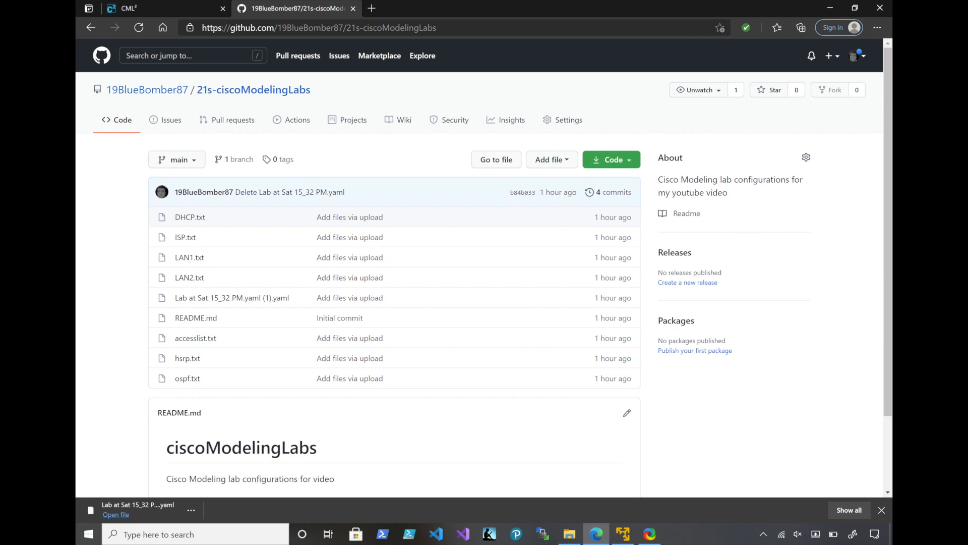
pyautogui.moveTo(147, 90)
pyautogui.click(611, 159)
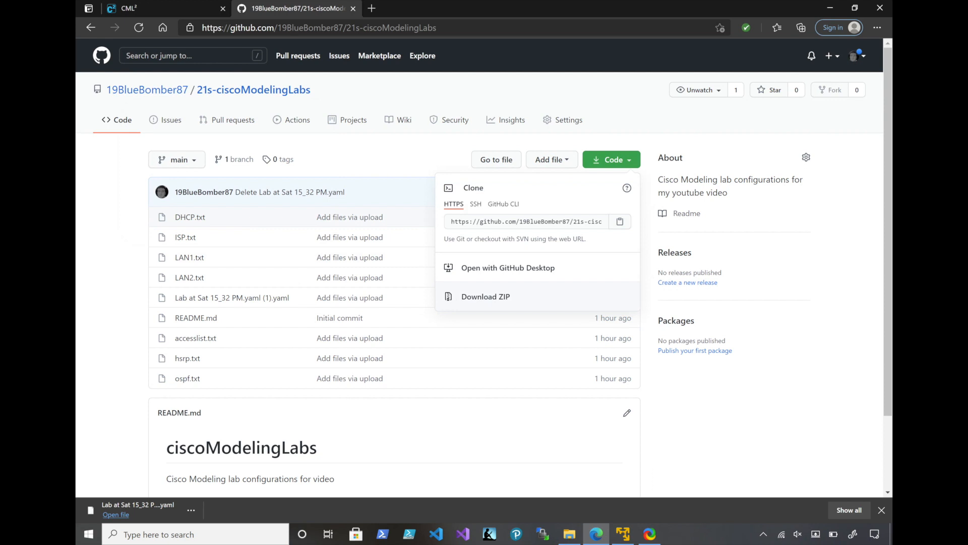
pyautogui.click(485, 297)
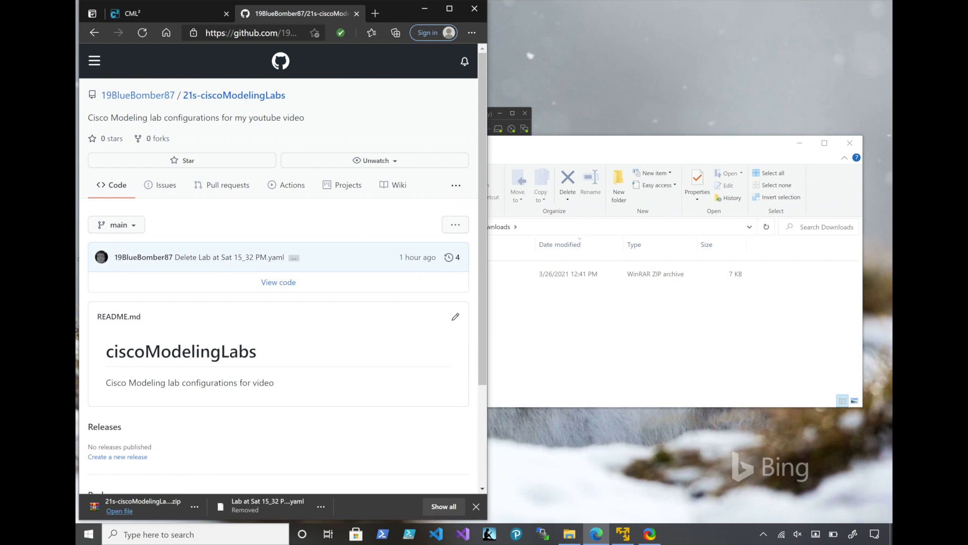
# Open the downloaded 21s-ciscoModelingLabs-main.zip archive and extract "Lab at Sat 15_32 PM.yaml (1).yaml" from its main folder to the desktop
pyautogui.click(799, 143)
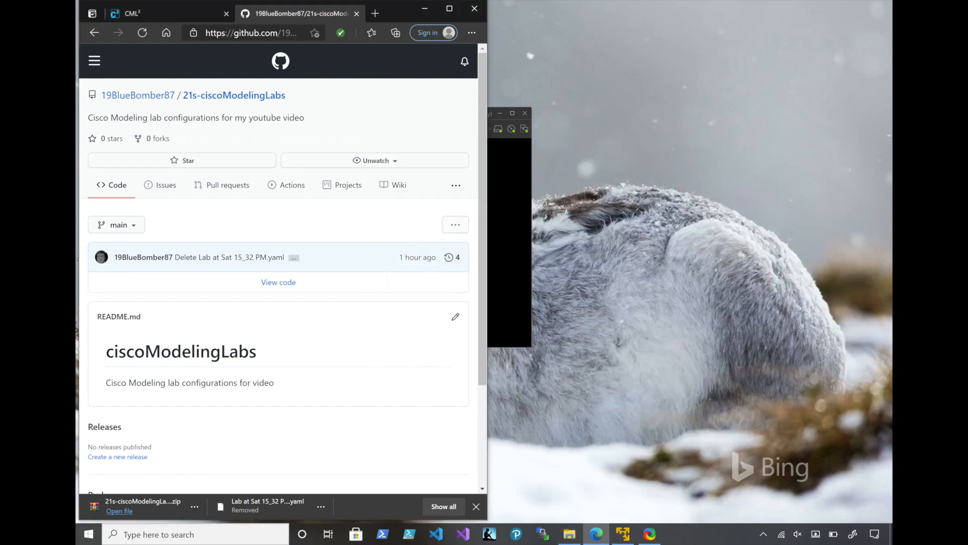
pyautogui.click(120, 511)
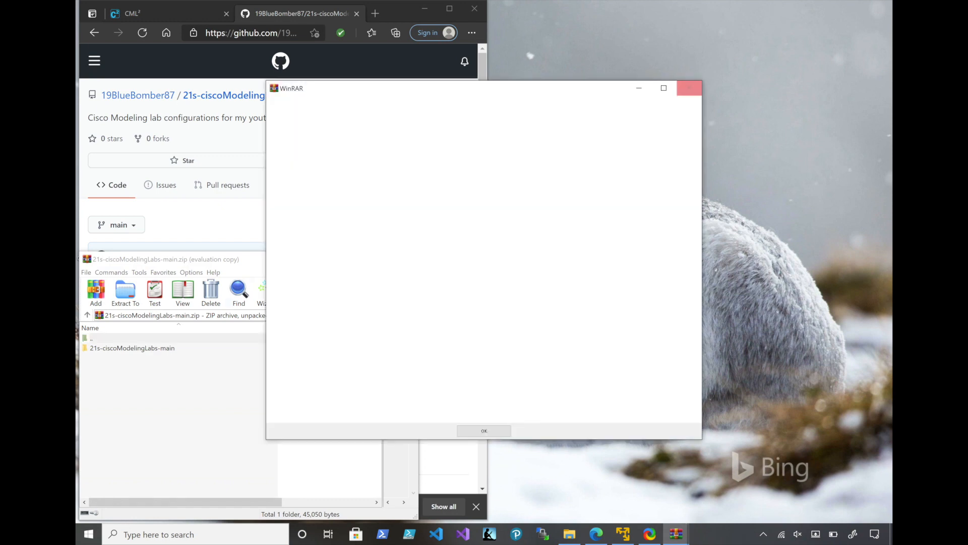
pyautogui.click(690, 89)
pyautogui.doubleClick(132, 348)
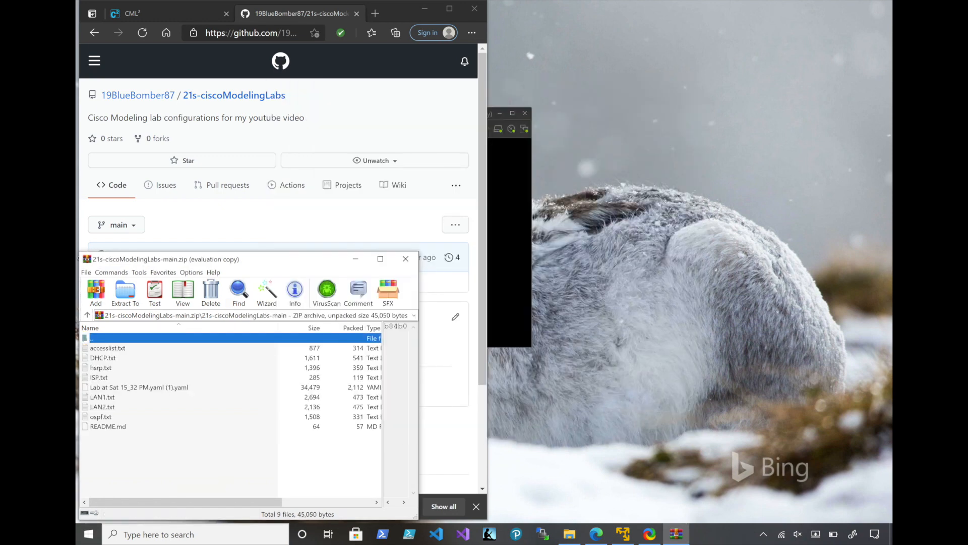
pyautogui.click(139, 386)
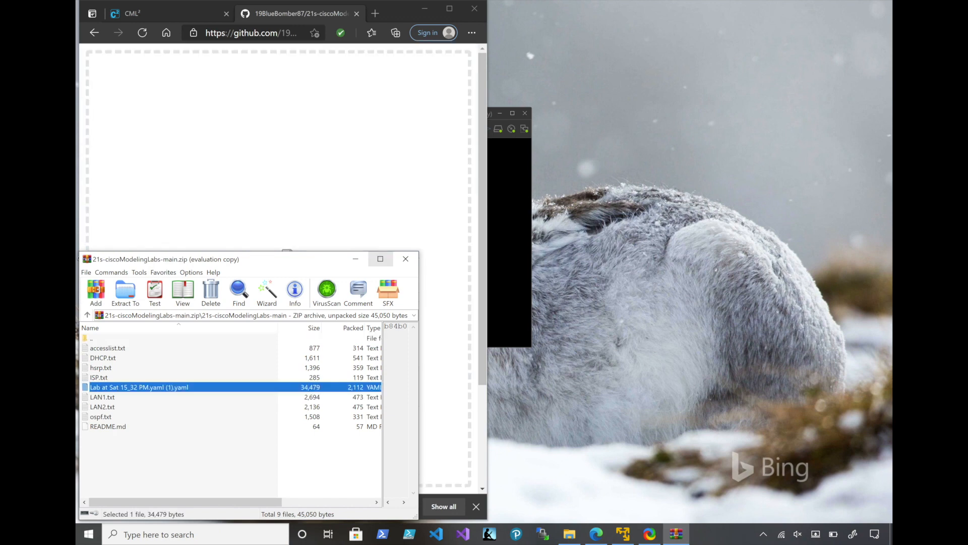
pyautogui.moveTo(139, 387); pyautogui.dragTo(692, 147)
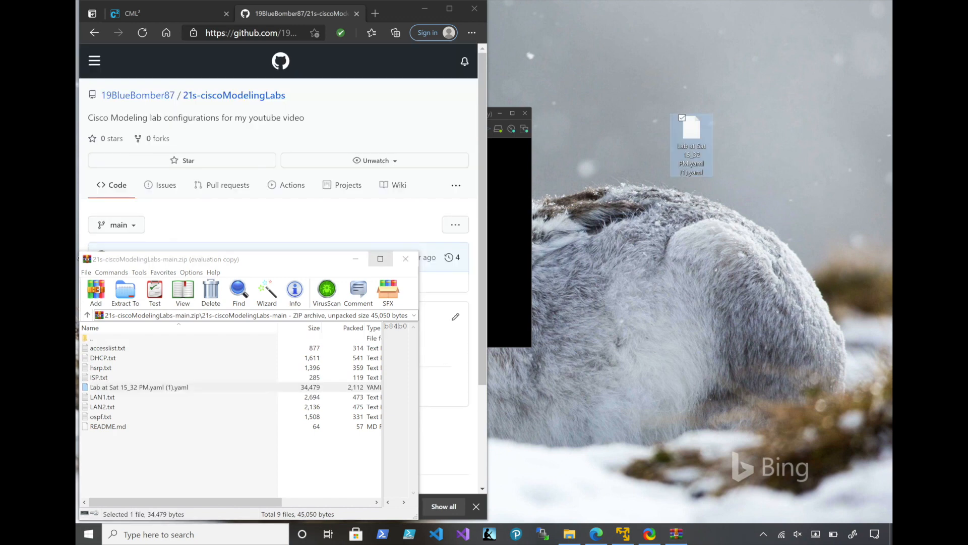
# Open the DHCP.txt and LAN1.txt configuration files from the archive for viewing
pyautogui.click(103, 358)
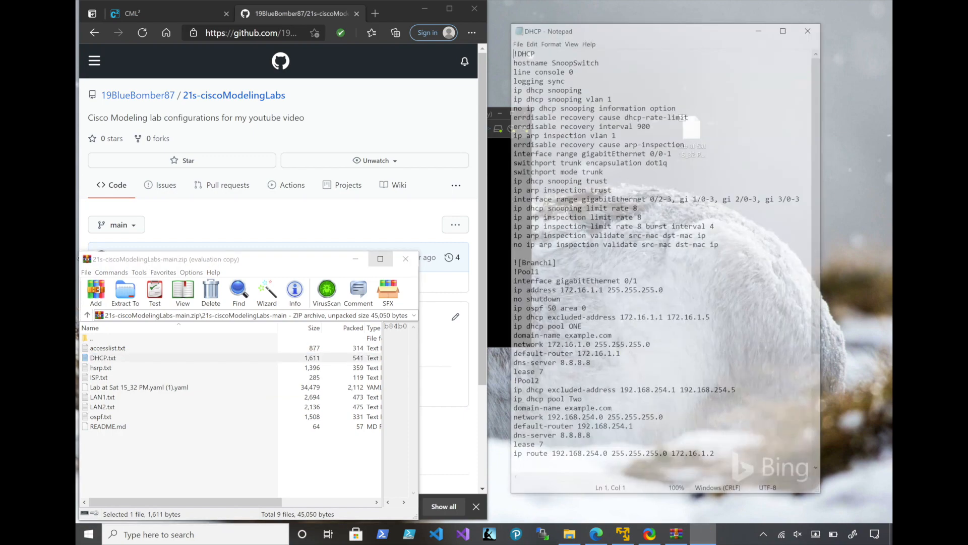
pyautogui.doubleClick(103, 396)
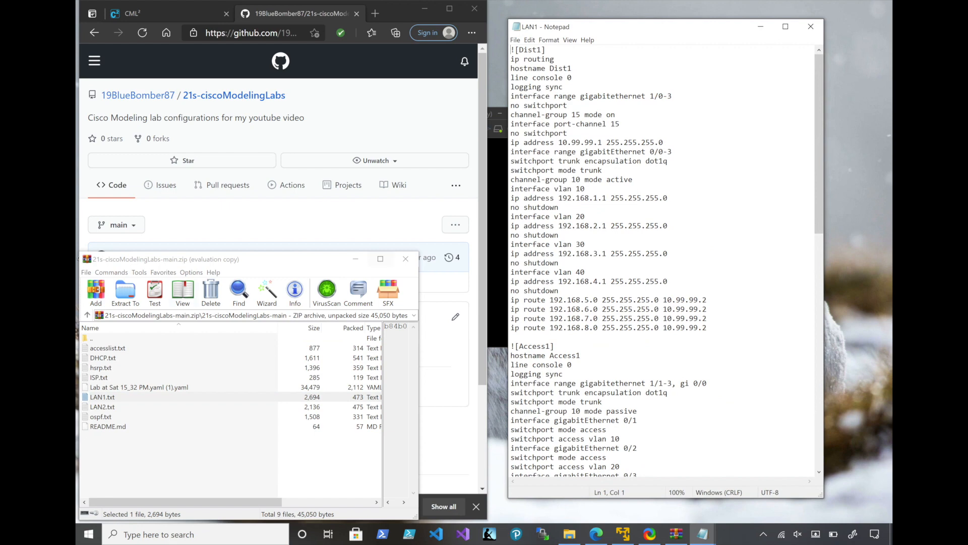
# Review the DHCP configuration text file in Notepad over the maximized GitHub repository page, and close it
pyautogui.click(449, 8)
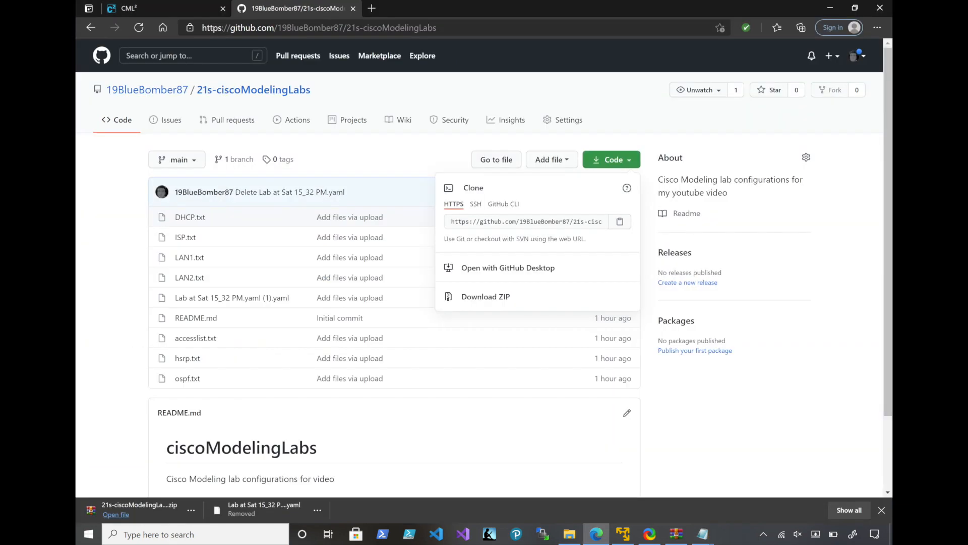
pyautogui.click(702, 533)
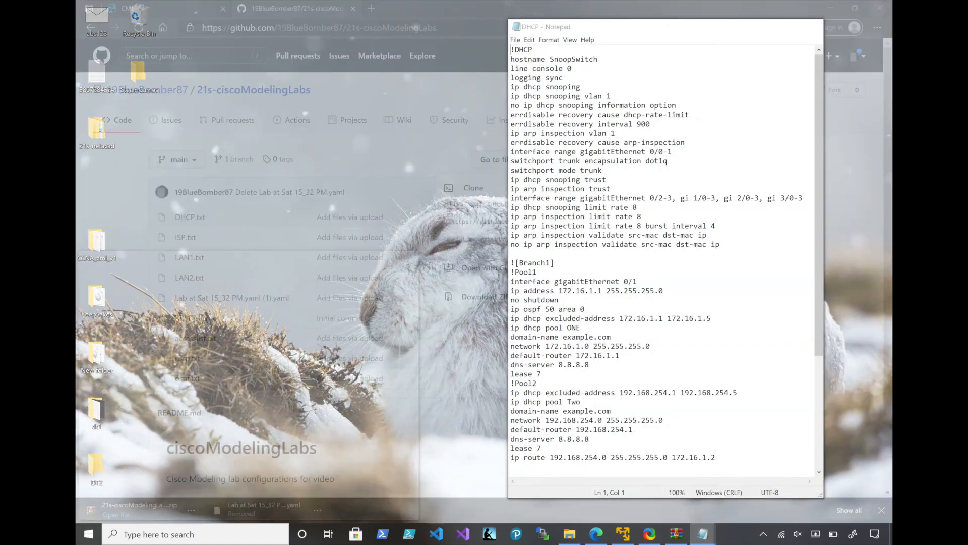
pyautogui.click(674, 479)
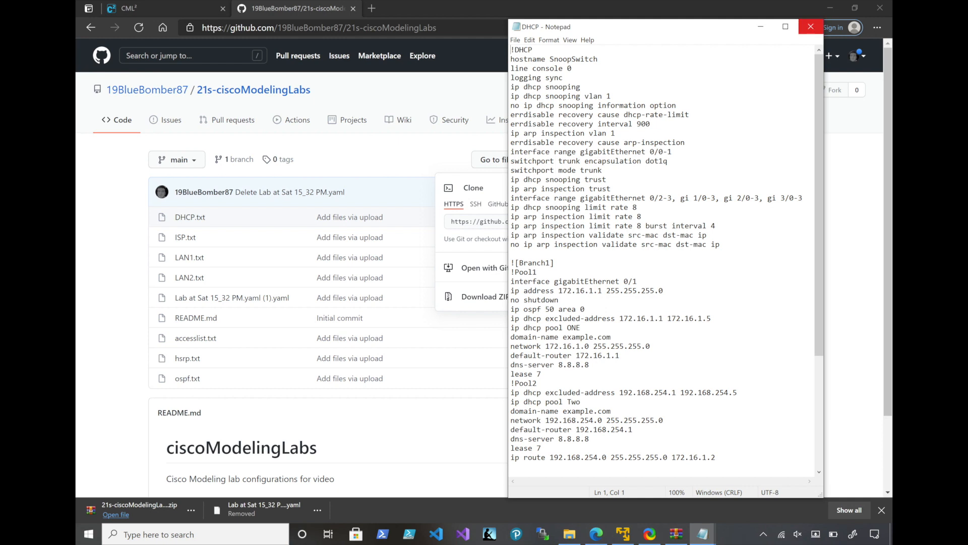
pyautogui.click(810, 27)
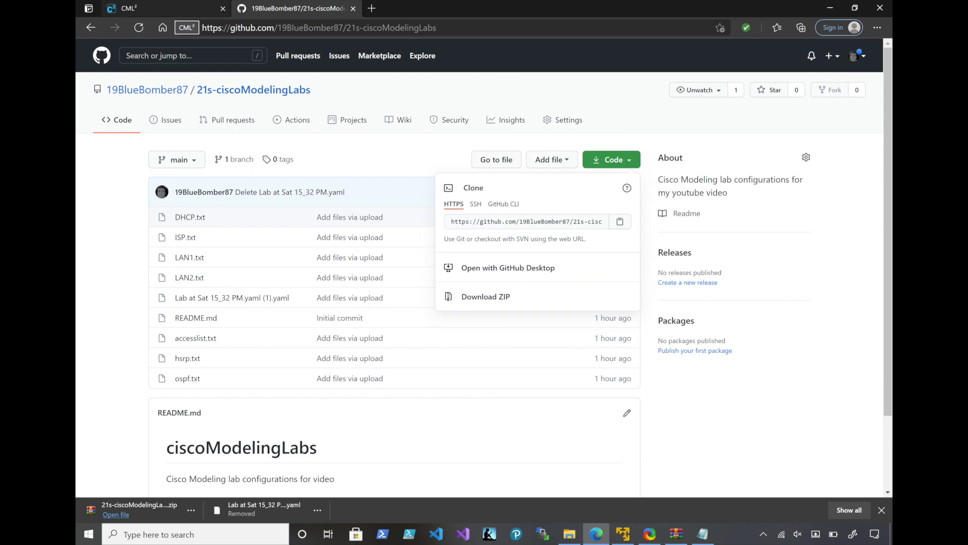
# Import "Lab at Sat 15_32 PM.yaml (1).yaml" from the desktop into Cisco Modeling Labs and return to the dashboard
pyautogui.click(172, 9)
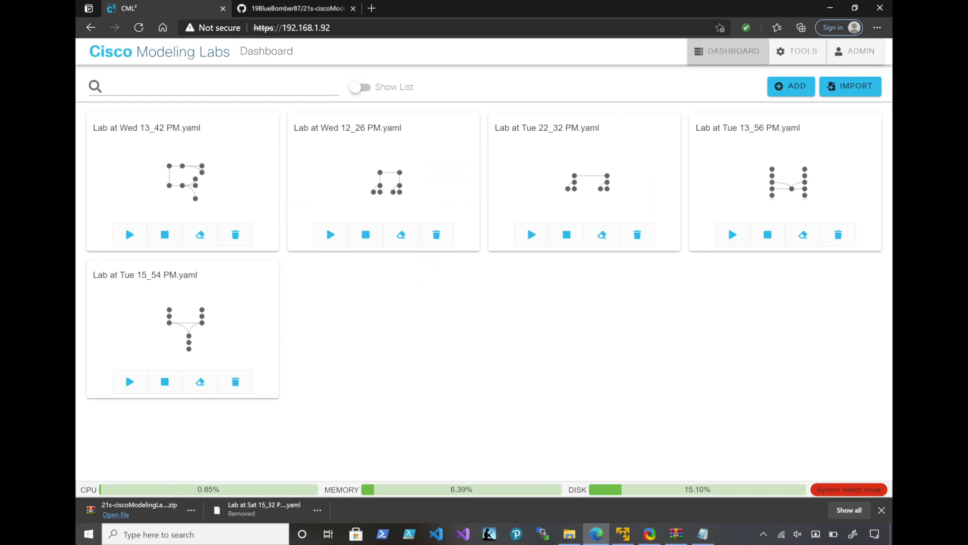
pyautogui.click(850, 86)
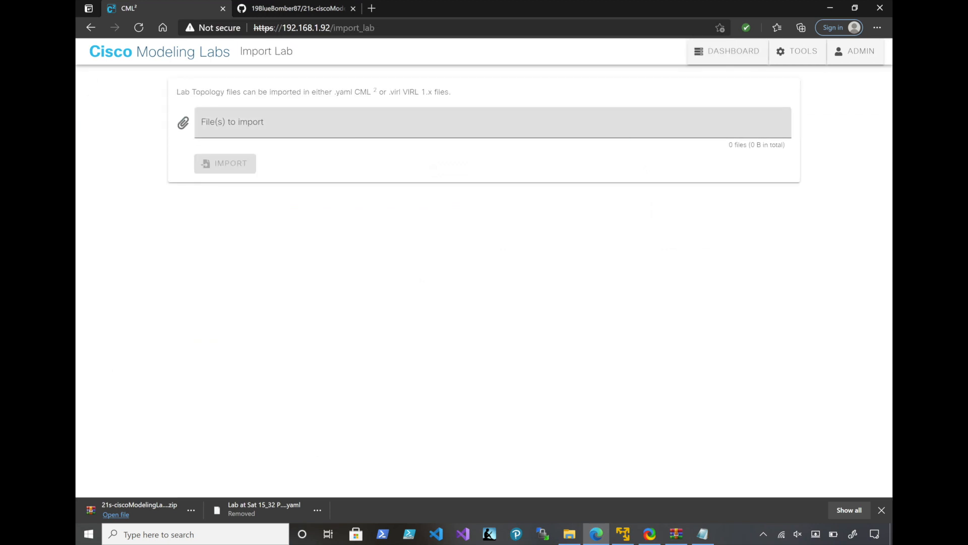
pyautogui.click(493, 122)
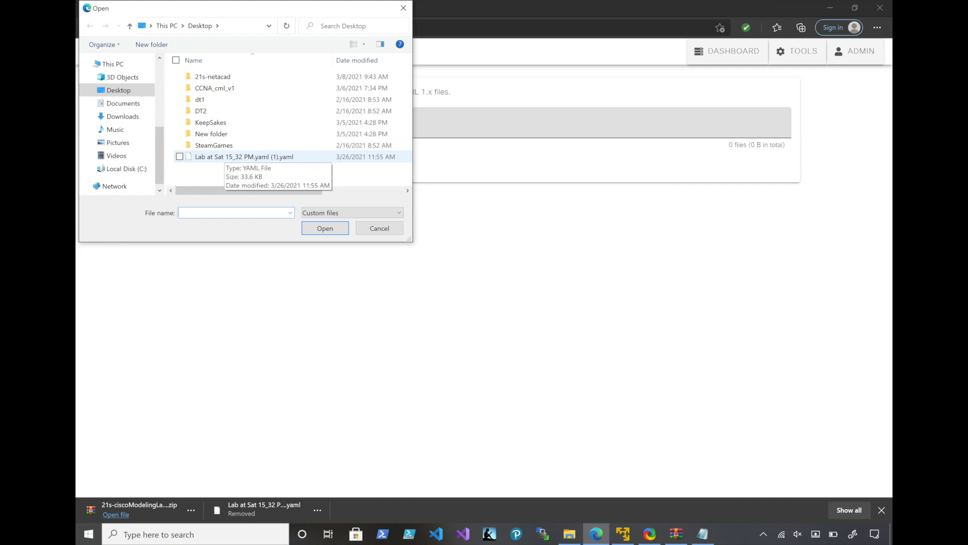
pyautogui.doubleClick(221, 157)
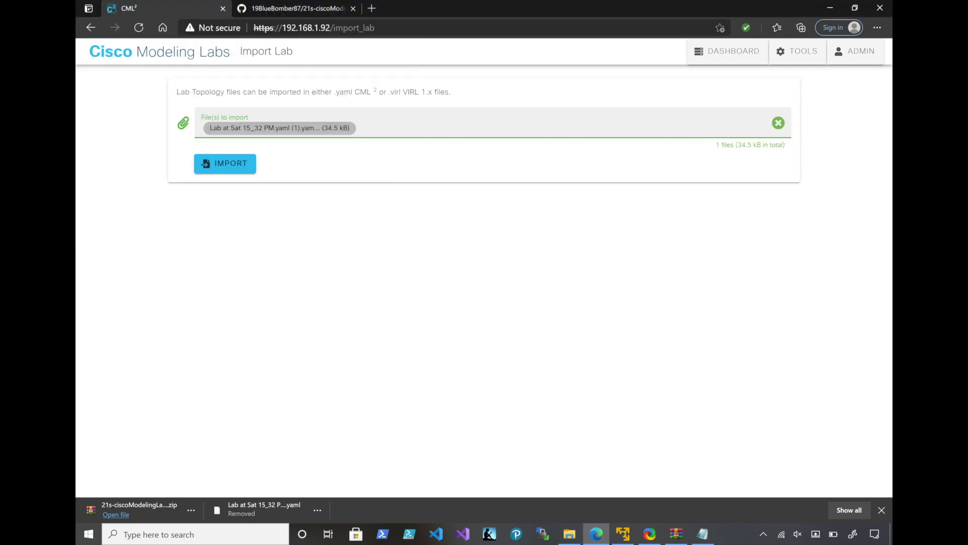
pyautogui.click(225, 164)
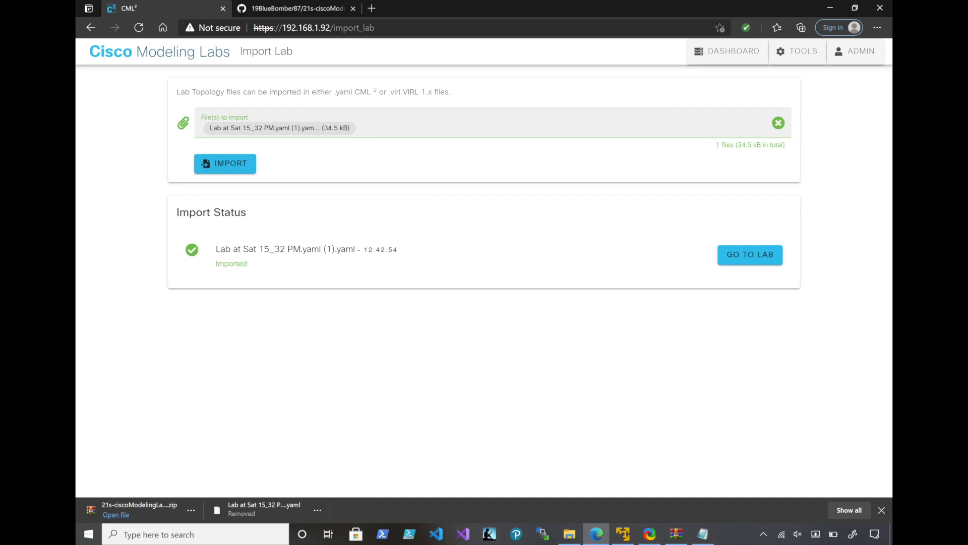
pyautogui.click(728, 52)
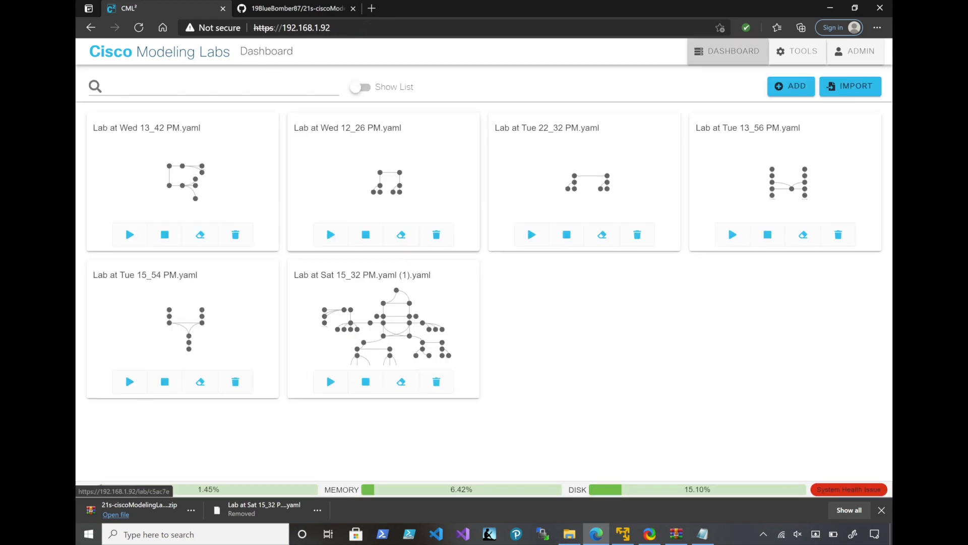
# Open the imported "Lab at Sat 15_32 PM.yaml (1).yaml" lab in the workbench and display the available node types
pyautogui.moveTo(429, 276); pyautogui.dragTo(294, 275)
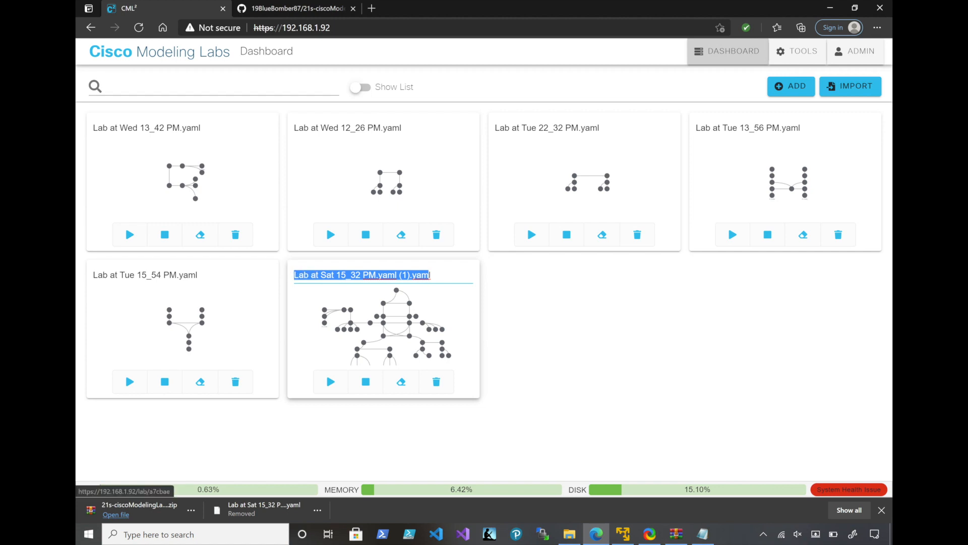
pyautogui.click(383, 327)
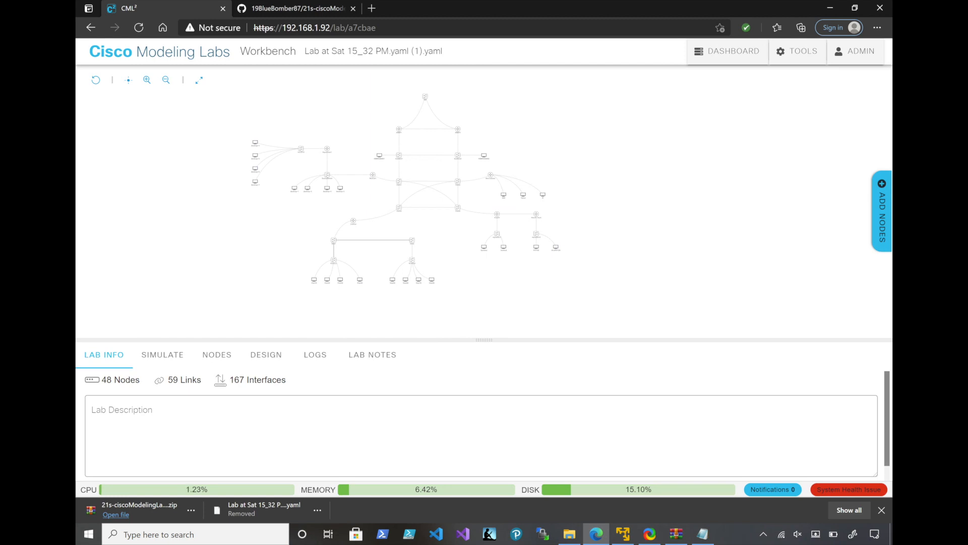
pyautogui.click(881, 211)
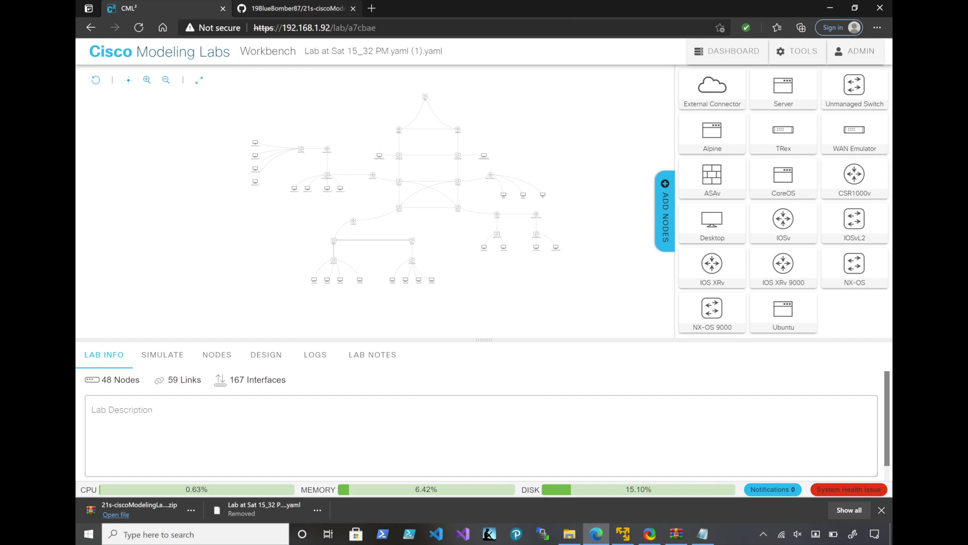
pyautogui.click(297, 9)
pyautogui.click(611, 159)
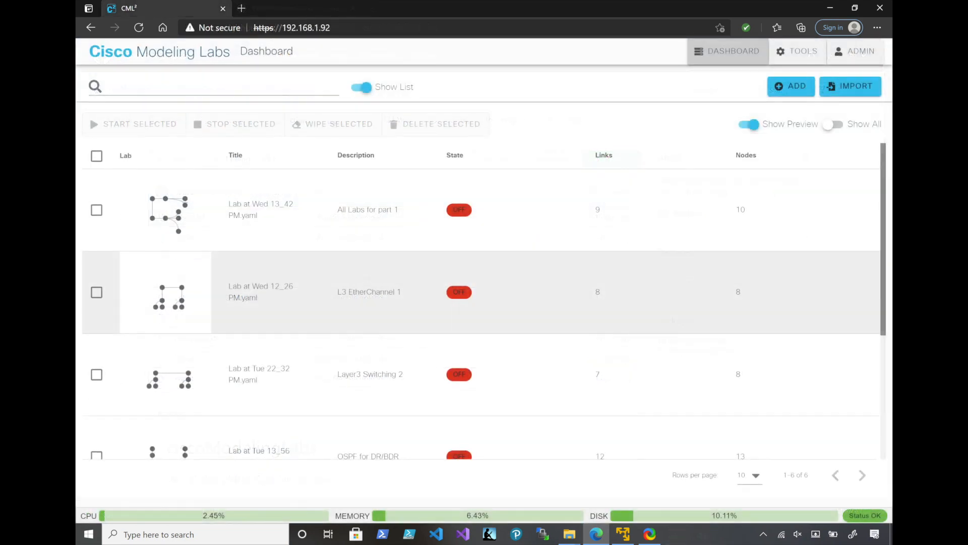
# Open the "OSPF for DR/BDR" lab from the dashboard list to view it, and return to the dashboard
pyautogui.scroll(-3, 481, 303)
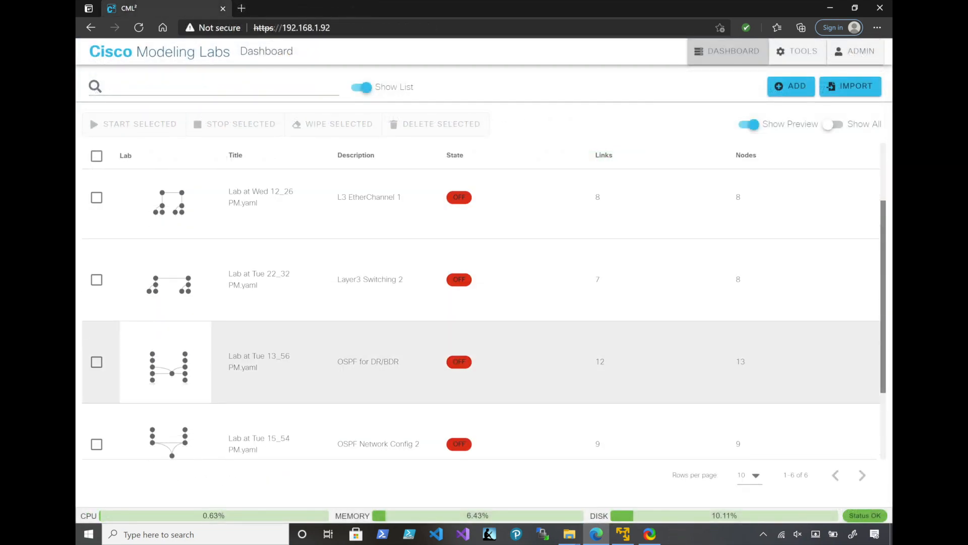
pyautogui.click(165, 370)
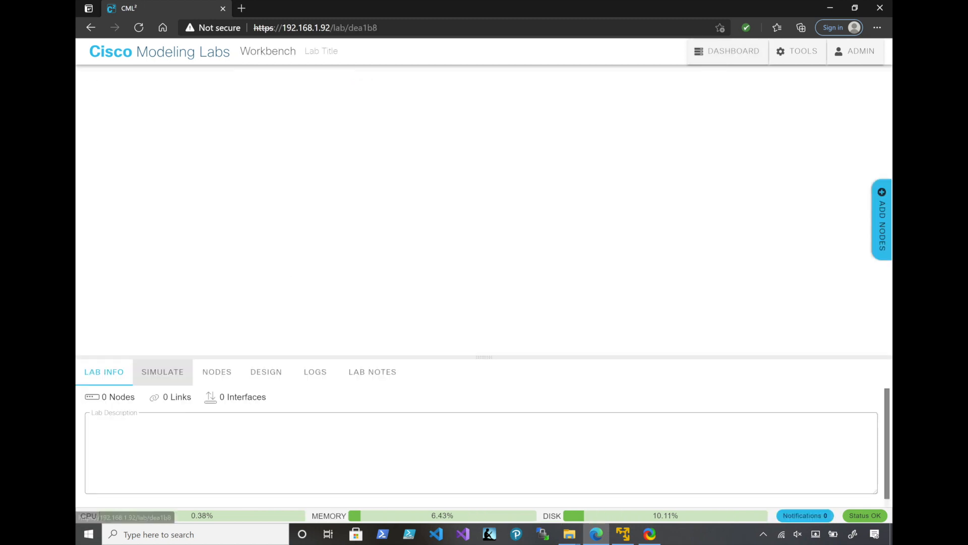
pyautogui.moveTo(691, 179); pyautogui.dragTo(250, 269)
pyautogui.rightClick(252, 207)
pyautogui.click(728, 51)
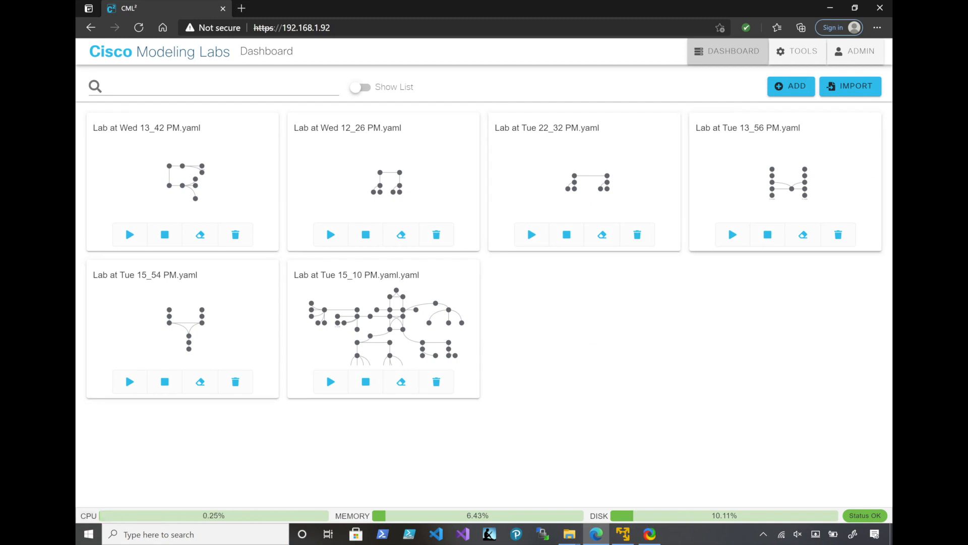
# Create a new lab and place one IOSv router, two IOSvL2 switches and one desktop on its canvas
pyautogui.click(791, 86)
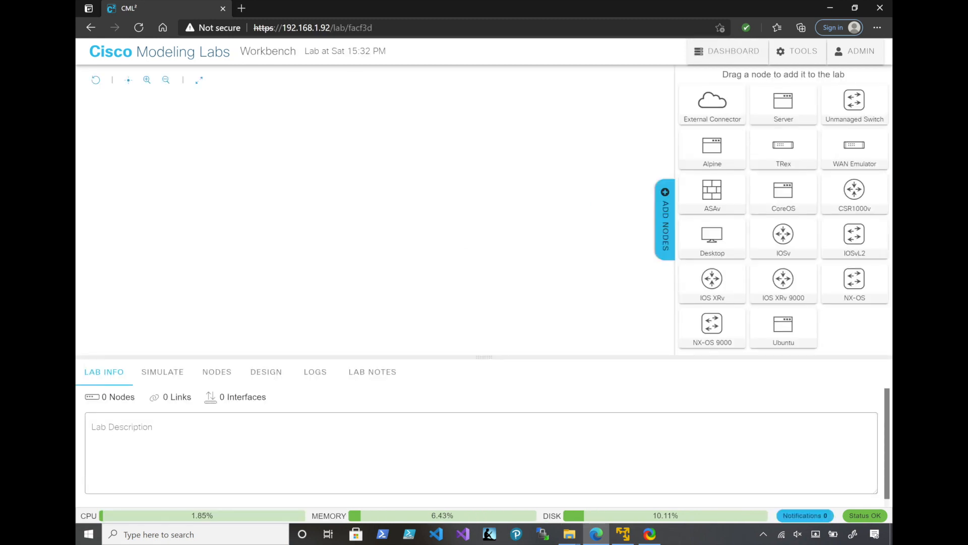
pyautogui.moveTo(783, 233); pyautogui.dragTo(329, 183)
pyautogui.moveTo(854, 218); pyautogui.dragTo(283, 207)
pyautogui.moveTo(854, 219); pyautogui.dragTo(358, 199)
pyautogui.moveTo(712, 219); pyautogui.dragTo(216, 303)
pyautogui.moveTo(160, 126); pyautogui.dragTo(477, 354)
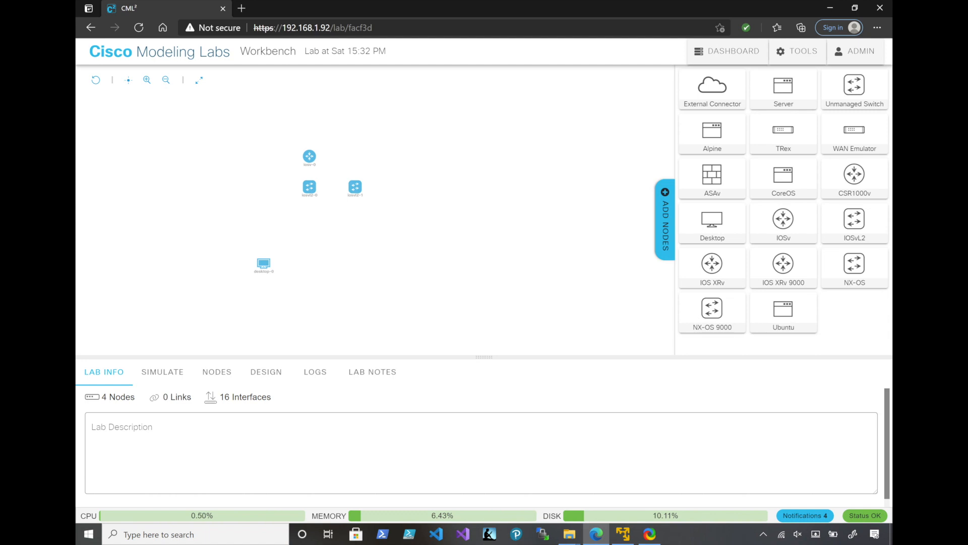
pyautogui.press('Escape')
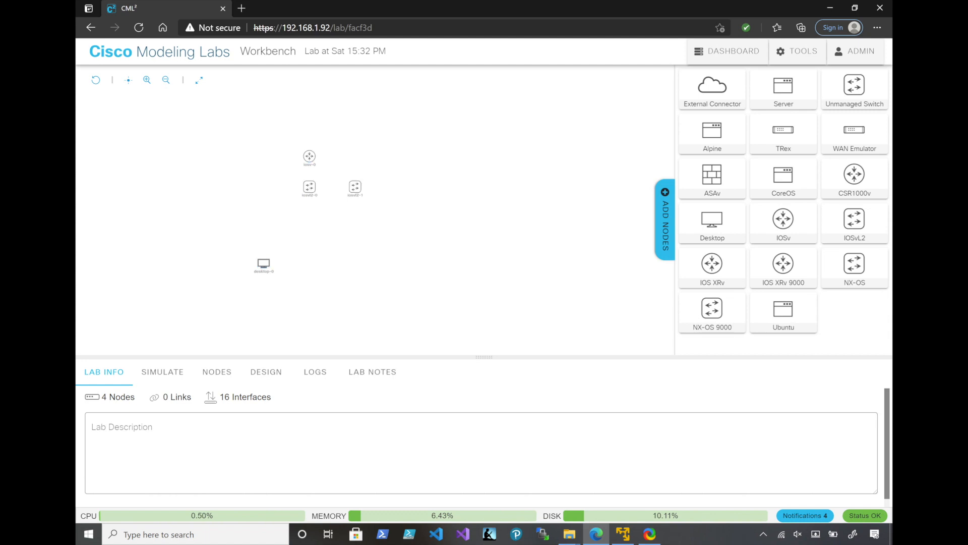
# Move the desktop below the first switch column and add two more IOSvL2 switches in a second row beneath the existing ones
pyautogui.moveTo(264, 264)
pyautogui.moveTo(263, 263); pyautogui.dragTo(309, 249)
pyautogui.moveTo(854, 220); pyautogui.dragTo(409, 231)
pyautogui.moveTo(854, 218); pyautogui.dragTo(310, 217)
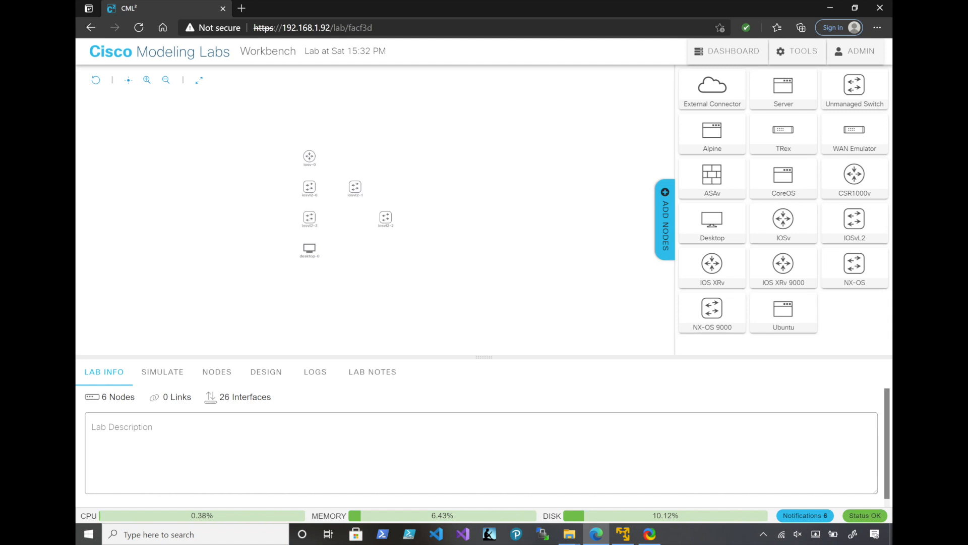
# Add seven more desktops in a row beneath the switches, three on the left side and four on the right
pyautogui.moveTo(712, 221); pyautogui.dragTo(294, 263)
pyautogui.moveTo(712, 221); pyautogui.dragTo(325, 263)
pyautogui.moveTo(712, 222); pyautogui.dragTo(371, 263)
pyautogui.moveTo(712, 222); pyautogui.dragTo(446, 263)
pyautogui.moveTo(712, 222); pyautogui.dragTo(507, 263)
pyautogui.moveTo(712, 222); pyautogui.dragTo(538, 263)
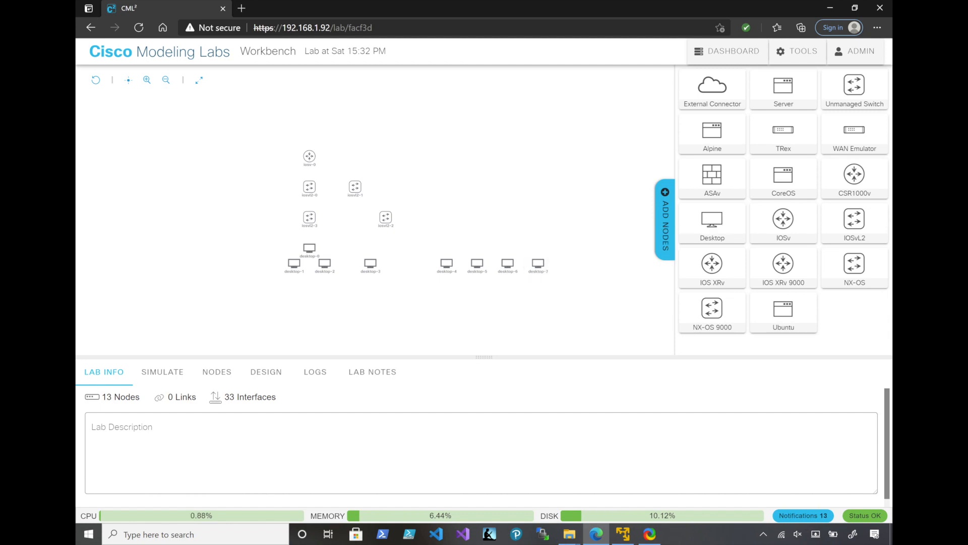
# Rearrange the router above the switches and line the four switches up in two columns over the desktop groups
pyautogui.moveTo(386, 217); pyautogui.dragTo(492, 217)
pyautogui.click(355, 187)
pyautogui.moveTo(355, 187); pyautogui.dragTo(492, 172)
pyautogui.click(310, 156)
pyautogui.moveTo(310, 156); pyautogui.dragTo(355, 126)
pyautogui.moveTo(310, 187)
pyautogui.mouseDown()
pyautogui.moveTo(320, 177)
pyautogui.moveTo(310, 172)
pyautogui.mouseUp()
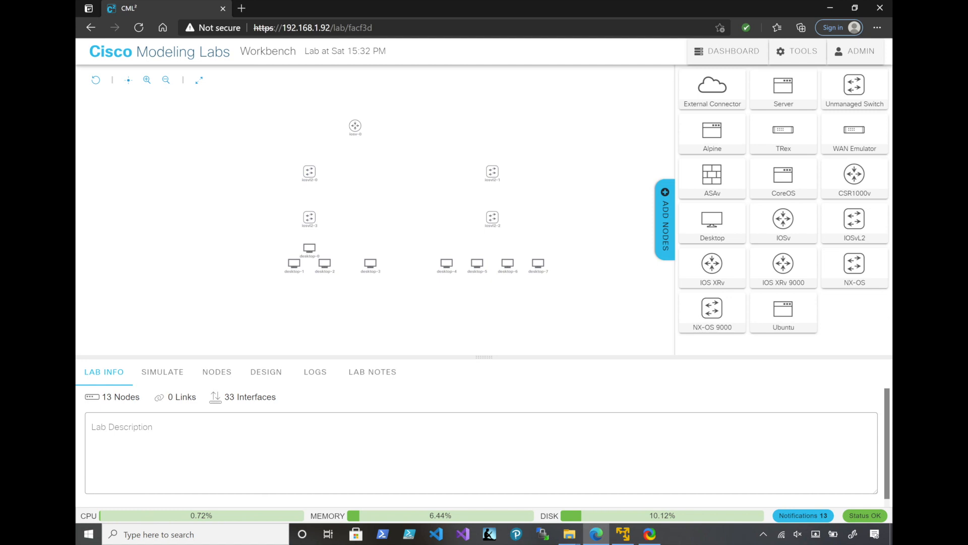
pyautogui.moveTo(309, 216)
pyautogui.mouseDown()
pyautogui.moveTo(313, 204)
pyautogui.moveTo(310, 217)
pyautogui.mouseUp()
# Open "Lab at Tue 15_10 PM.yaml.yaml" and examine the Dist1 switch's interface connections to its neighbouring nodes
pyautogui.click(159, 51)
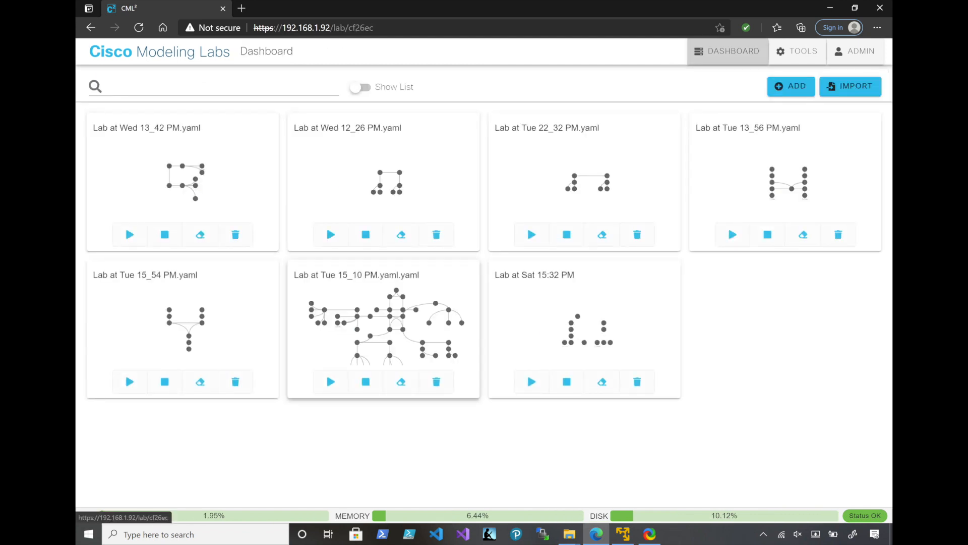
pyautogui.click(383, 328)
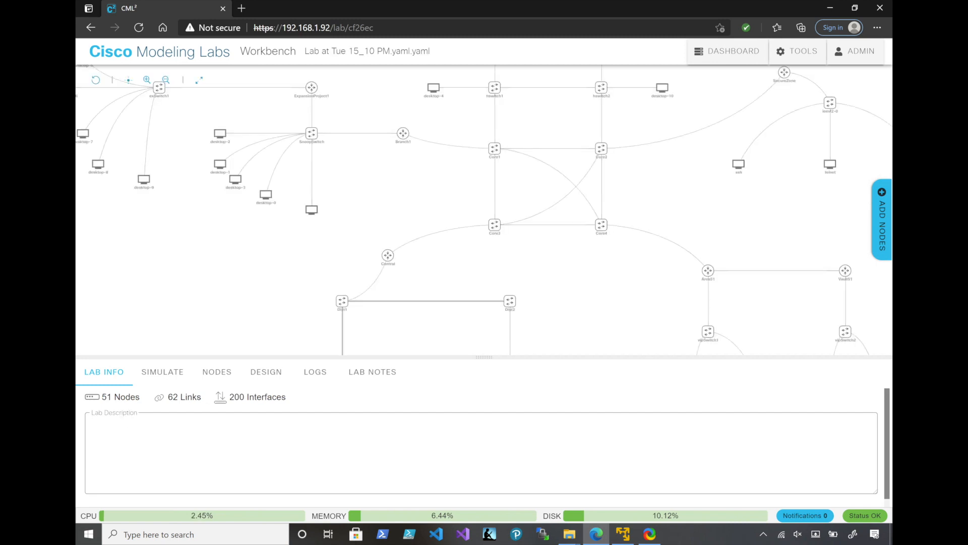
pyautogui.click(342, 301)
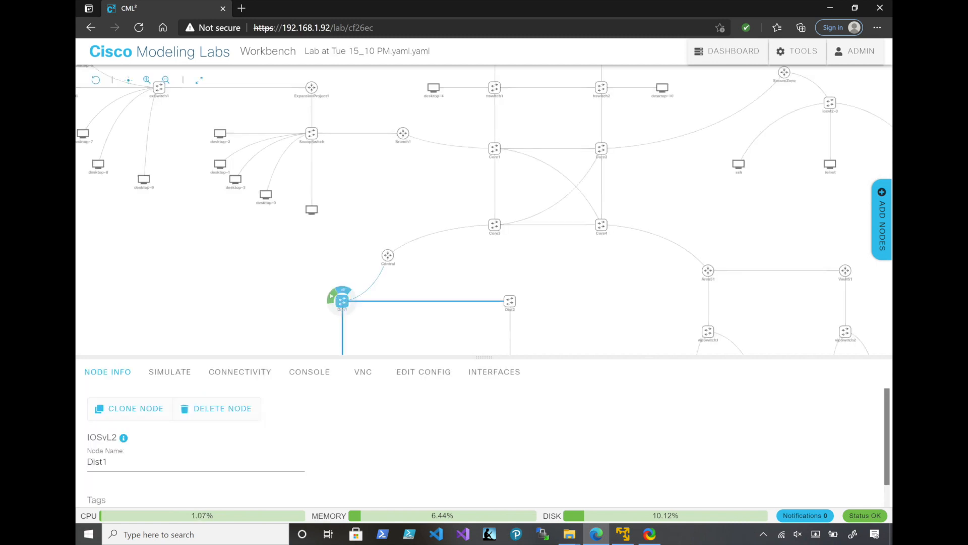
pyautogui.click(240, 372)
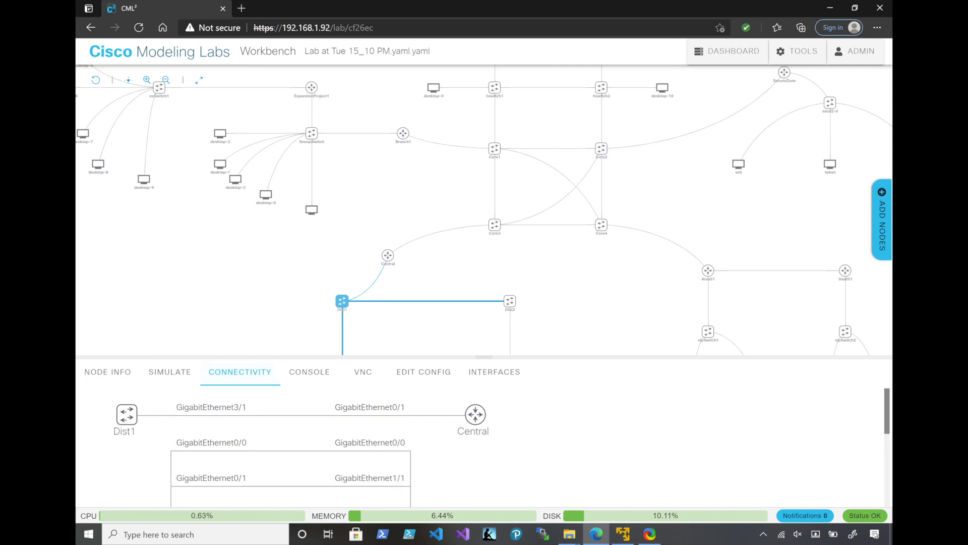
pyautogui.scroll(-2, 479, 444)
pyautogui.scroll(1, 479, 444)
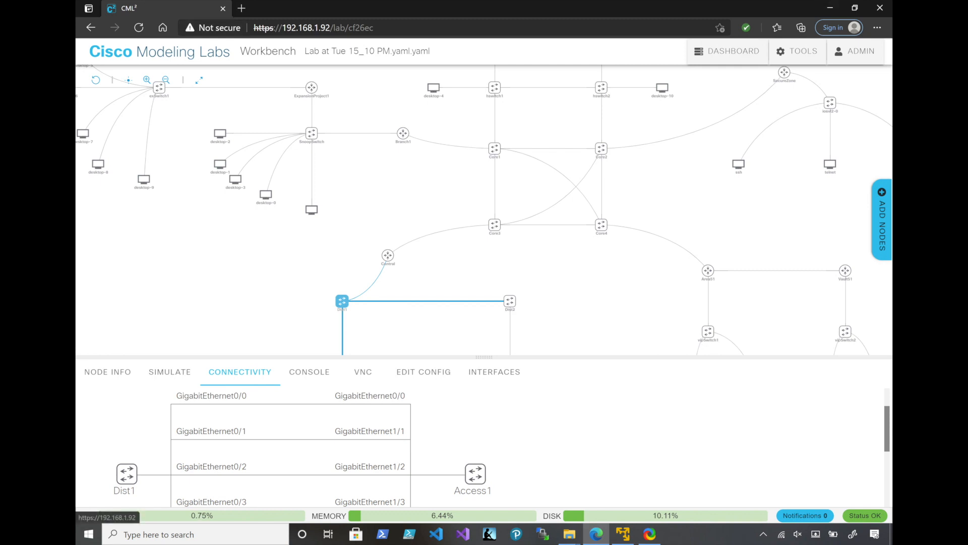
# Return to the lab "Lab at Sat 15:32 PM" and rename the iosv-0 router as Central
pyautogui.click(728, 51)
pyautogui.click(585, 333)
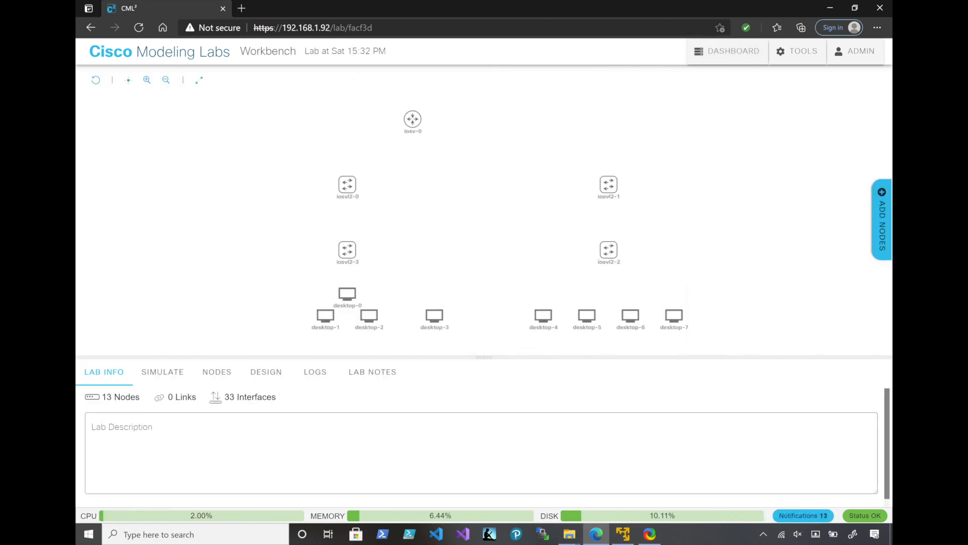
pyautogui.click(412, 119)
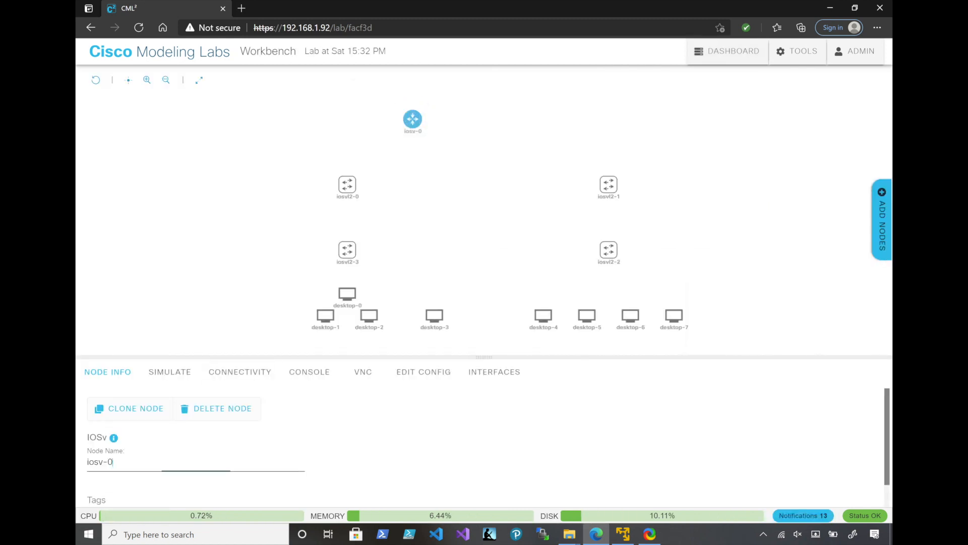
pyautogui.write('Ce')
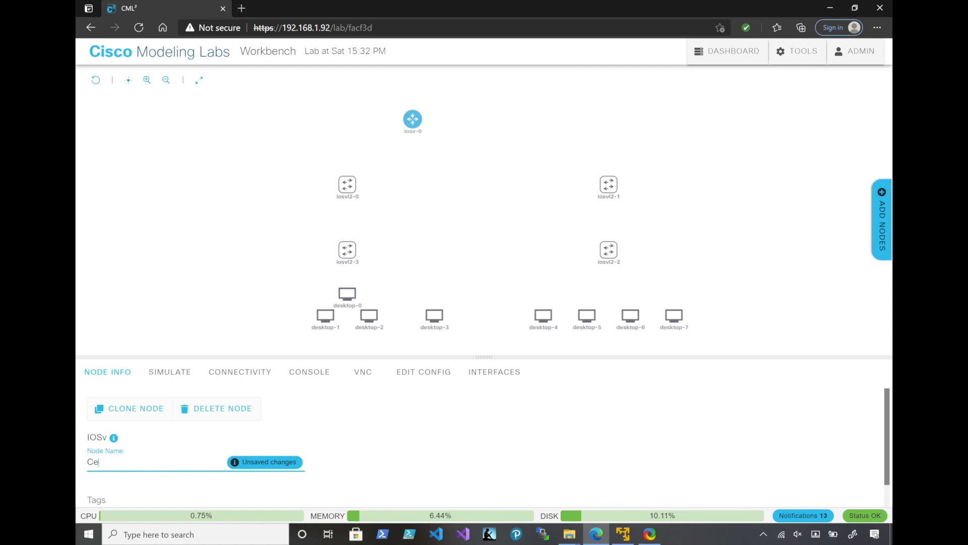
pyautogui.write('ntral')
pyautogui.press('Return')
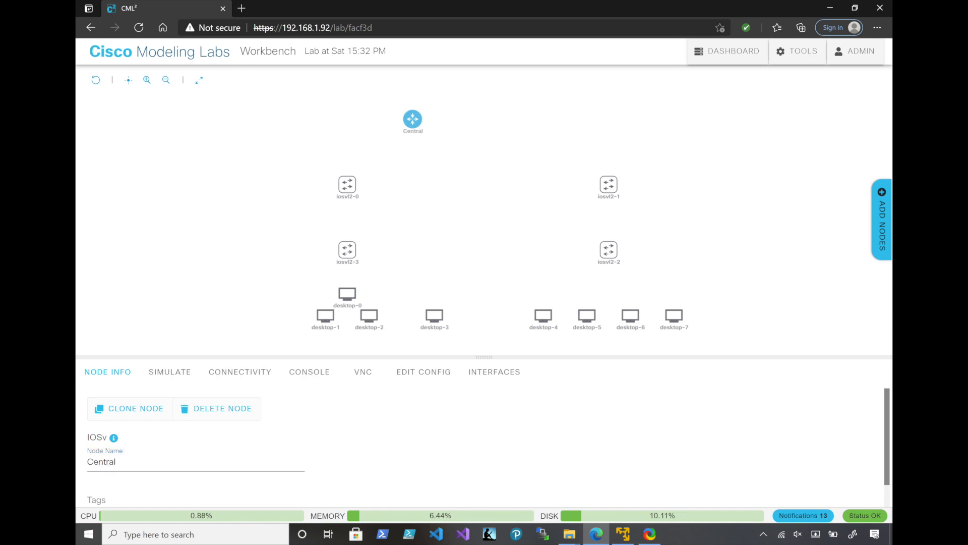
# Rename the upper two switches, iosvl2-0 as Dist1 and iosvl2-1 as Dist2
pyautogui.click(347, 184)
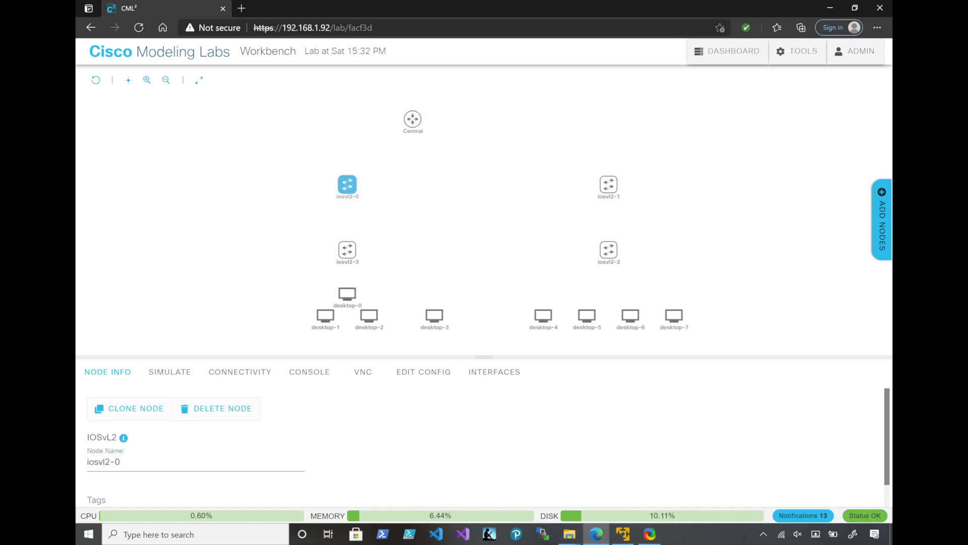
pyautogui.moveTo(122, 462); pyautogui.dragTo(86, 462)
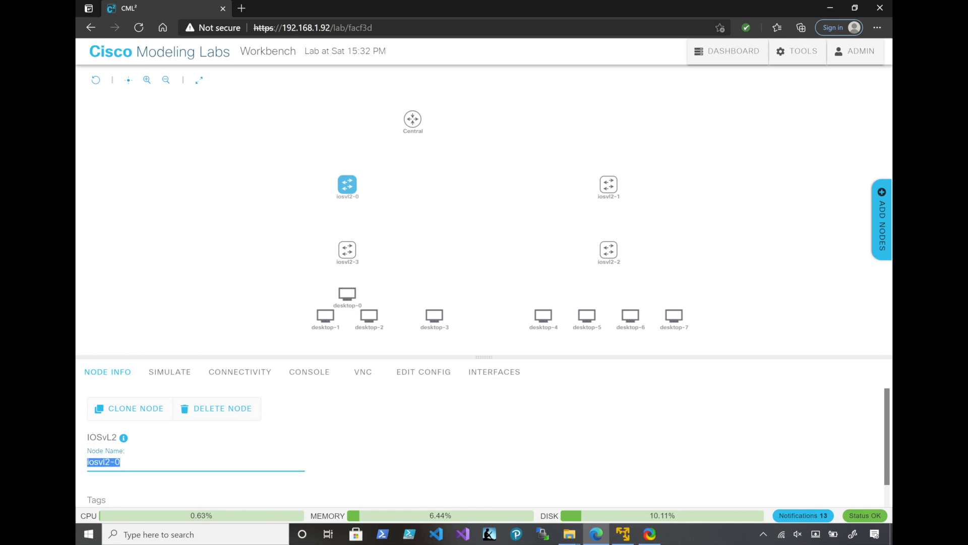
pyautogui.write('Dist1')
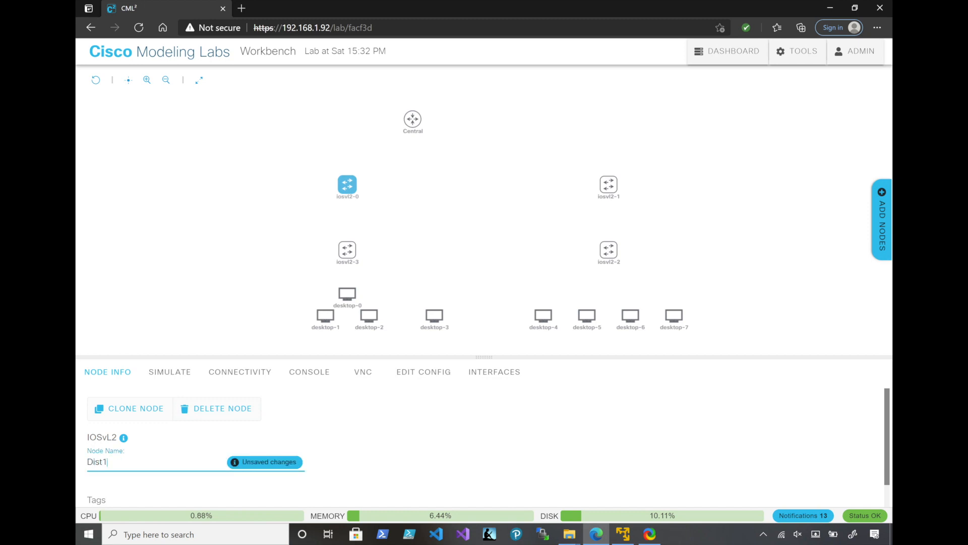
pyautogui.press('Return')
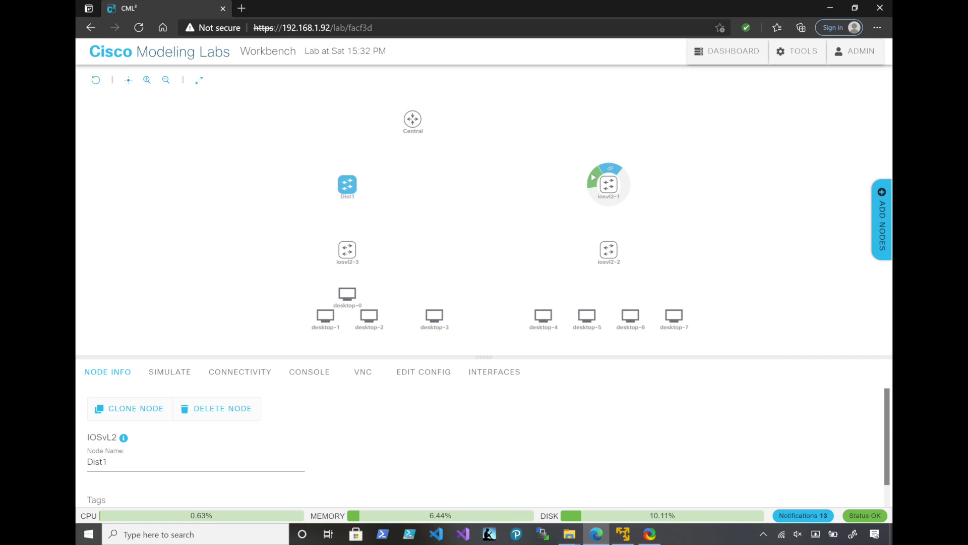
pyautogui.click(609, 185)
pyautogui.moveTo(121, 462); pyautogui.dragTo(87, 462)
pyautogui.write('Dist2')
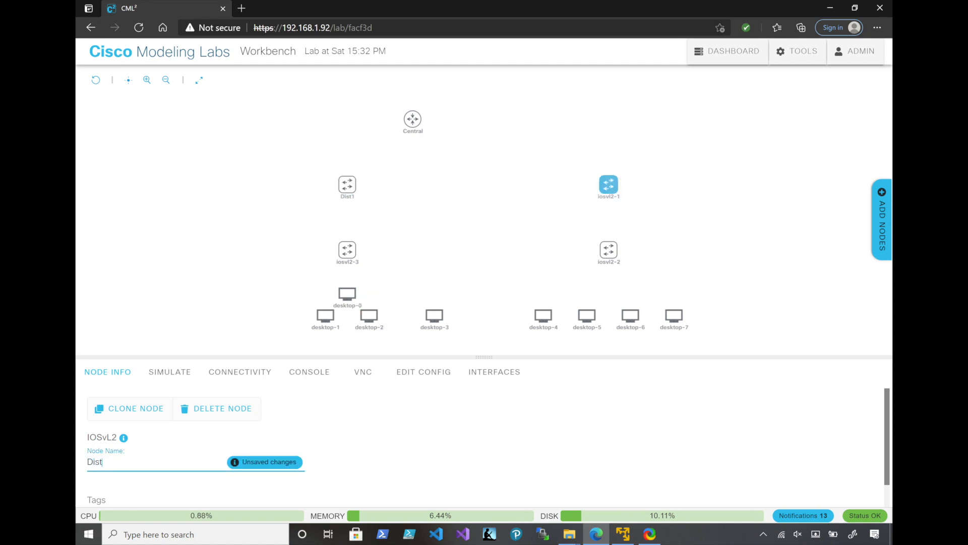
pyautogui.press('Return')
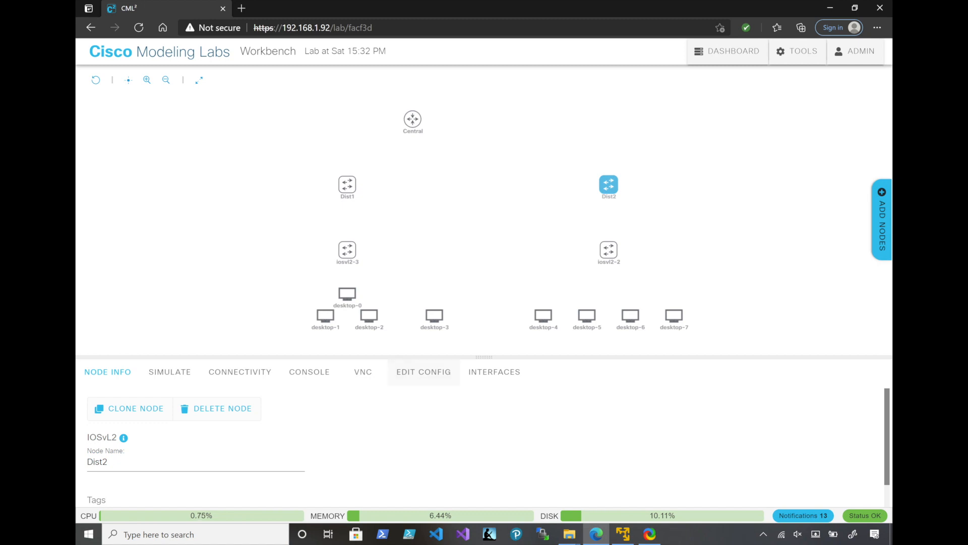
pyautogui.click(332, 243)
pyautogui.click(347, 249)
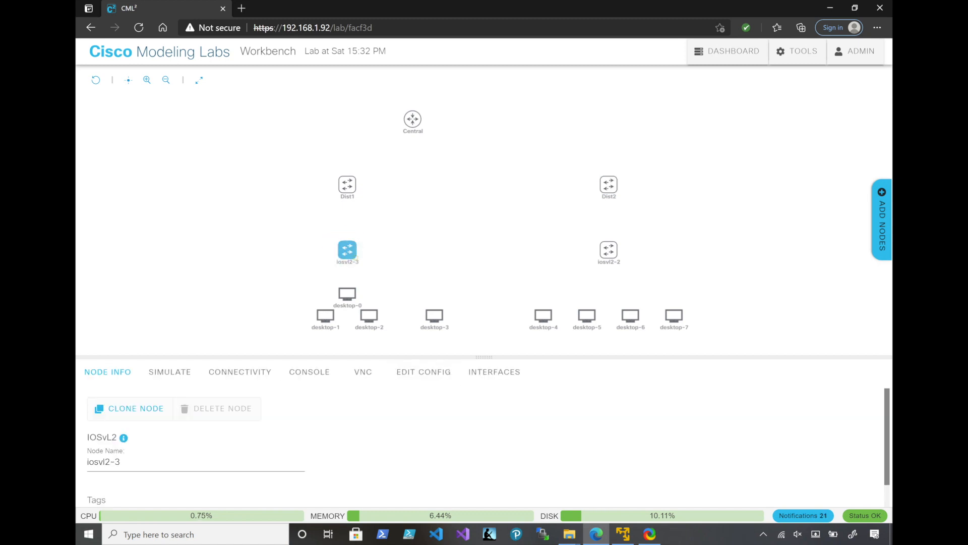
pyautogui.moveTo(122, 462); pyautogui.dragTo(86, 462)
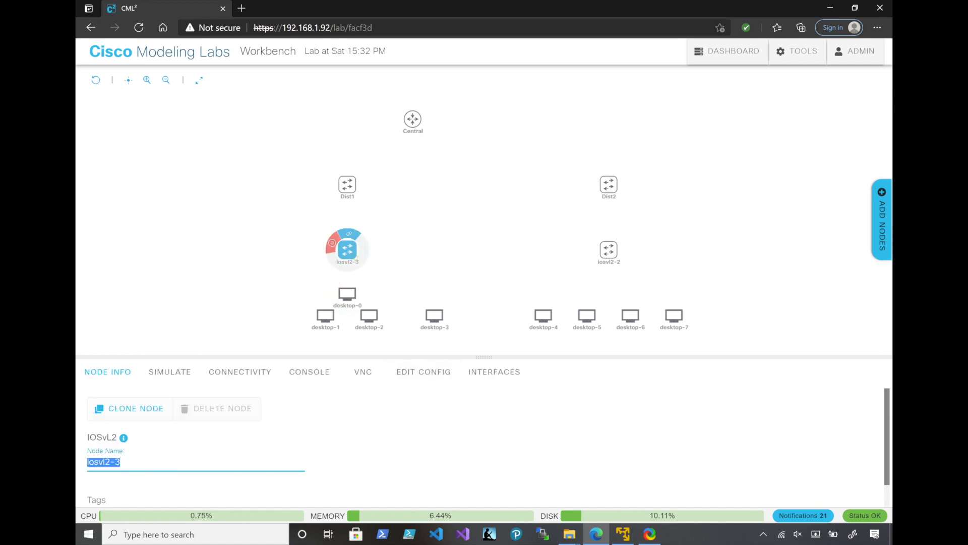
pyautogui.click(331, 243)
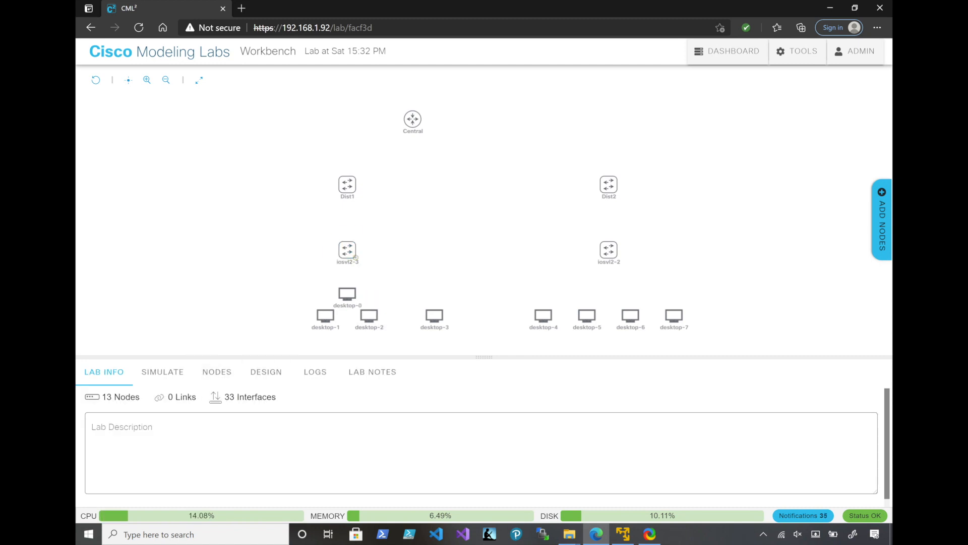
# Rename the iosvl2-3 switch below Dist1 as Access1
pyautogui.click(347, 250)
pyautogui.hotkey('ctrl', 'a')
pyautogui.write('Acces')
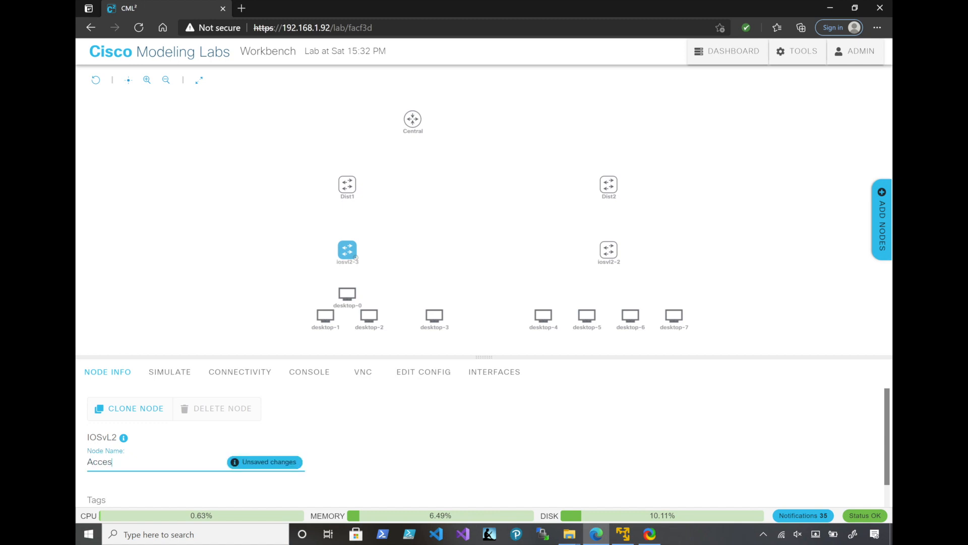
pyautogui.write('s1')
pyautogui.press('Return')
# Rename the iosvl2-2 switch below Dist2 as Access2
pyautogui.moveTo(609, 249)
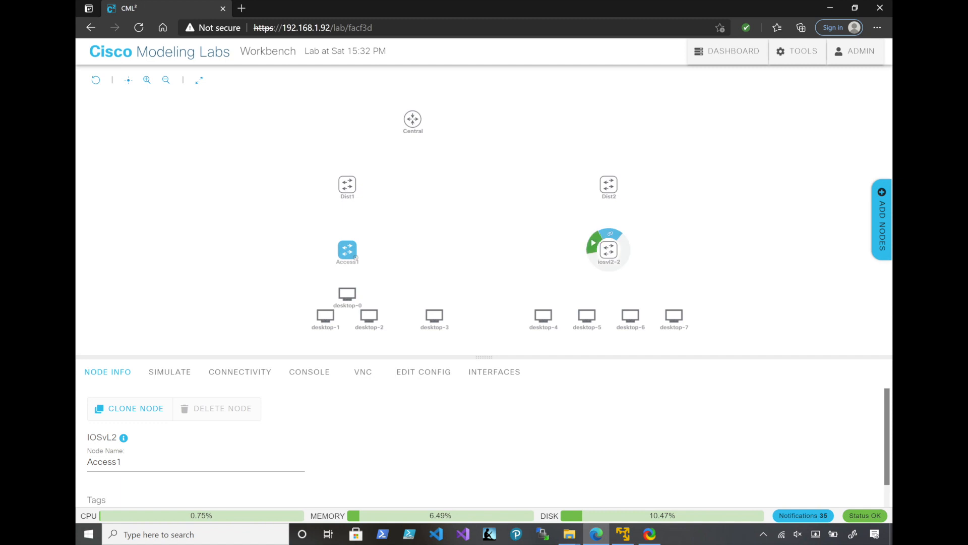
pyautogui.click(608, 250)
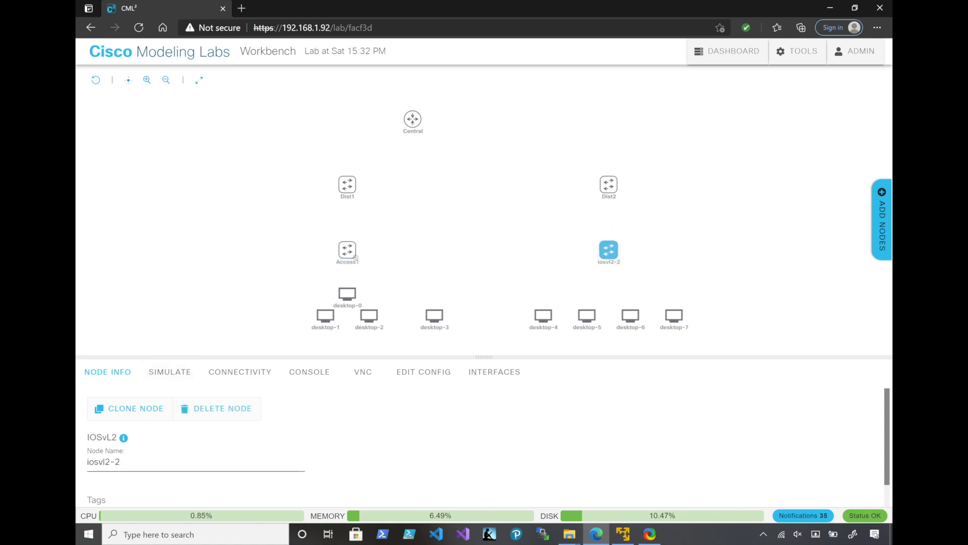
pyautogui.tripleClick(120, 461)
pyautogui.write('A')
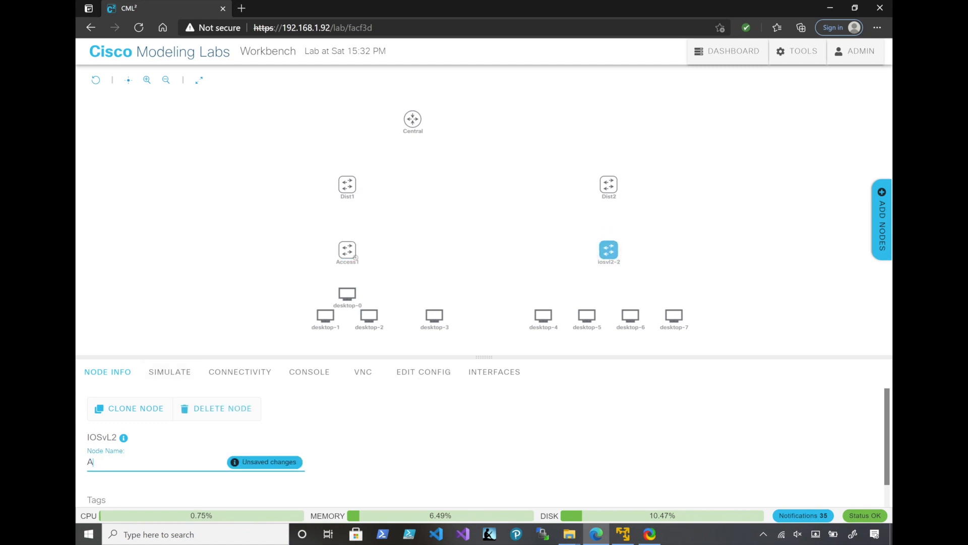
pyautogui.write('ccess2')
pyautogui.press('Return')
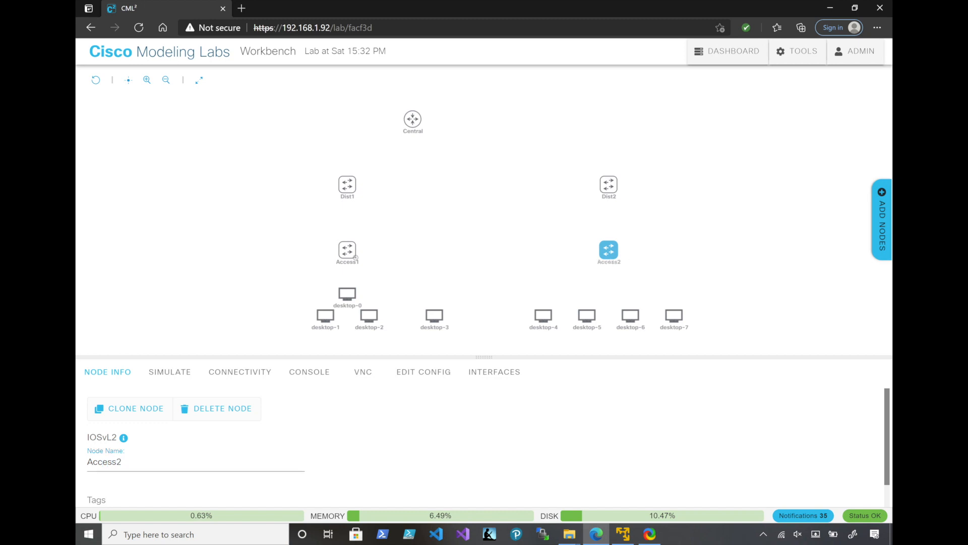
# Shift desktop-1 outward, place desktop-0 in the row between desktop-1 and desktop-2, and rename desktop-1 as Vlan10
pyautogui.moveTo(325, 315); pyautogui.dragTo(282, 315)
pyautogui.moveTo(347, 294); pyautogui.dragTo(326, 315)
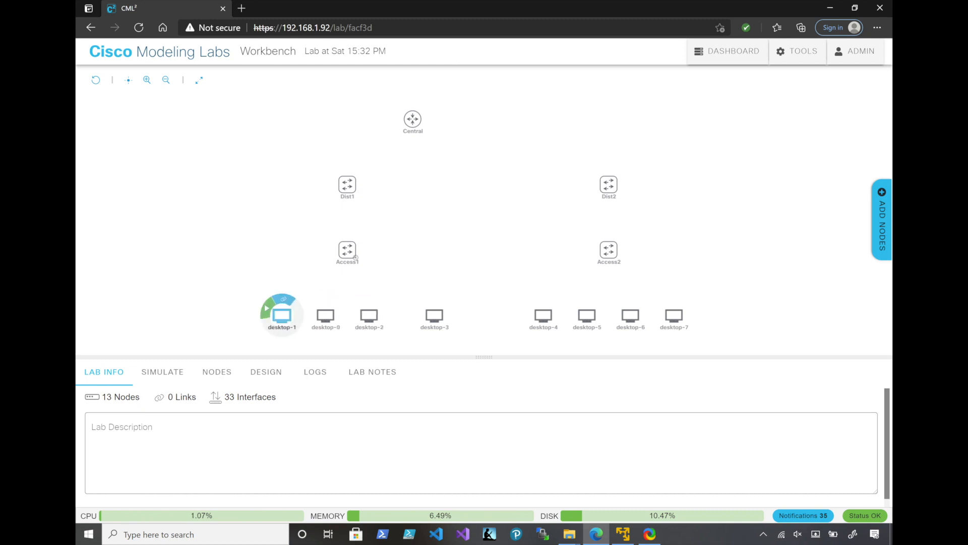
pyautogui.click(282, 315)
pyautogui.moveTo(133, 465); pyautogui.dragTo(86, 441)
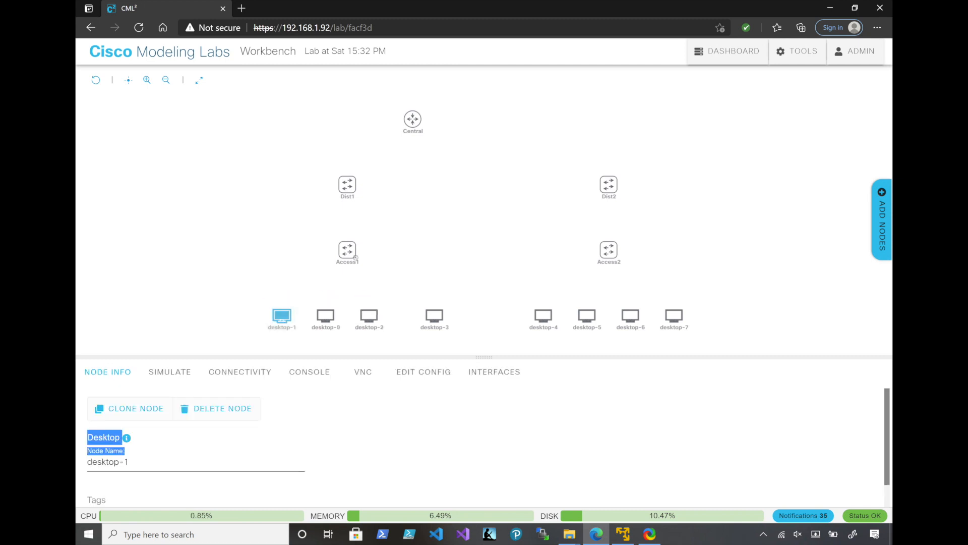
pyautogui.click(133, 462)
pyautogui.hotkey('ctrl', 'a')
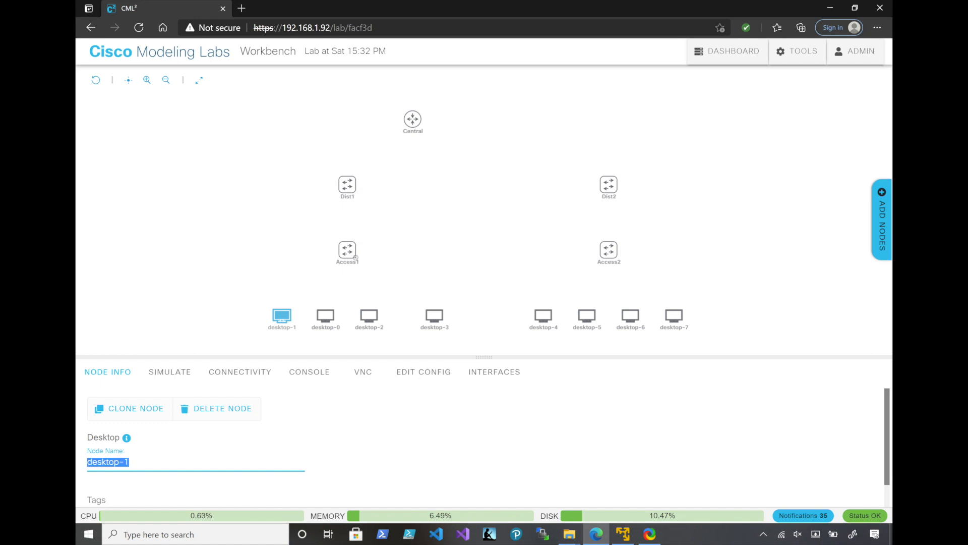
pyautogui.write('Vlan')
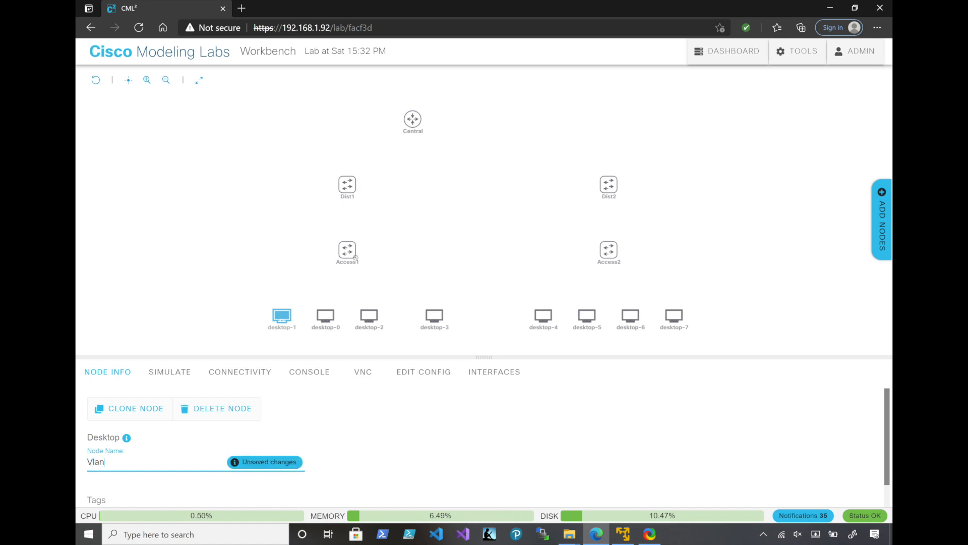
pyautogui.hotkey('ctrl', 'a')
pyautogui.press('End')
pyautogui.write('10')
pyautogui.press('Return')
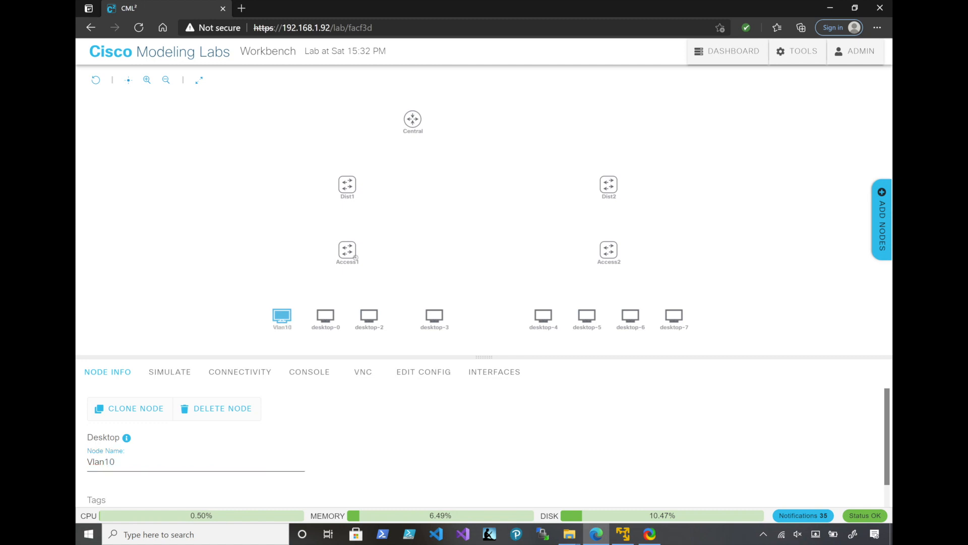
# Rename the desktop-0 node beside Vlan10 as Vlan20
pyautogui.click(325, 316)
pyautogui.click(132, 461)
pyautogui.hotkey('ctrl', 'a')
pyautogui.write('Vlan')
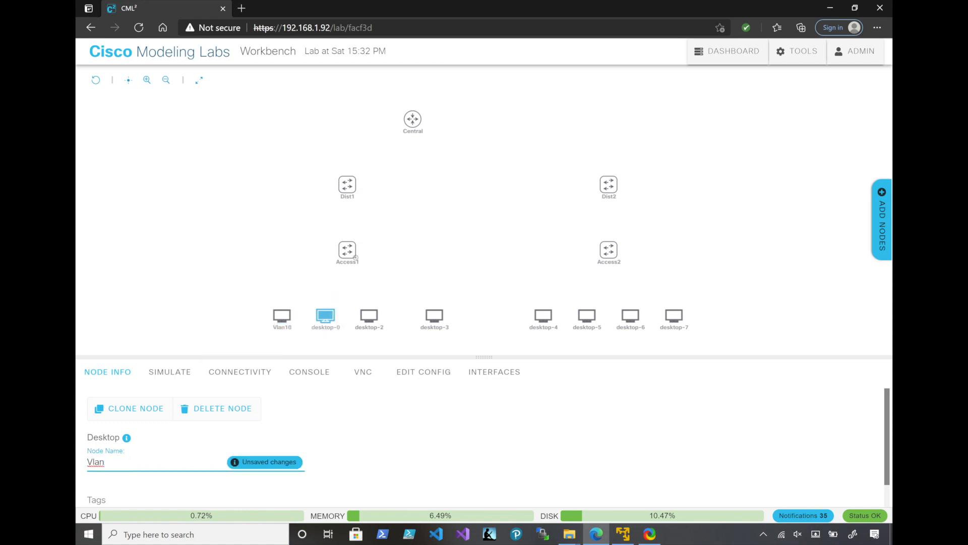
pyautogui.write('20')
pyautogui.press('Return')
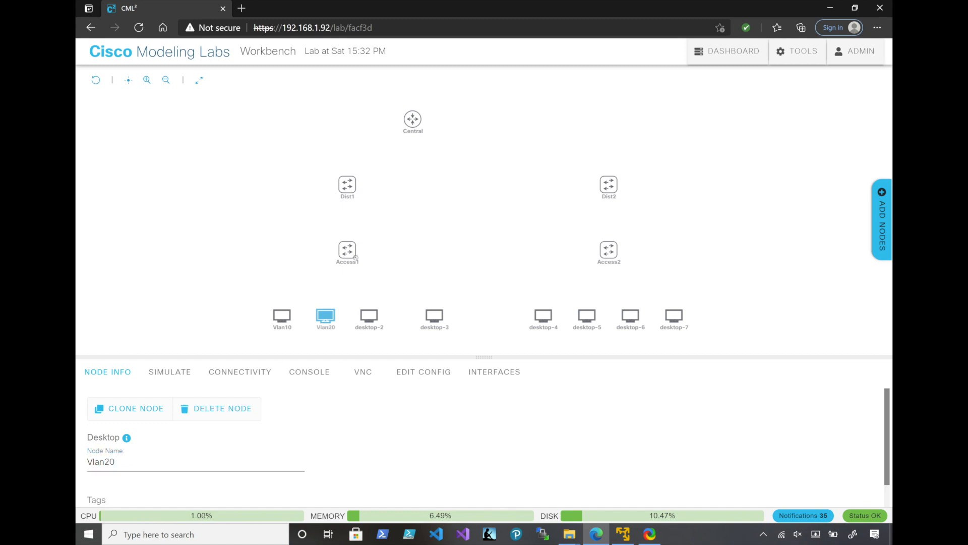
# Rename the desktop-2 node beside Vlan20 as Vlan30
pyautogui.click(368, 315)
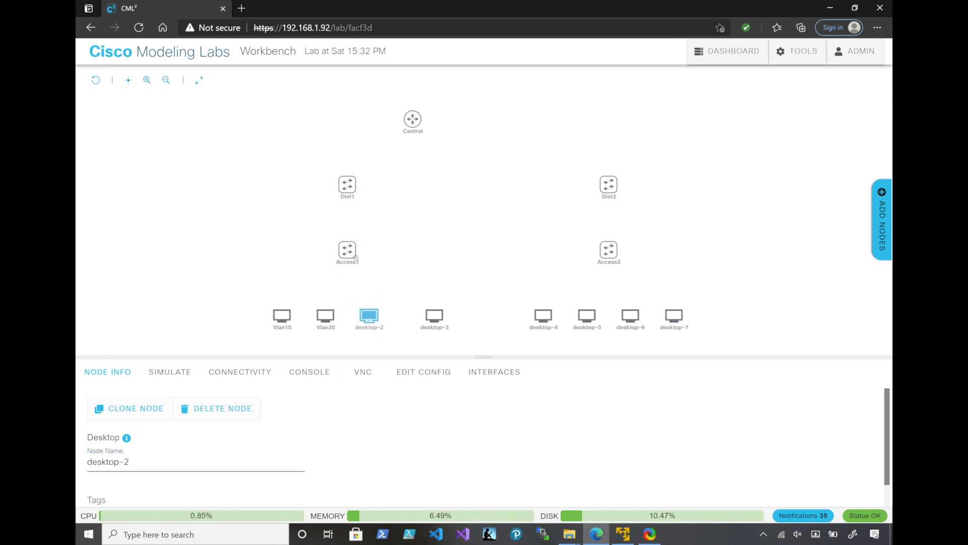
pyautogui.click(133, 461)
pyautogui.hotkey('ctrl', 'a')
pyautogui.write('Vlan')
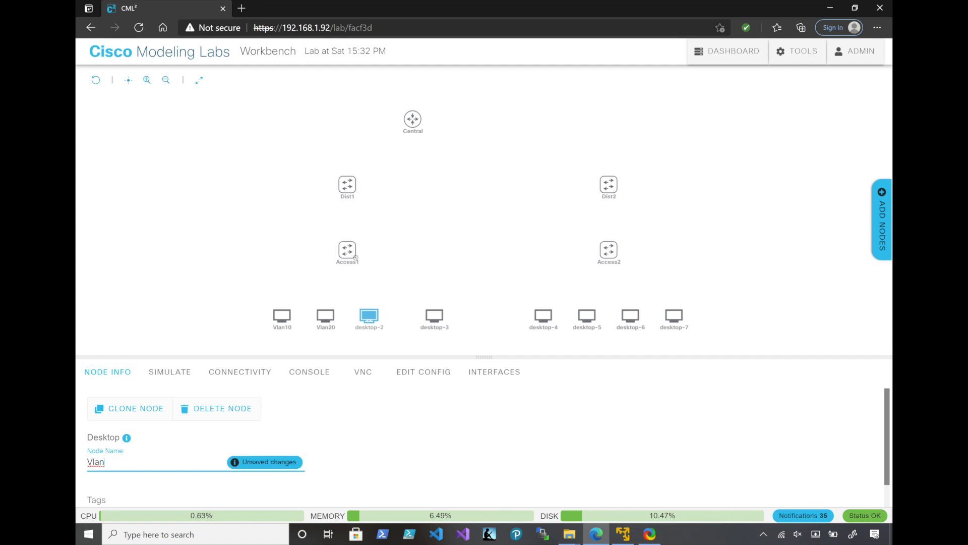
pyautogui.write('30')
pyautogui.press('Return')
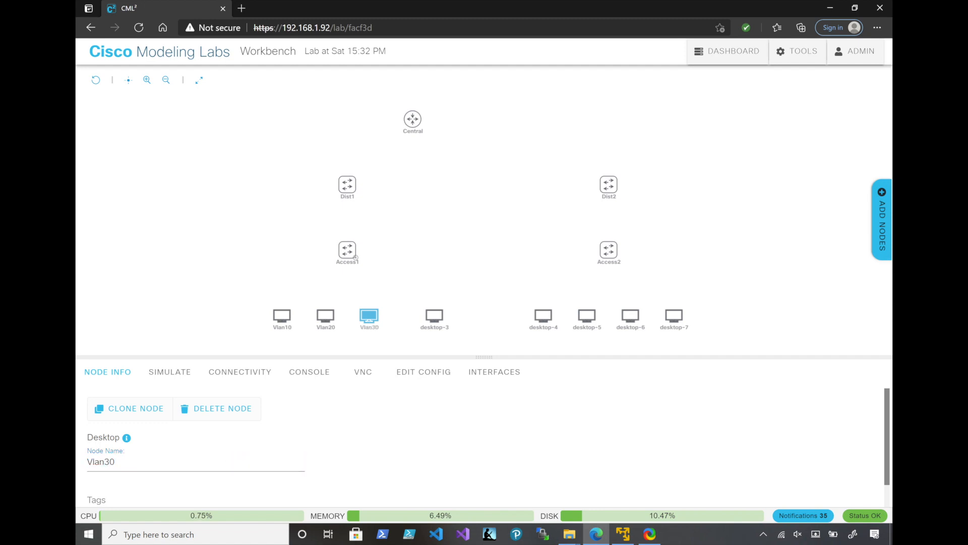
# Rename the desktop-3 node, the last one in the group under Access1, as Vlan40
pyautogui.click(434, 316)
pyautogui.tripleClick(107, 462)
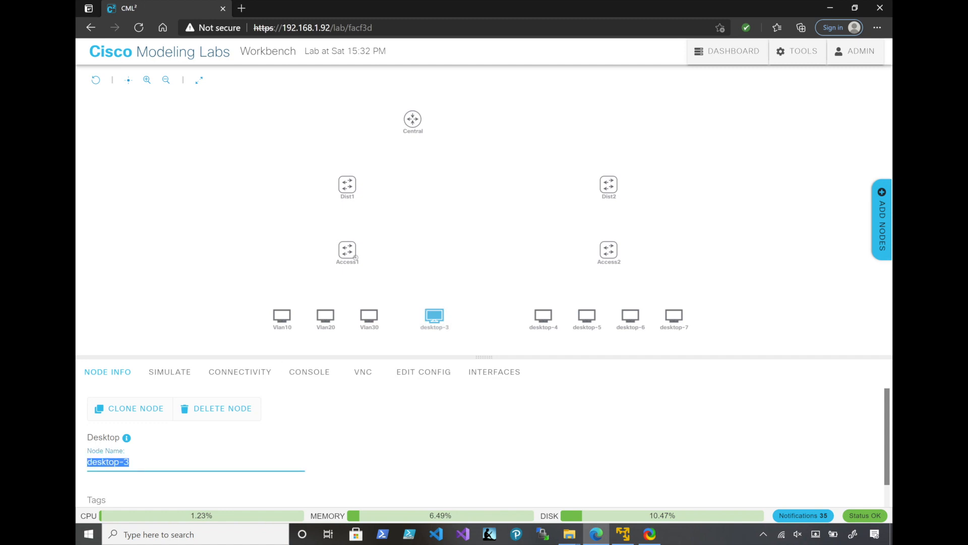
pyautogui.write('Vlan40')
pyautogui.press('Return')
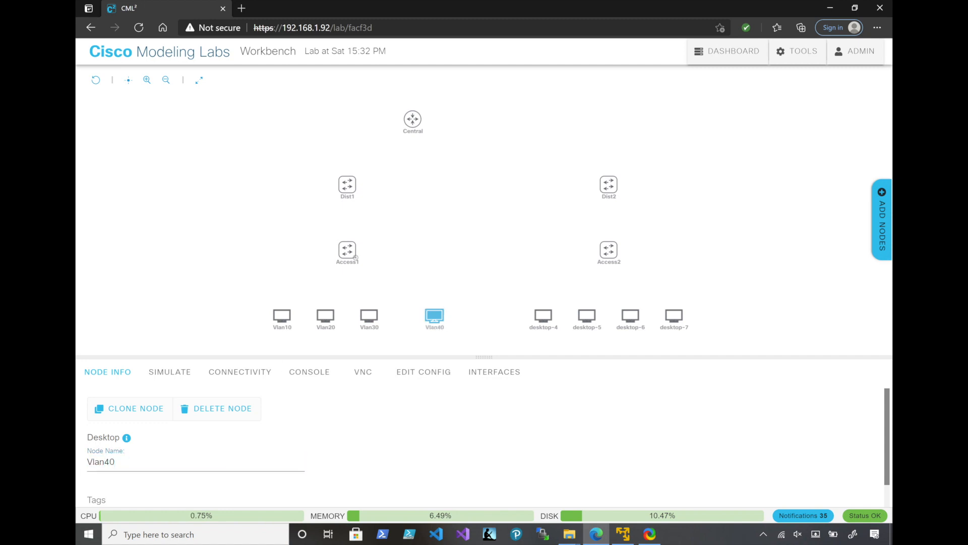
# Rename the desktop-4 node, the first one in the group under Access2, as Vlan50
pyautogui.click(543, 315)
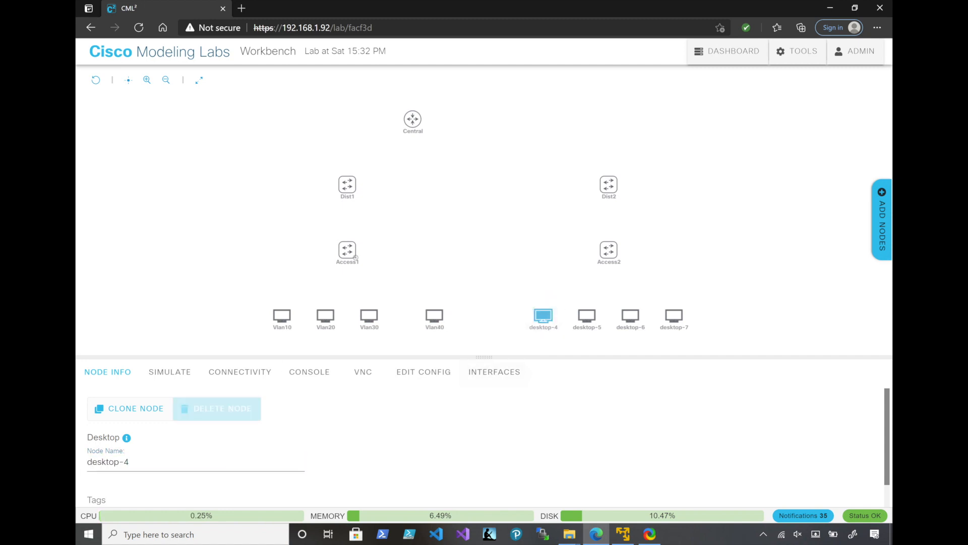
pyautogui.moveTo(130, 462); pyautogui.dragTo(87, 462)
pyautogui.write('Vlan50')
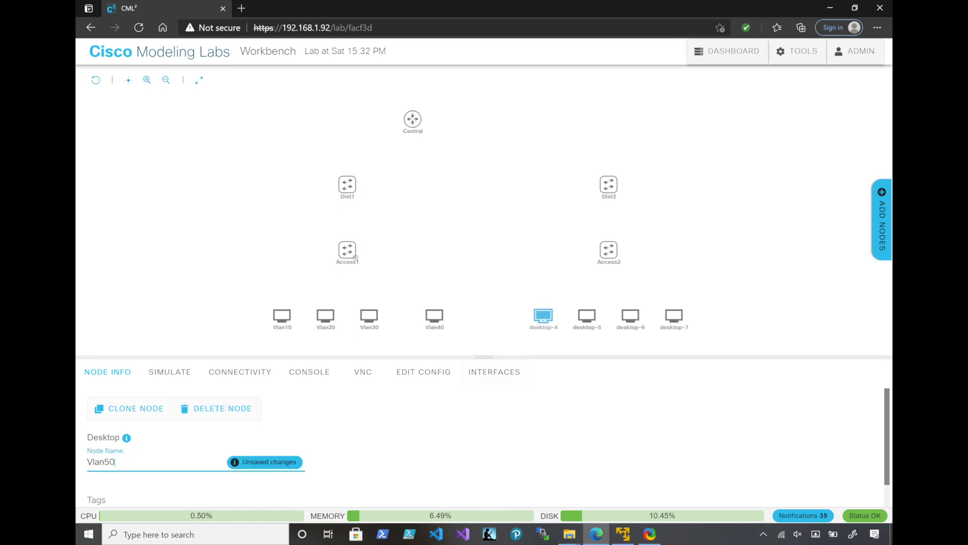
pyautogui.press('Return')
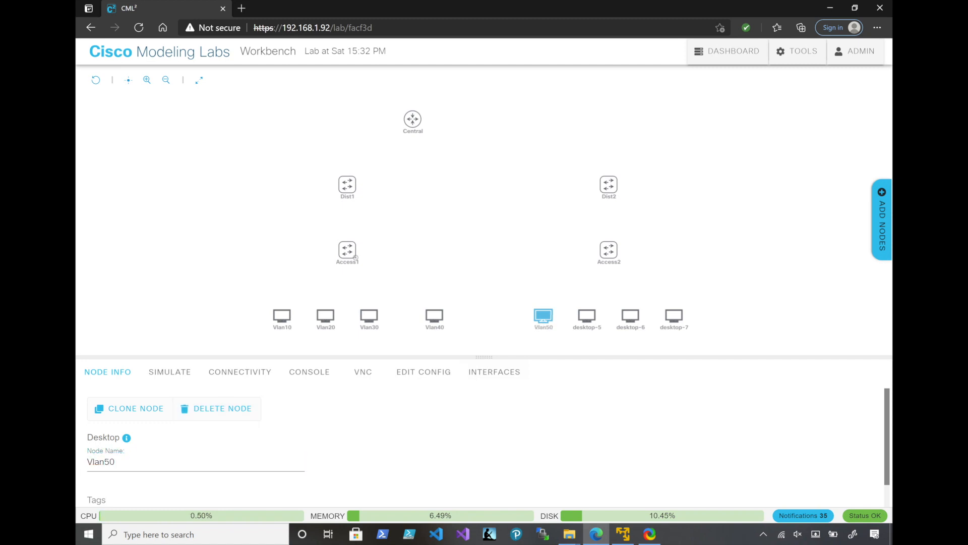
# Rename the desktop-5 node beside Vlan50 as Vlan60
pyautogui.click(586, 316)
pyautogui.click(130, 462)
pyautogui.moveTo(130, 461); pyautogui.dragTo(88, 462)
pyautogui.write('Vlan60')
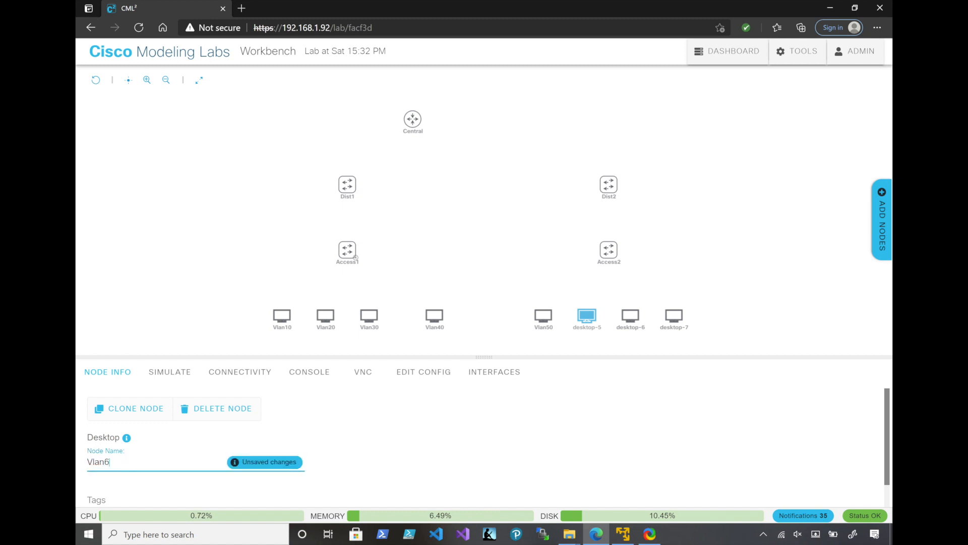
pyautogui.press('Return')
# Rename the desktop-6 node beside Vlan60 as Vlan70
pyautogui.click(630, 316)
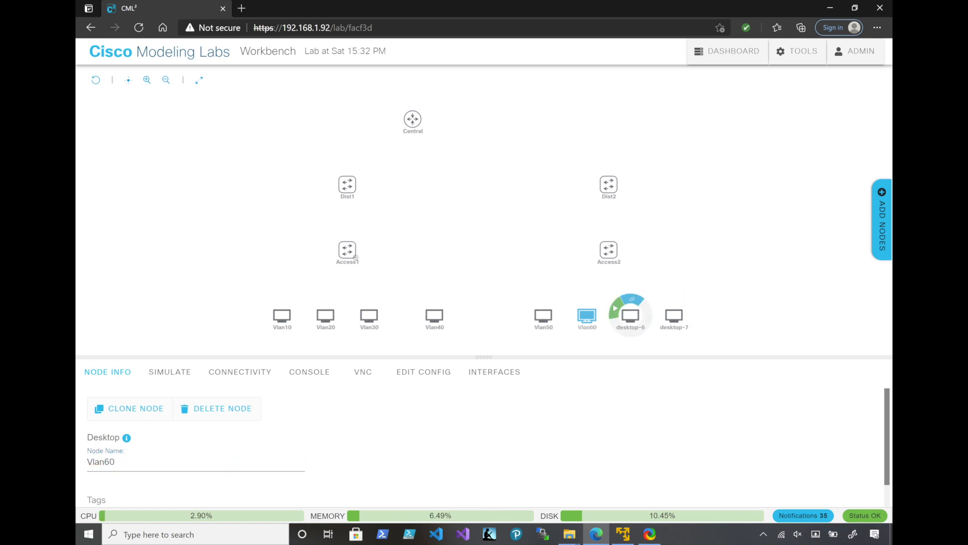
pyautogui.moveTo(130, 462); pyautogui.dragTo(87, 462)
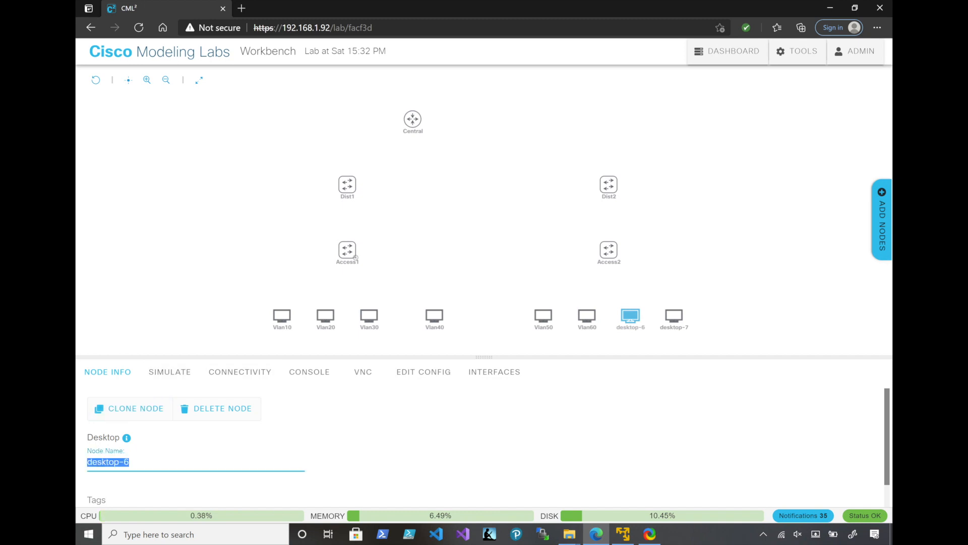
pyautogui.write('Vlan70')
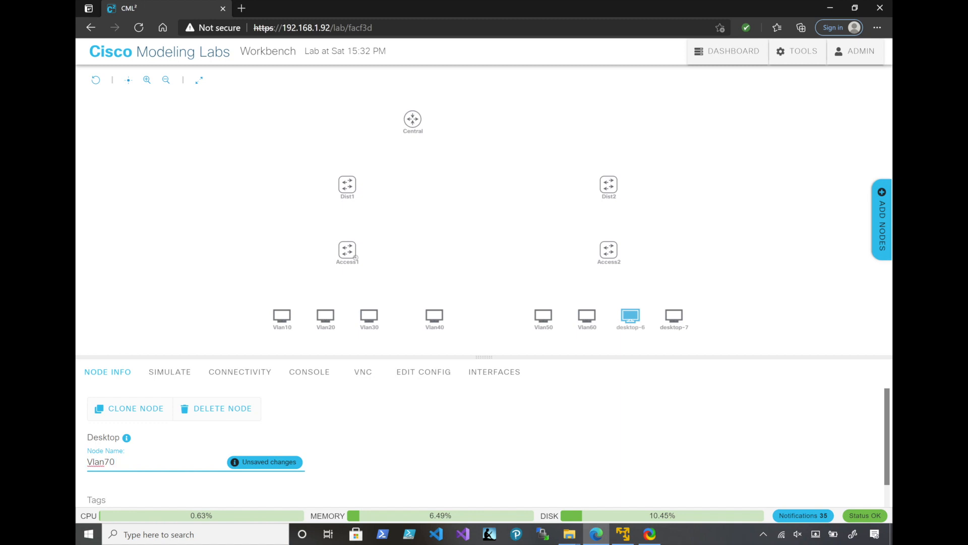
pyautogui.press('Return')
# Rename the desktop-7 node, the last one in the group under Access2, as Vlan80
pyautogui.moveTo(674, 317)
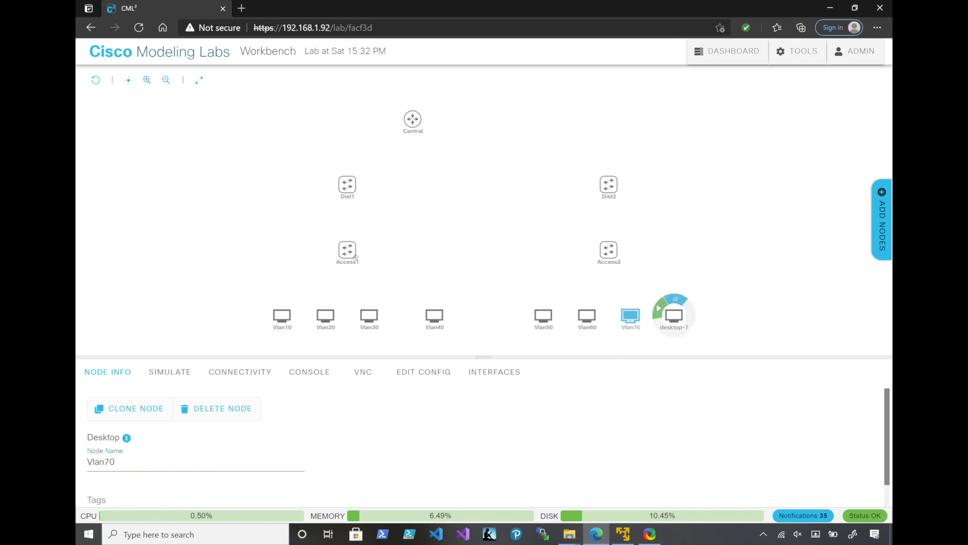
pyautogui.click(674, 316)
pyautogui.tripleClick(112, 462)
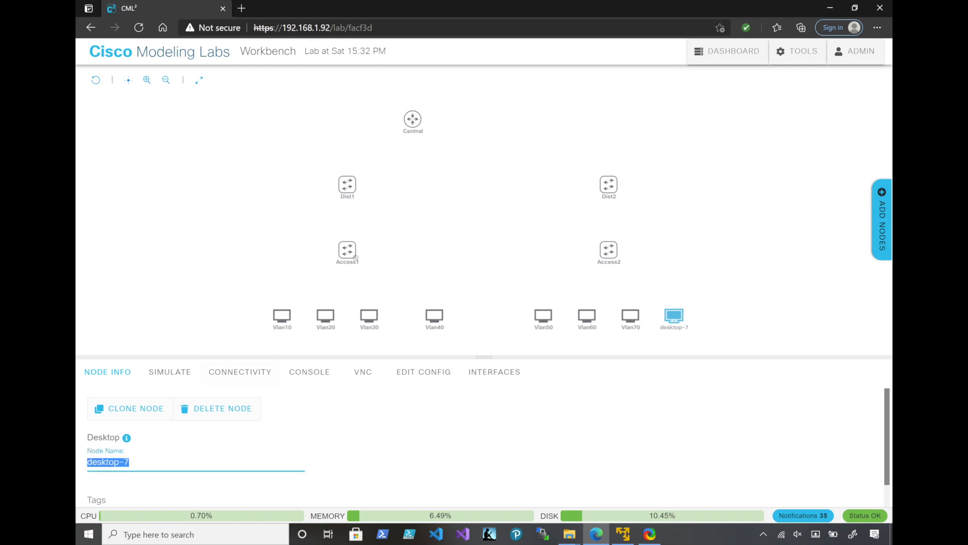
pyautogui.write('8')
pyautogui.press('BackSpace')
pyautogui.press('BackSpace')
pyautogui.write('88')
pyautogui.press('BackSpace')
pyautogui.press('BackSpace')
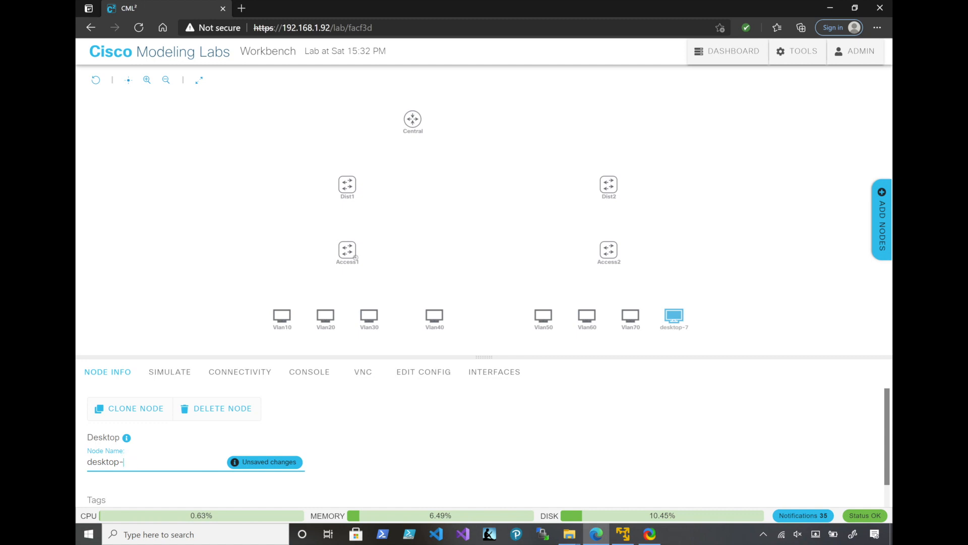
pyautogui.press('BackSpace')
pyautogui.press('BackSpace')
pyautogui.press('BackSpace')
pyautogui.press('BackSpace')
pyautogui.press('BackSpace')
pyautogui.press('BackSpace')
pyautogui.press('BackSpace')
pyautogui.write('VL')
pyautogui.press('BackSpace')
pyautogui.write('lan80')
pyautogui.press('Return')
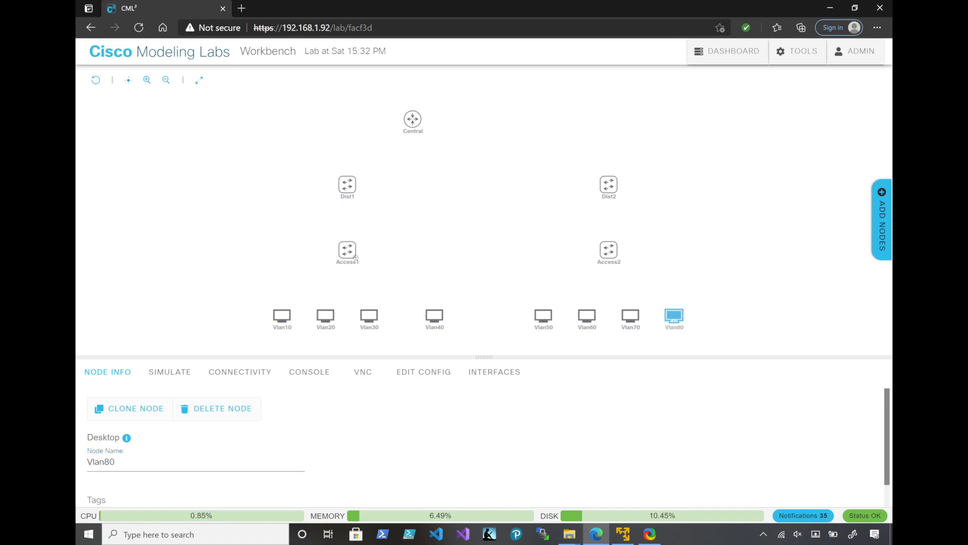
# Create a link from Access1 GigE0/0 to Dist1 GigE0/0
pyautogui.moveTo(369, 249)
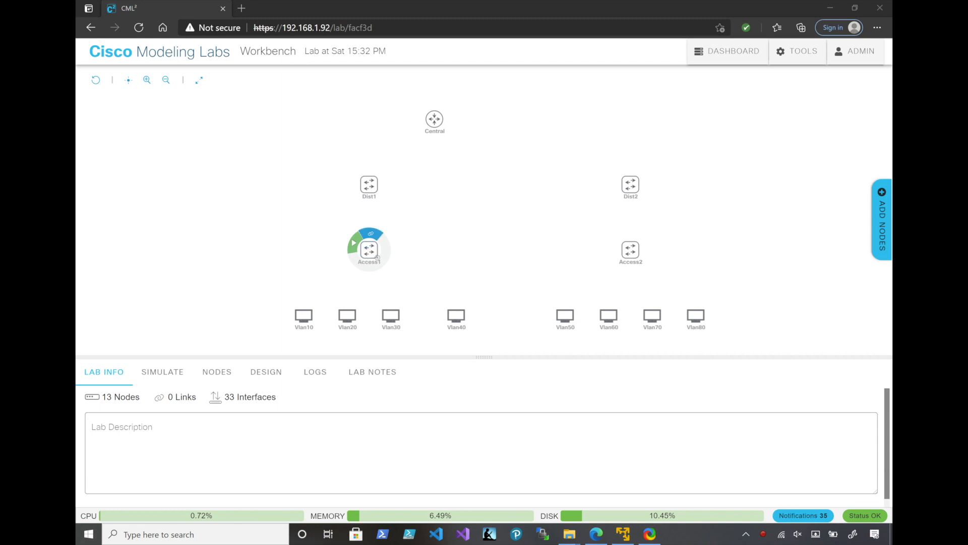
pyautogui.click(371, 234)
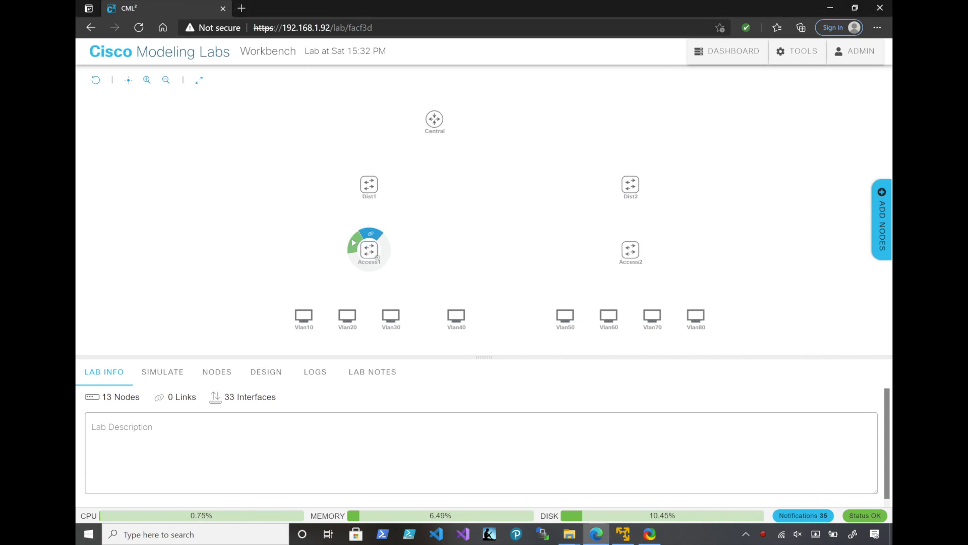
pyautogui.moveTo(371, 234); pyautogui.dragTo(370, 184)
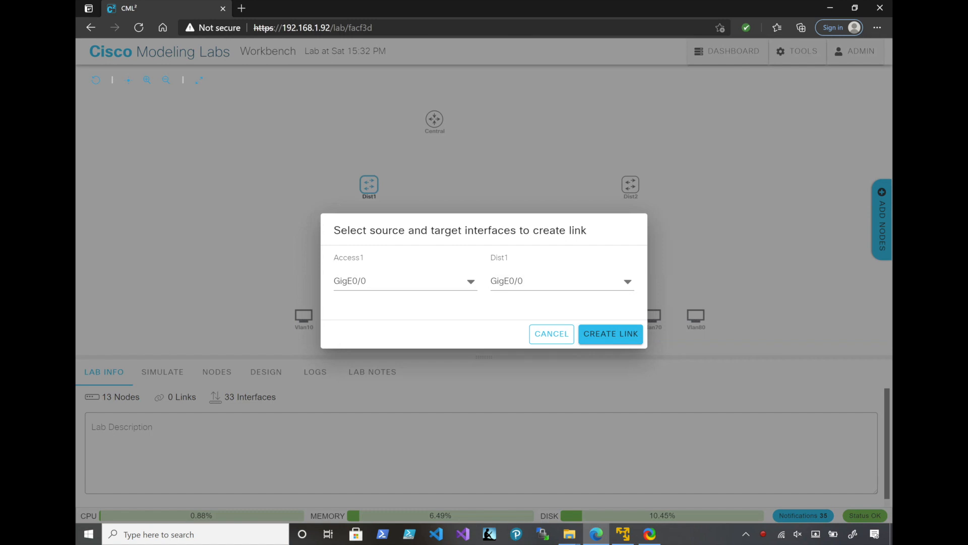
pyautogui.click(611, 333)
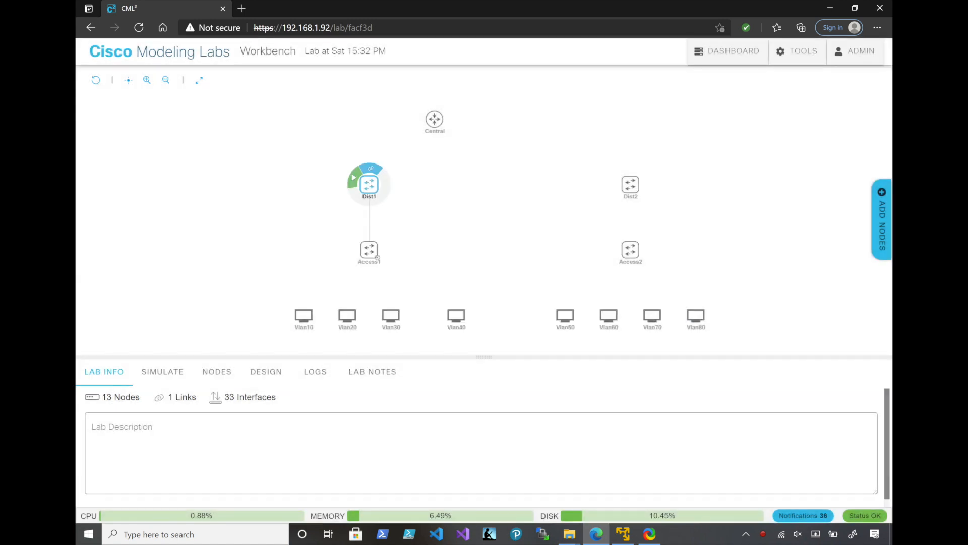
pyautogui.moveTo(370, 168); pyautogui.dragTo(370, 205)
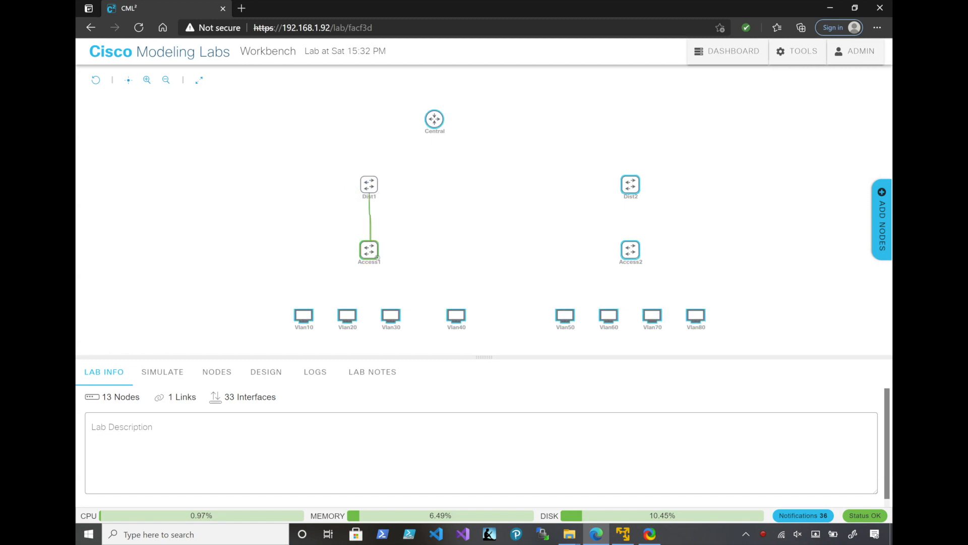
pyautogui.moveTo(377, 257); pyautogui.dragTo(373, 252)
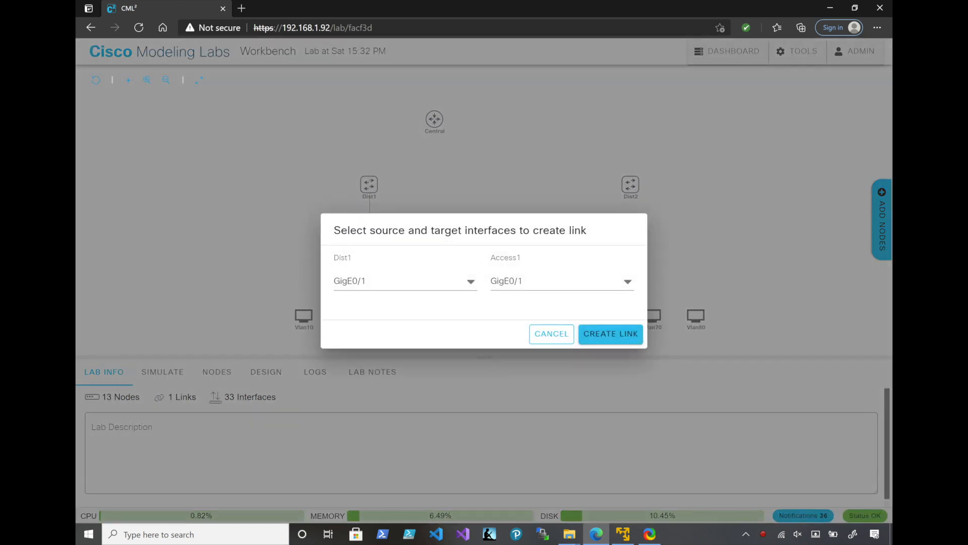
pyautogui.click(562, 282)
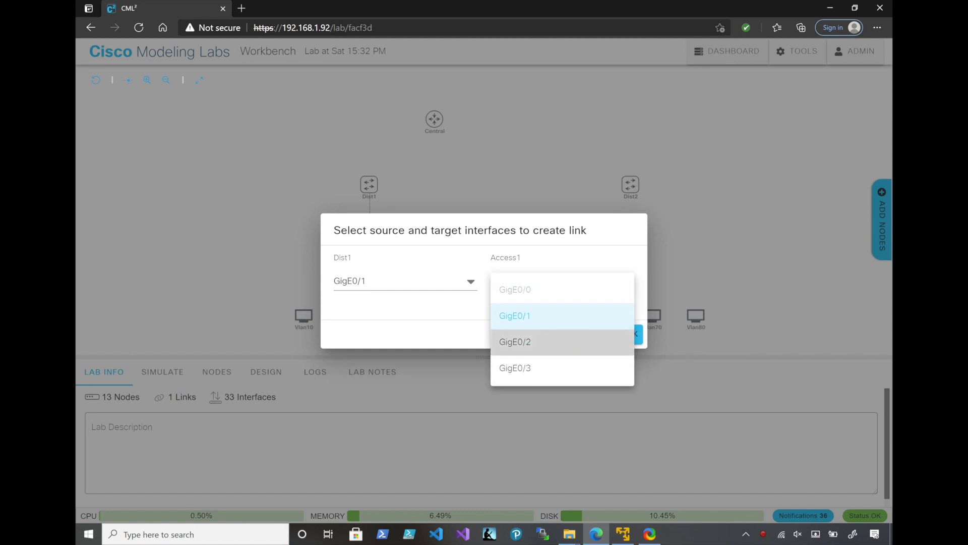
pyautogui.click(550, 316)
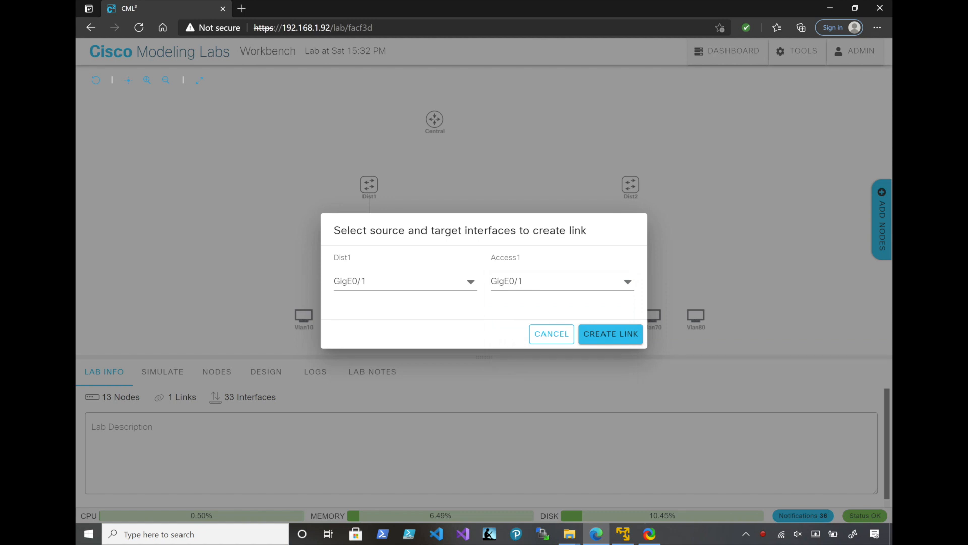
pyautogui.click(551, 334)
# Wipe the Access1 node and add four more interfaces to it
pyautogui.click(369, 250)
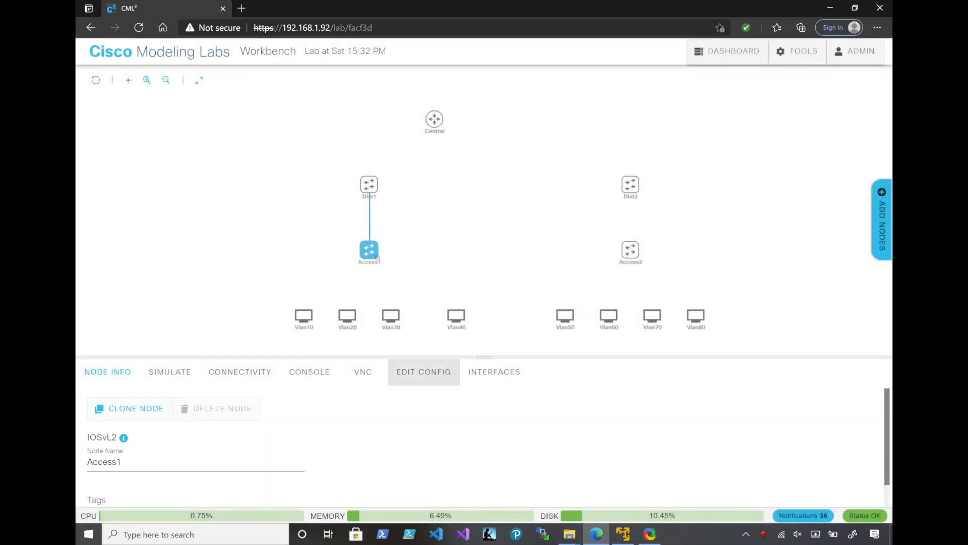
pyautogui.click(494, 371)
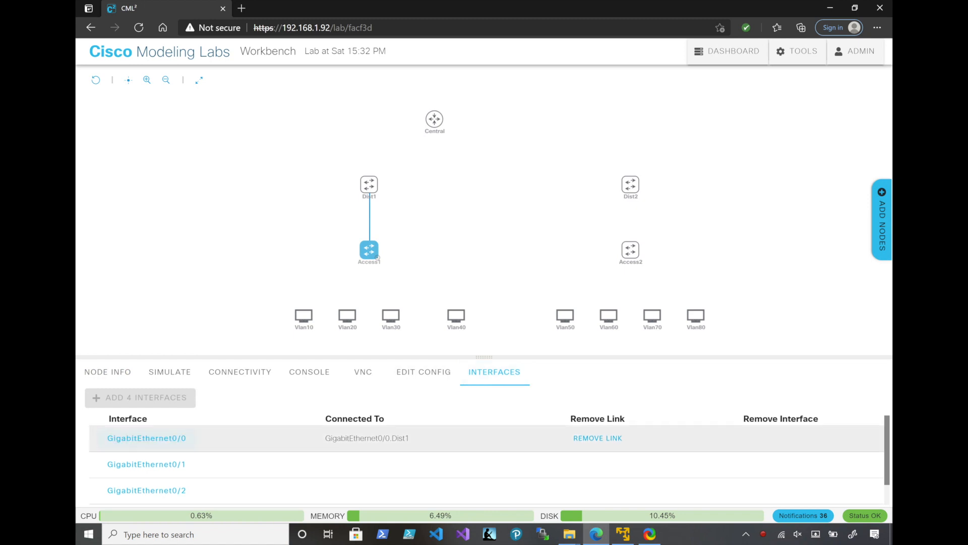
pyautogui.scroll(-1, 201, 464)
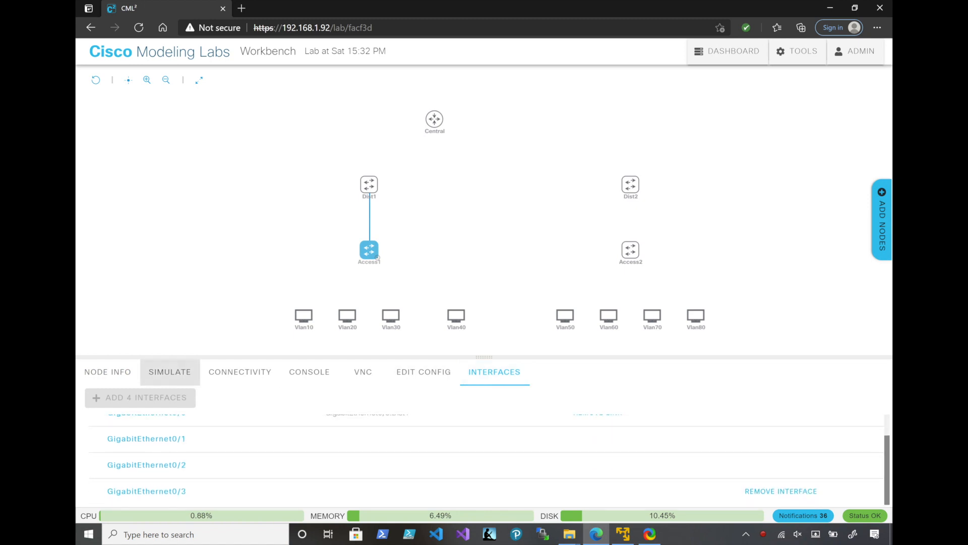
pyautogui.click(170, 372)
pyautogui.click(255, 408)
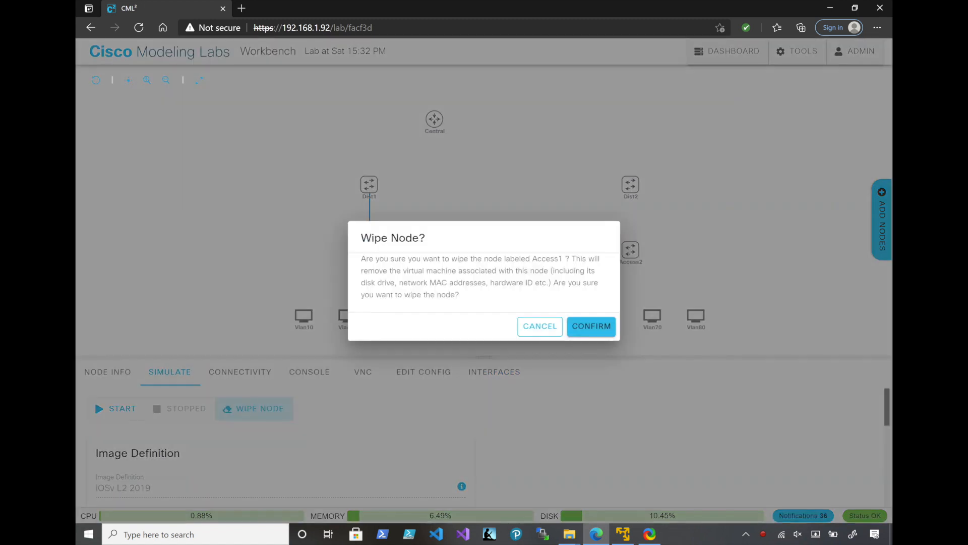
pyautogui.click(591, 325)
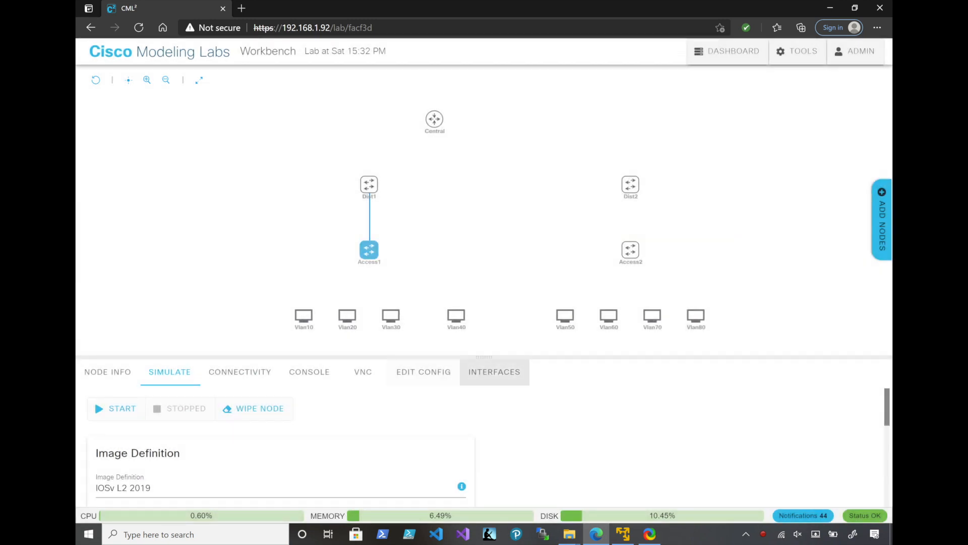
pyautogui.click(495, 372)
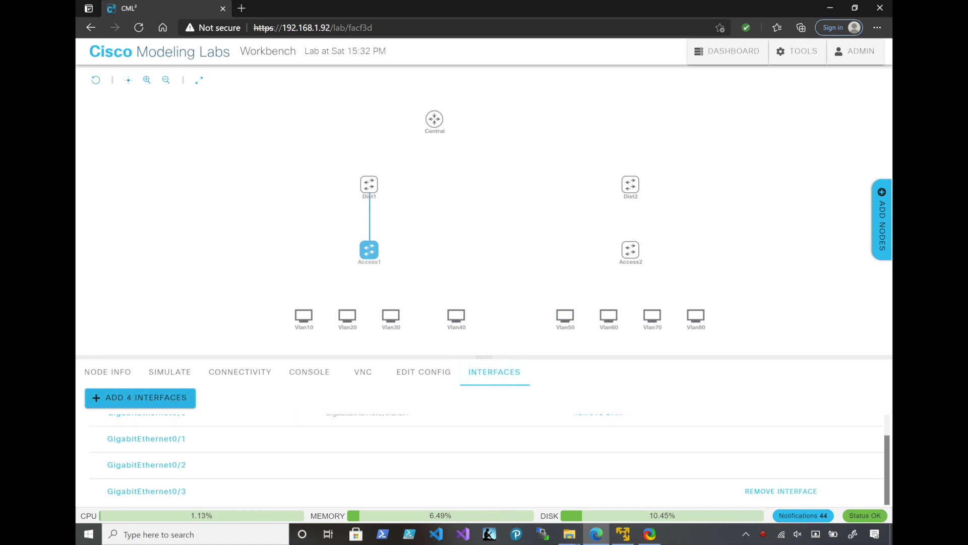
pyautogui.click(162, 398)
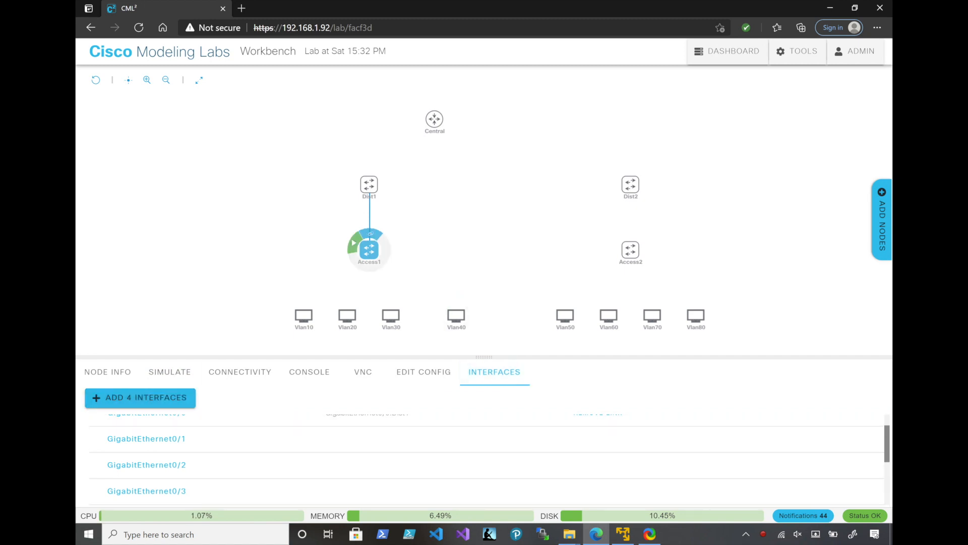
# Create a second link between the two switches, from Dist1 GigE0/1 to Access1 GigE1/1
pyautogui.click(367, 222)
pyautogui.moveTo(369, 183)
pyautogui.moveTo(374, 169); pyautogui.dragTo(373, 172)
pyautogui.moveTo(370, 238); pyautogui.dragTo(369, 250)
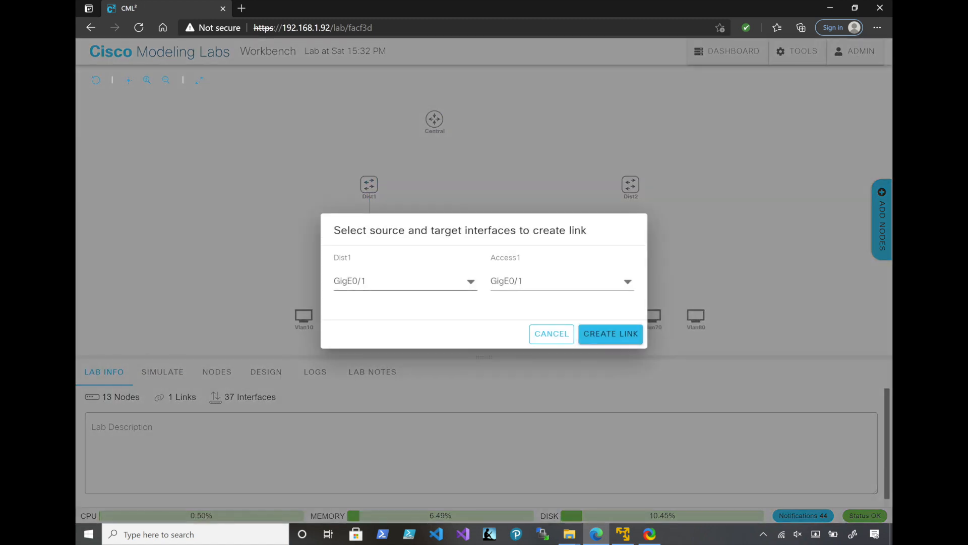
pyautogui.click(559, 281)
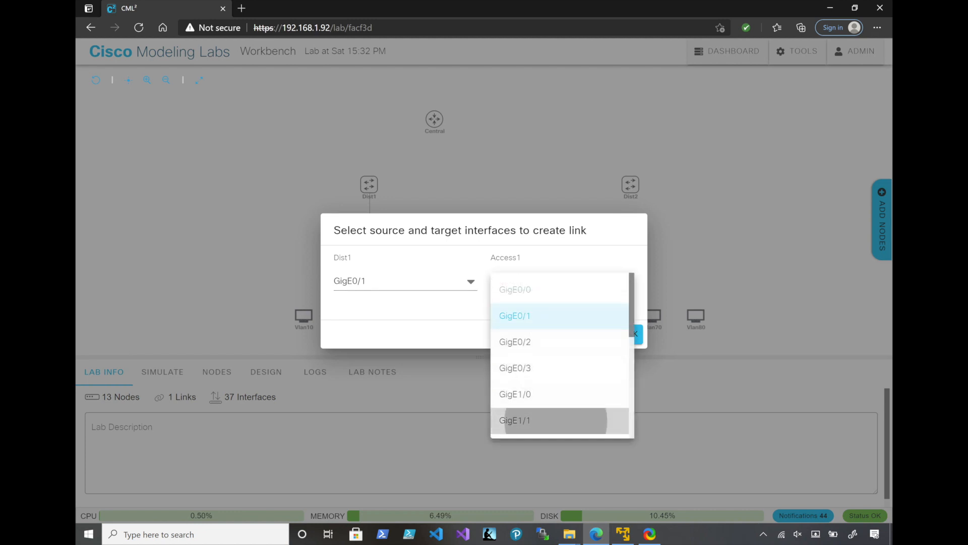
pyautogui.click(514, 420)
pyautogui.click(605, 333)
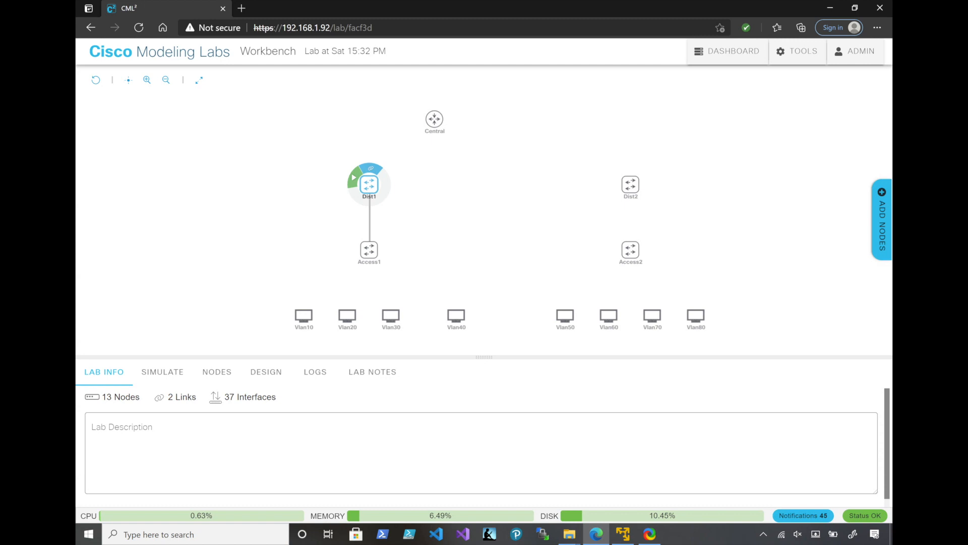
# Create a third link between the two switches, from Dist1 GigE0/2 to Access1 GigE1/2
pyautogui.click(371, 168)
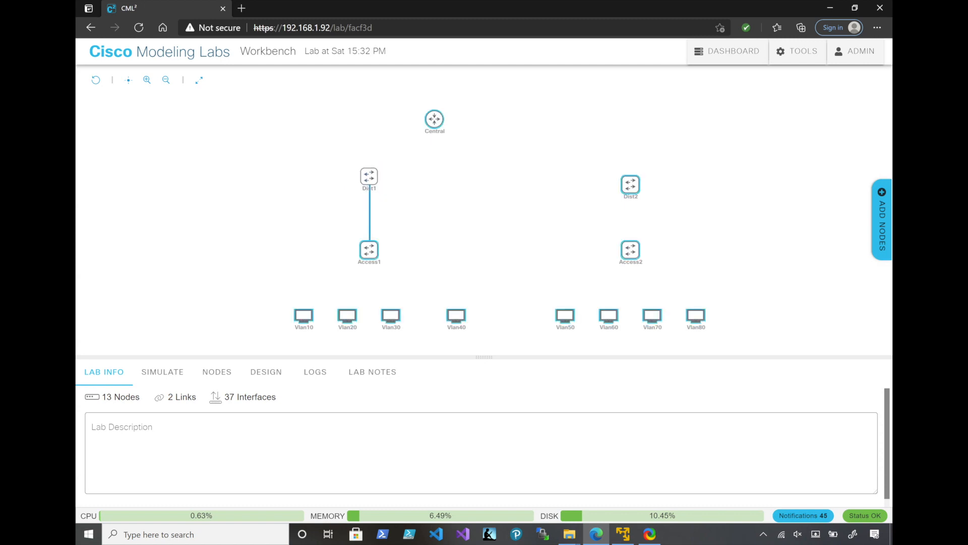
pyautogui.click(368, 182)
pyautogui.click(371, 169)
pyautogui.click(369, 249)
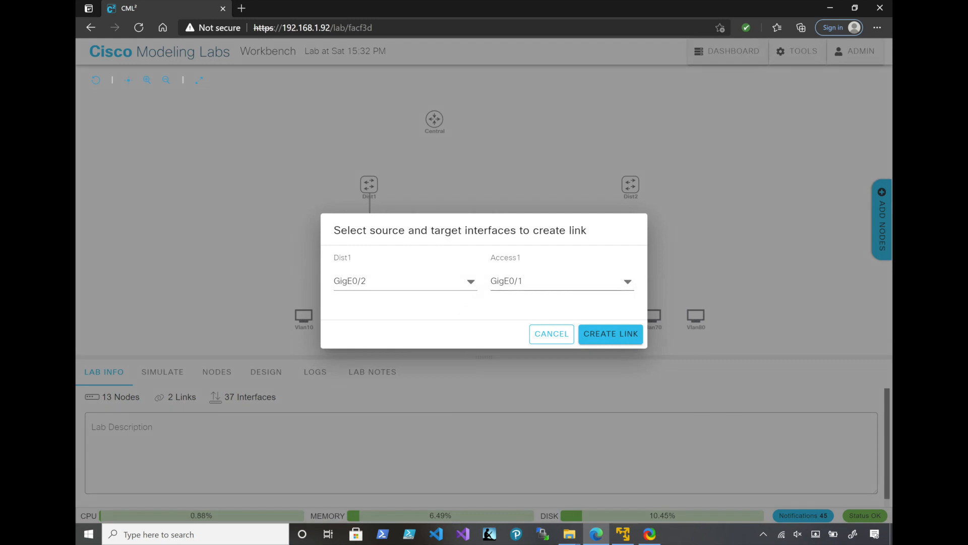
pyautogui.click(562, 281)
pyautogui.scroll(-1, 560, 357)
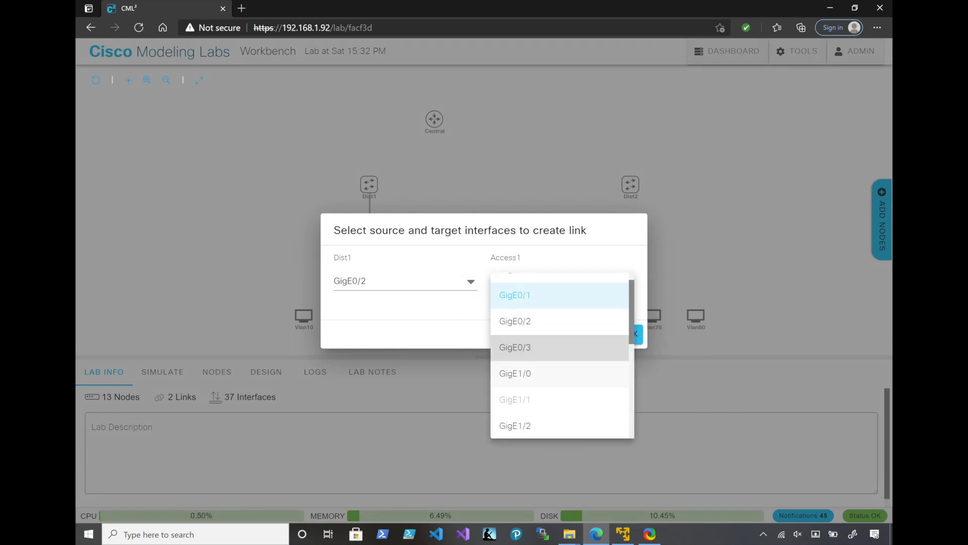
pyautogui.click(514, 397)
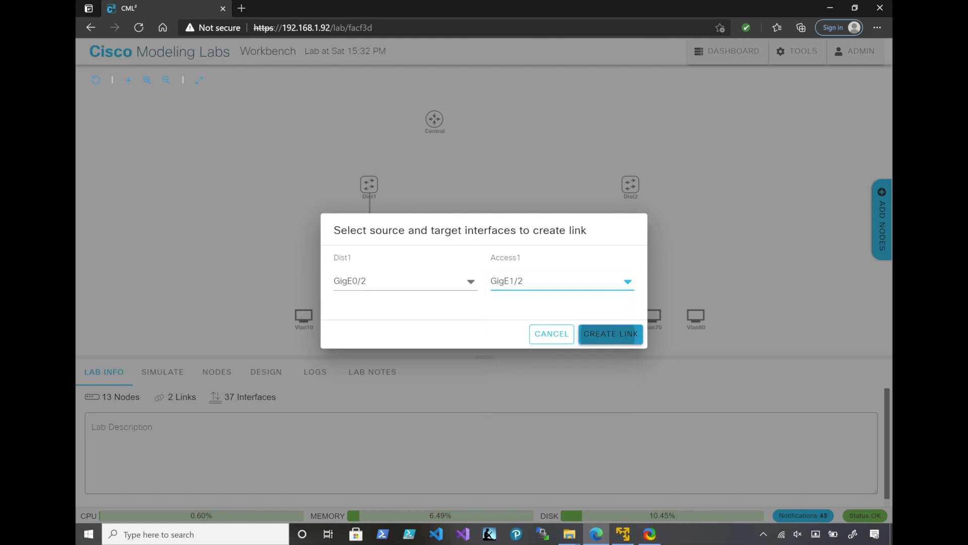
pyautogui.click(609, 334)
# Create a fourth link between the two switches, from Dist1 GigE0/3 to Access1 GigE1/3
pyautogui.moveTo(369, 184)
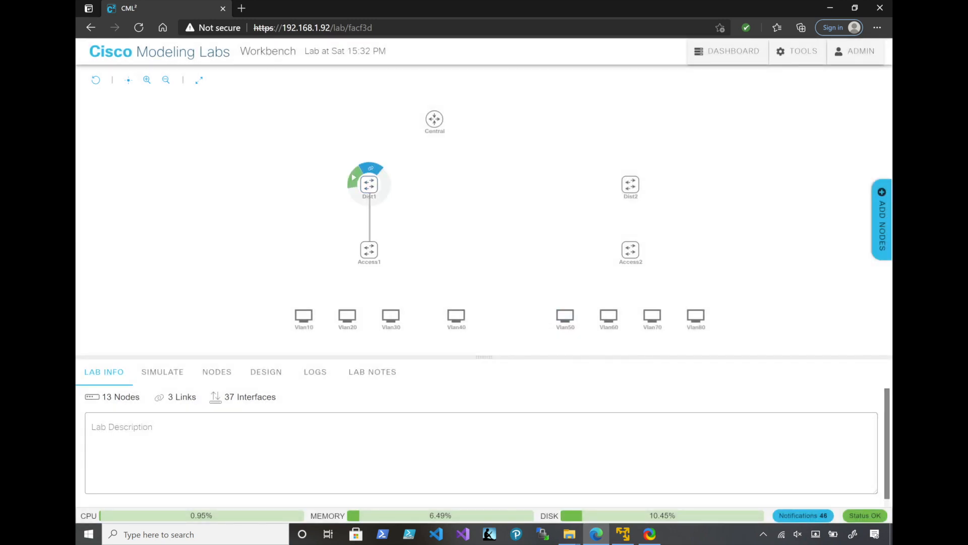
pyautogui.moveTo(369, 184)
pyautogui.mouseDown()
pyautogui.moveTo(391, 210)
pyautogui.moveTo(380, 182)
pyautogui.moveTo(369, 185)
pyautogui.mouseUp()
pyautogui.click(371, 168)
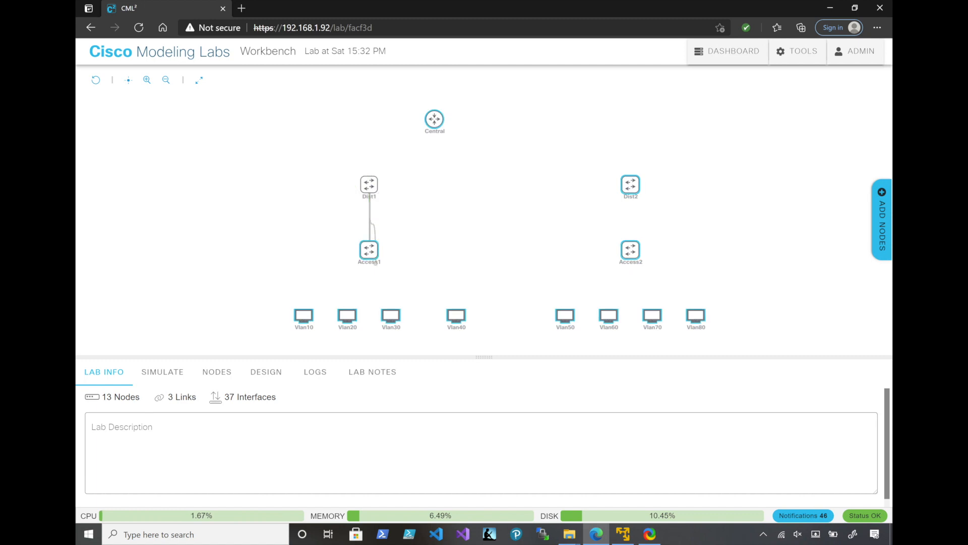
pyautogui.click(369, 250)
pyautogui.click(559, 281)
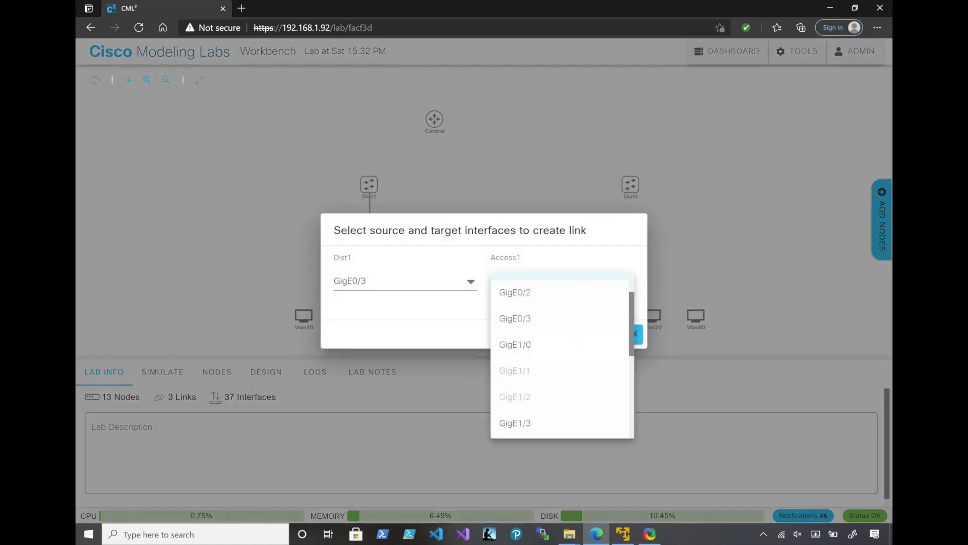
pyautogui.click(514, 422)
pyautogui.click(403, 280)
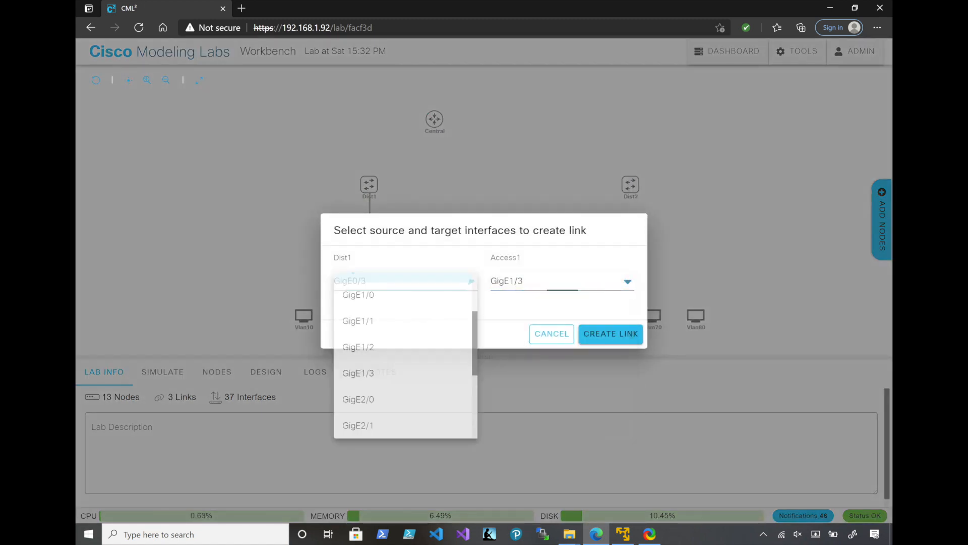
pyautogui.click(413, 277)
pyautogui.click(611, 334)
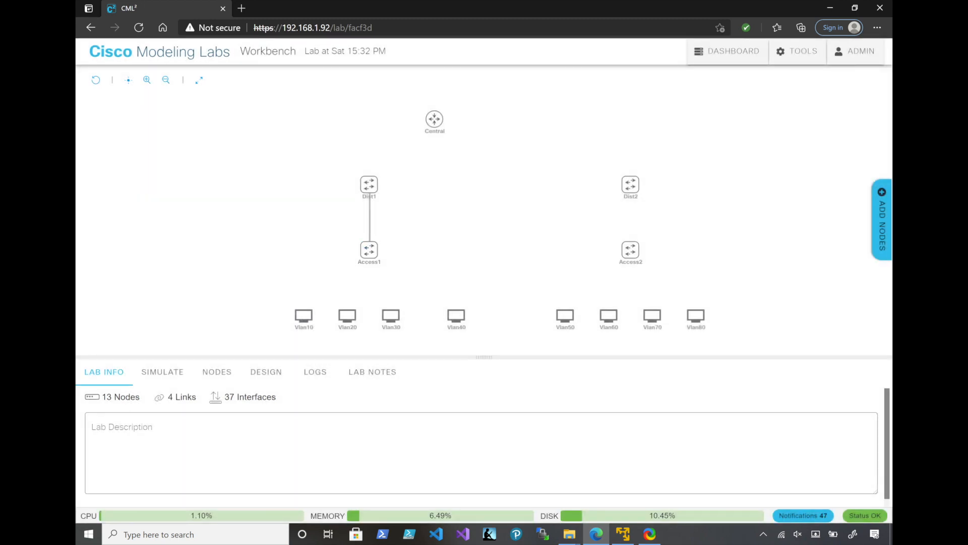
# Create a link from Dist1 GigE3/1 to Central GigE0/1
pyautogui.moveTo(377, 171); pyautogui.dragTo(433, 120)
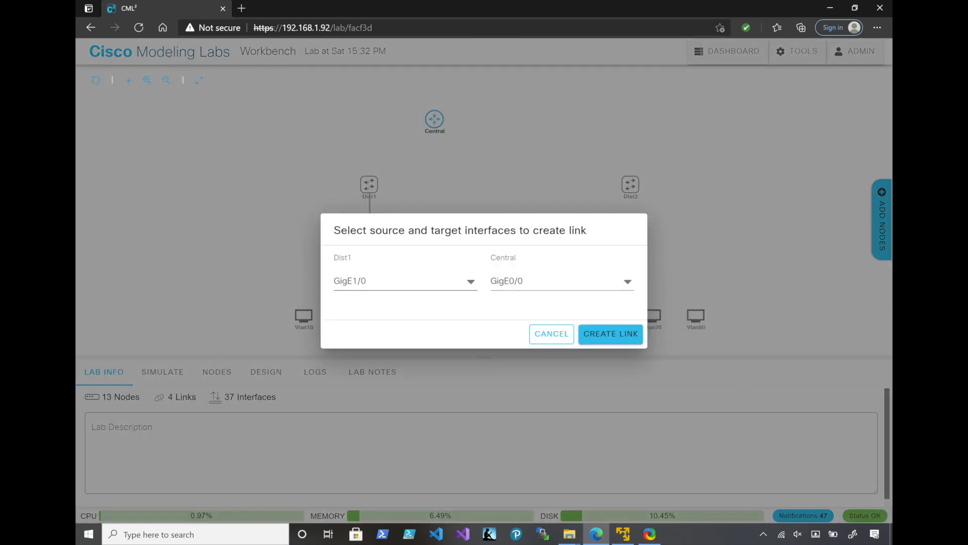
pyautogui.click(403, 281)
pyautogui.scroll(-3, 404, 378)
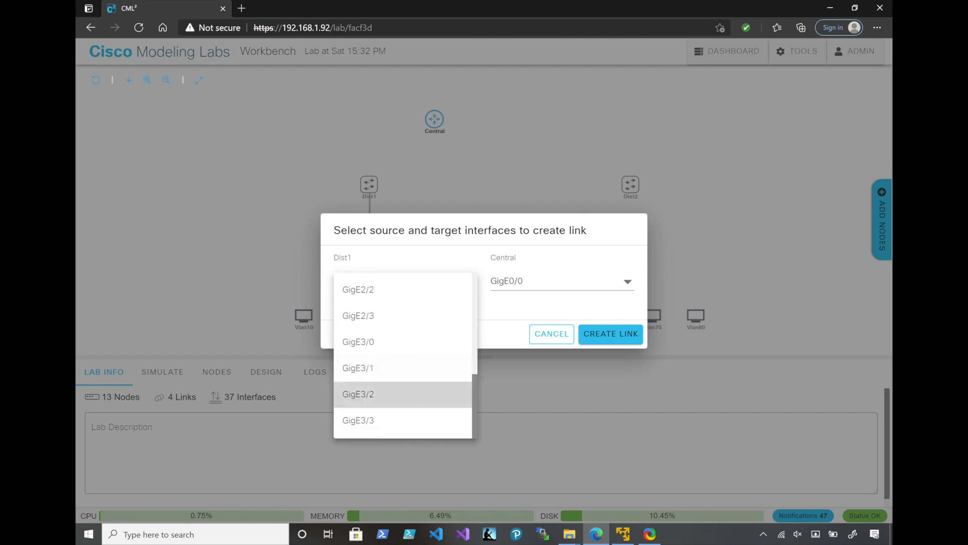
pyautogui.click(383, 368)
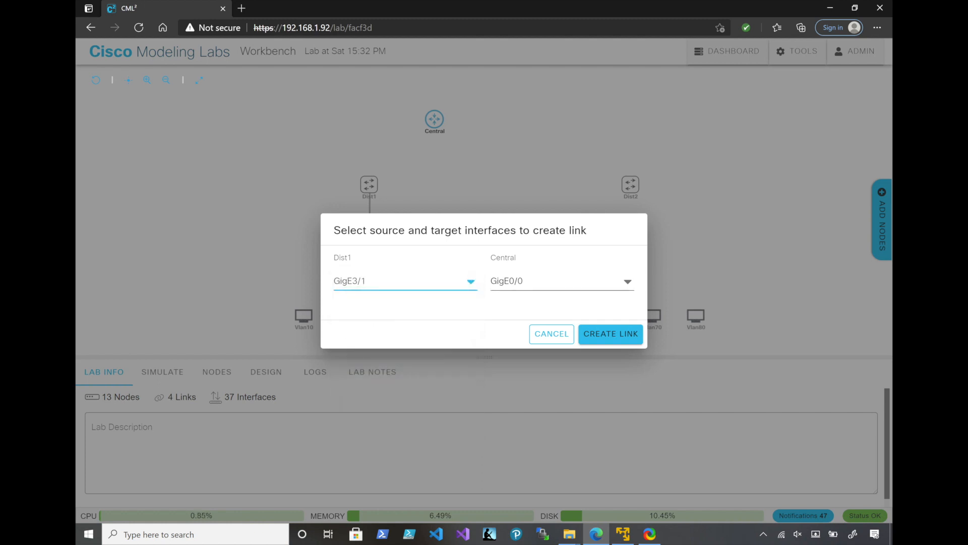
pyautogui.click(559, 281)
pyautogui.scroll(2, 559, 343)
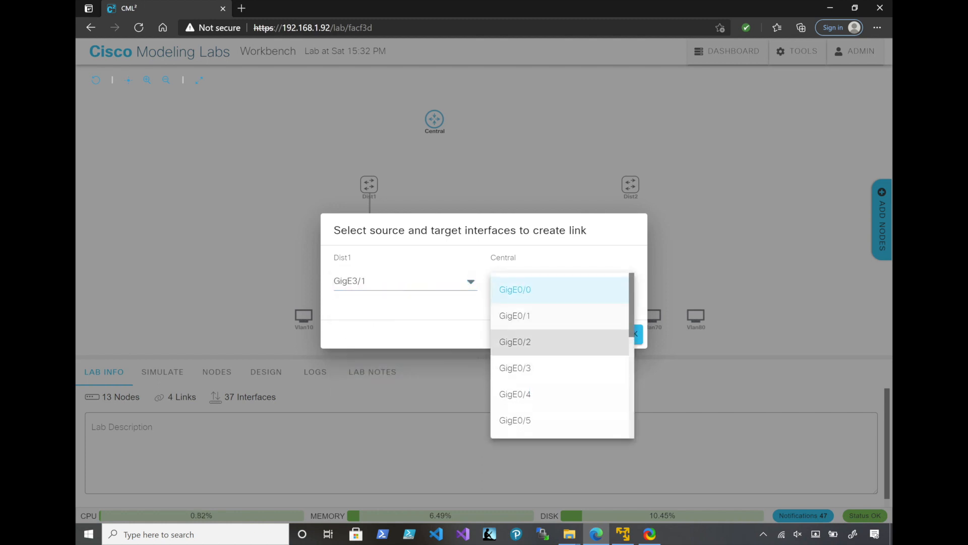
pyautogui.click(515, 315)
pyautogui.click(610, 333)
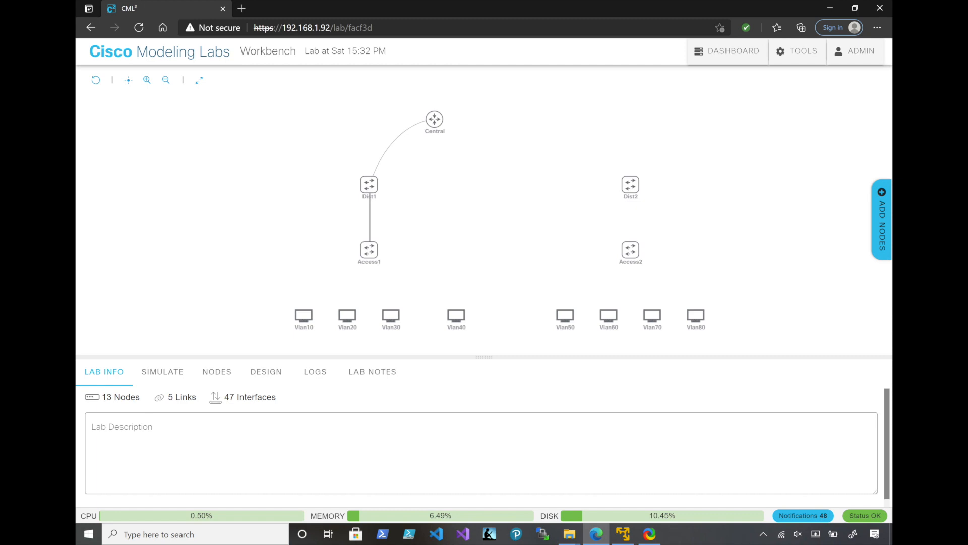
# Create a link between the two distribution switches, from Dist1 GigE1/0 to Dist2 GigE0/1
pyautogui.moveTo(369, 184)
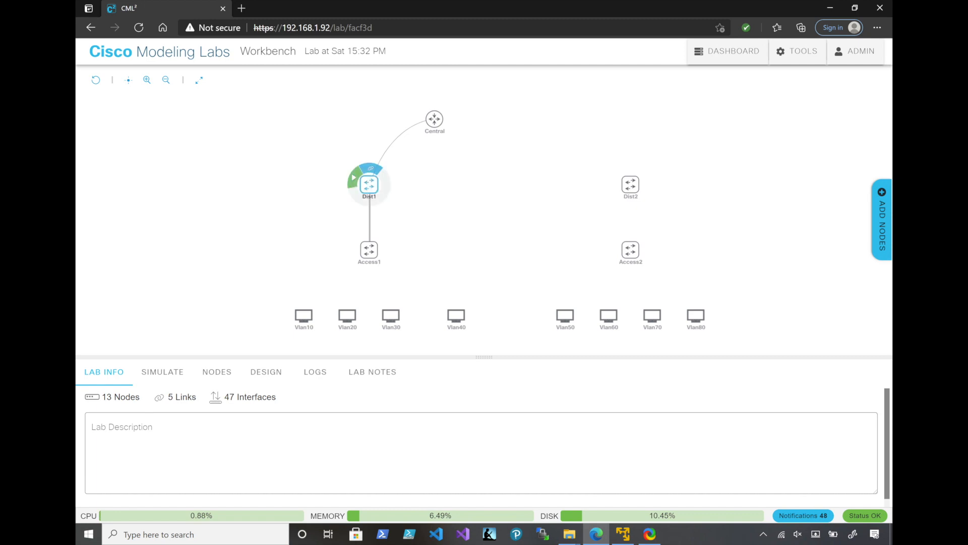
pyautogui.moveTo(375, 168); pyautogui.dragTo(630, 184)
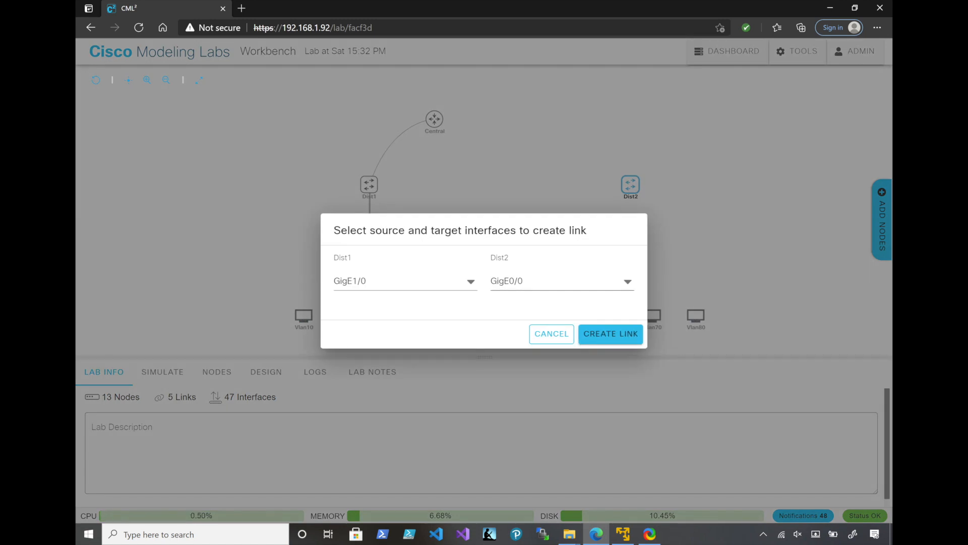
pyautogui.click(562, 282)
pyautogui.click(552, 315)
pyautogui.click(610, 334)
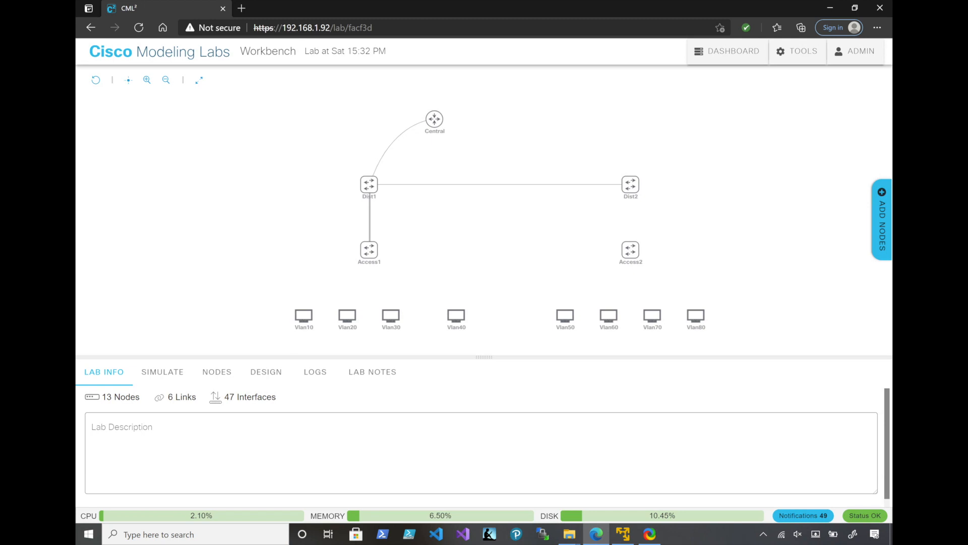
# Create a second link between the distribution switches, from Dist1 GigE1/1 to Dist2 GigE0/2
pyautogui.moveTo(370, 183)
pyautogui.moveTo(375, 168); pyautogui.dragTo(630, 185)
pyautogui.click(560, 281)
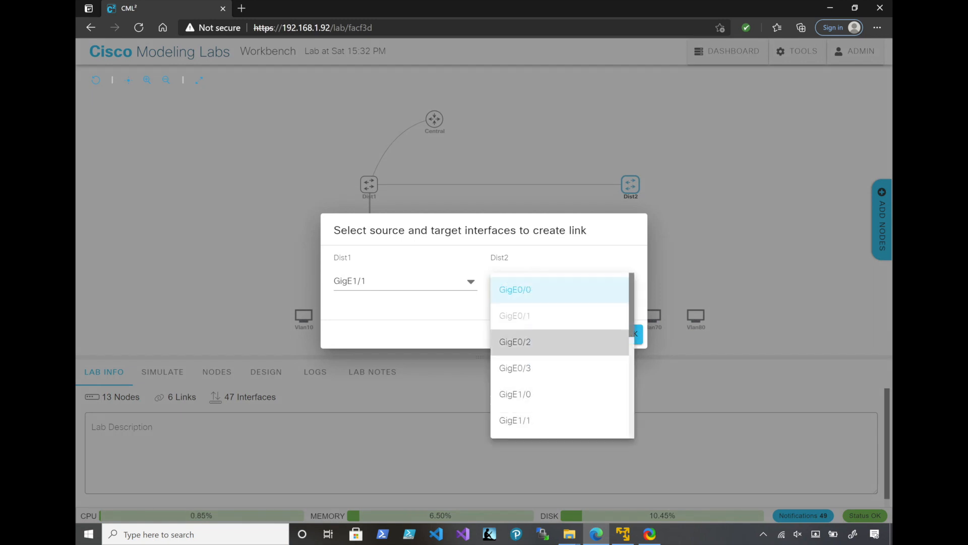
pyautogui.click(515, 341)
pyautogui.click(611, 333)
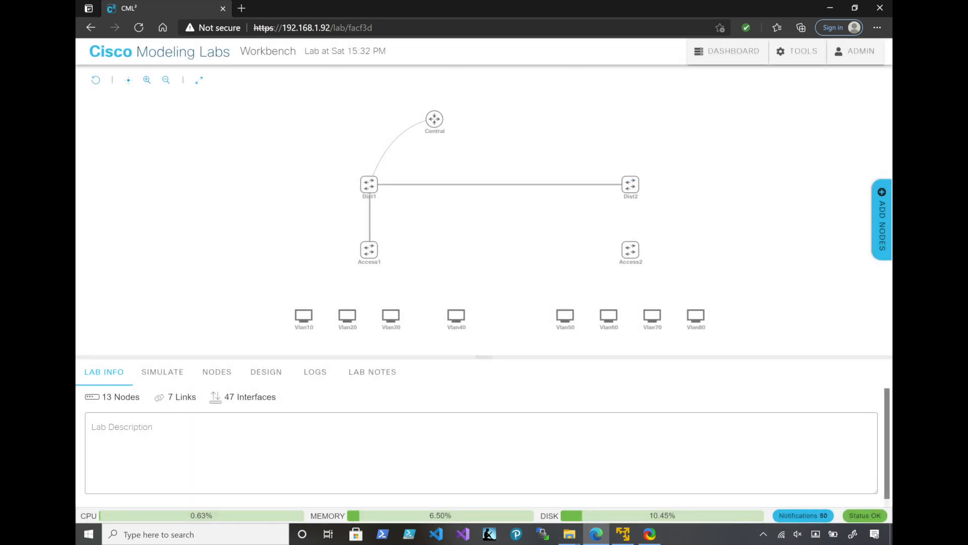
# Create a third link between the distribution switches, from Dist1 GigE1/2 to Dist2 GigE0/3
pyautogui.moveTo(623, 183); pyautogui.dragTo(630, 185)
pyautogui.click(559, 280)
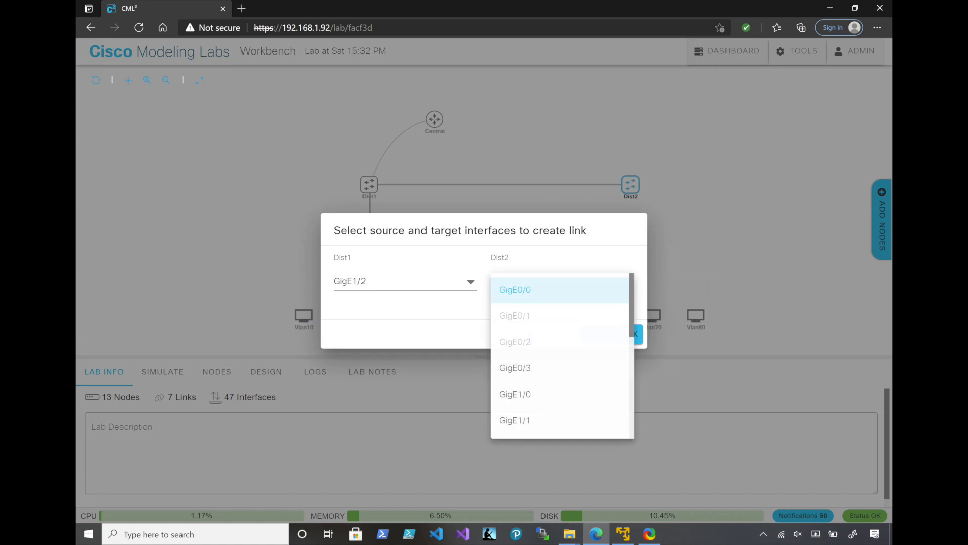
pyautogui.scroll(-4, 560, 368)
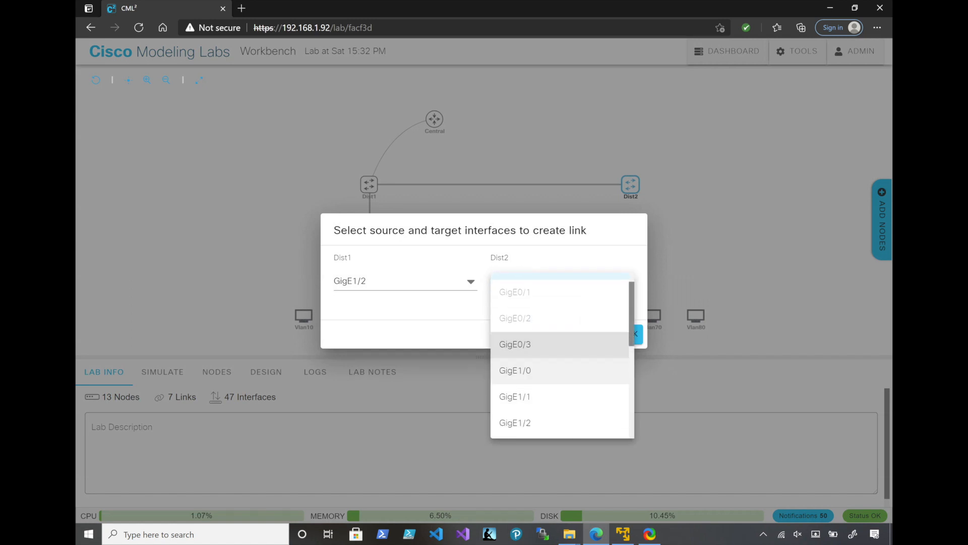
pyautogui.scroll(-1, 559, 368)
pyautogui.scroll(4, 559, 369)
pyautogui.click(515, 343)
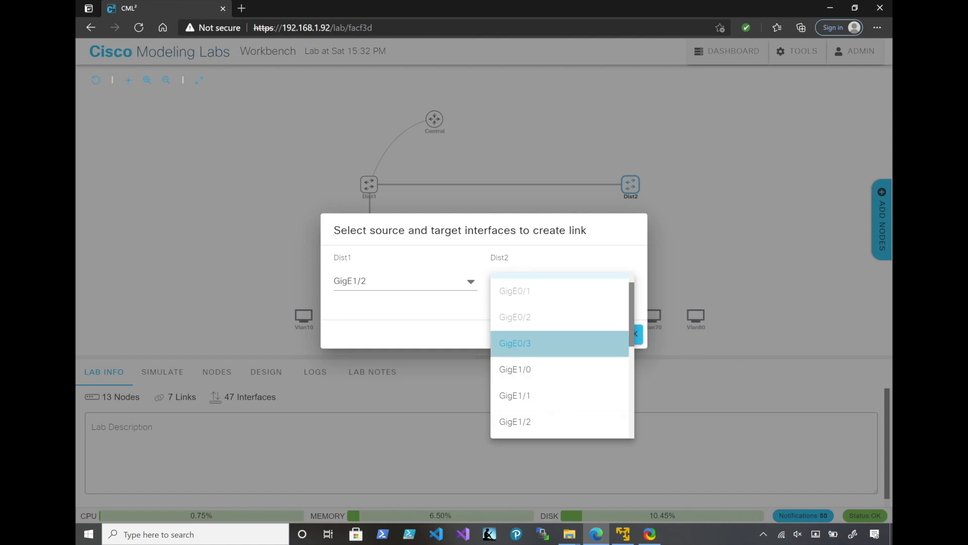
pyautogui.click(611, 333)
# Create a fourth link between the distribution switches, from Dist1 GigE1/3 to a free interface on Dist2
pyautogui.moveTo(369, 184)
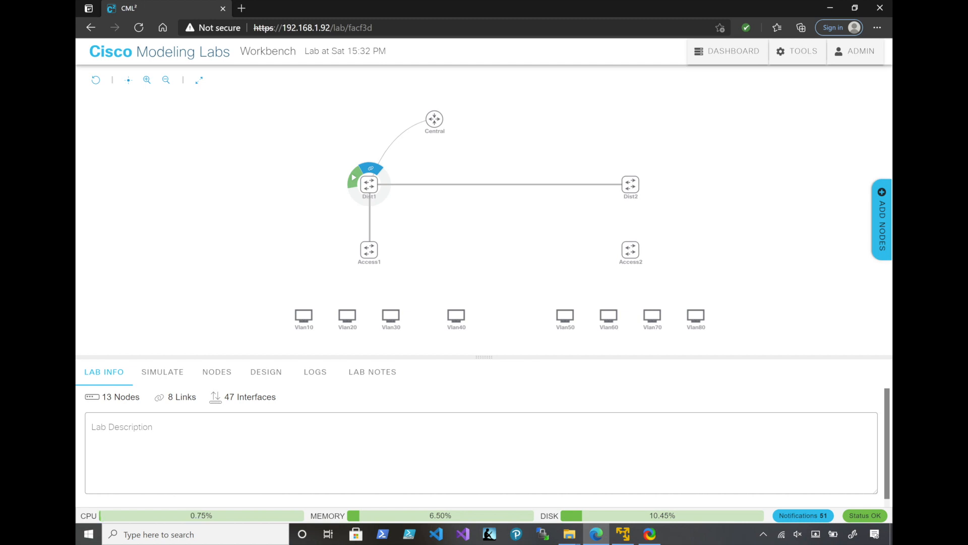
pyautogui.click(370, 168)
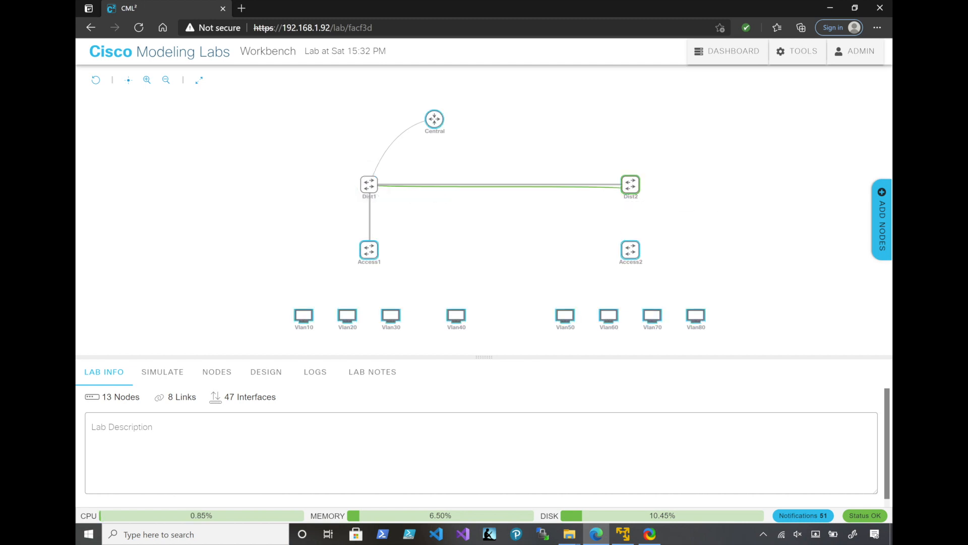
pyautogui.click(630, 185)
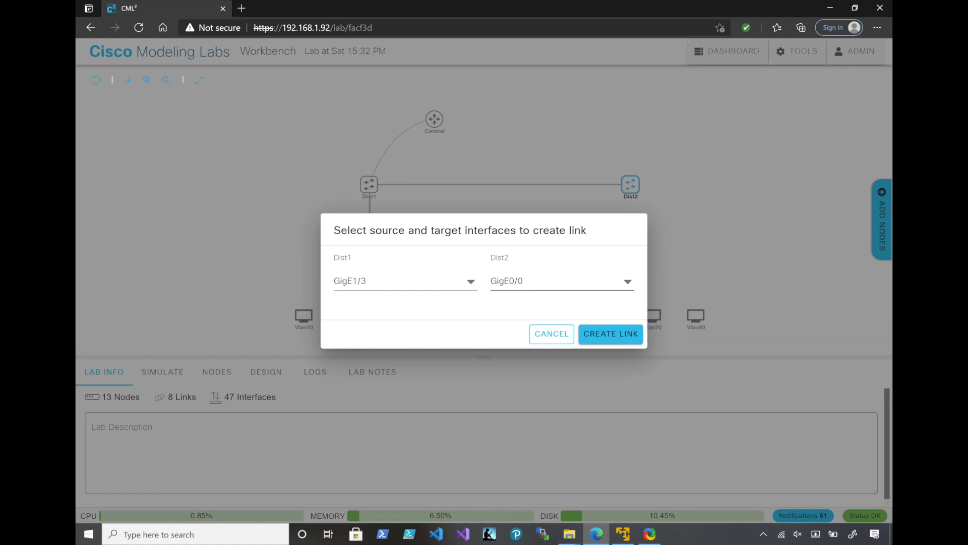
pyautogui.click(562, 281)
pyautogui.scroll(-1, 561, 321)
pyautogui.click(554, 295)
pyautogui.click(610, 333)
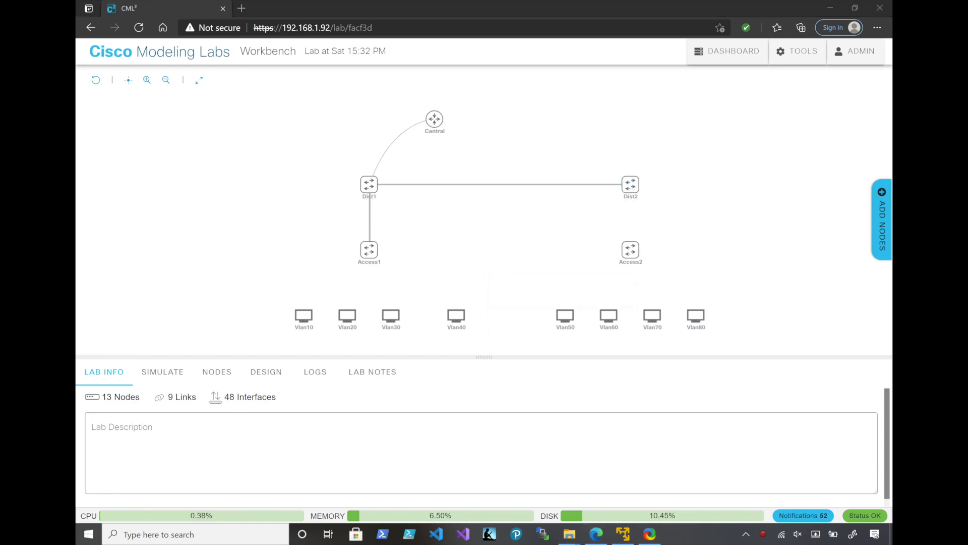
# Create a link from Dist2 GigE0/0 to Access2 GigE0/0
pyautogui.moveTo(630, 183)
pyautogui.moveTo(632, 168); pyautogui.dragTo(631, 250)
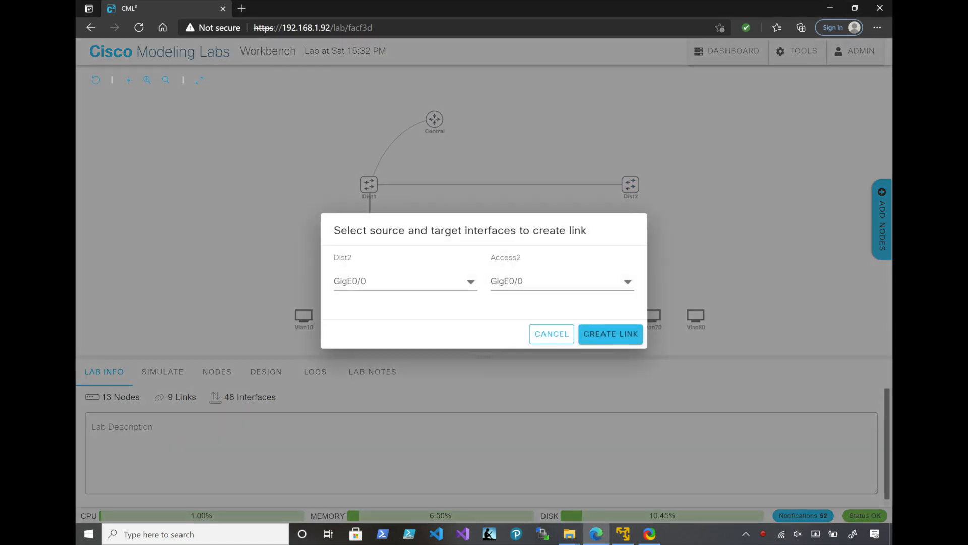
pyautogui.click(610, 333)
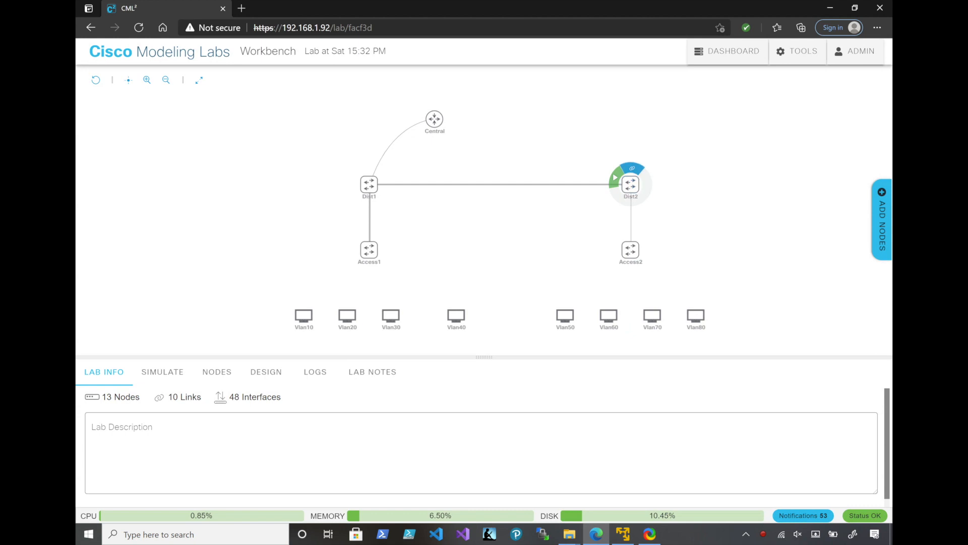
# Link Access1 to eth0 of two desktops: GigE0/1 to Vlan10 and GigE0/2 to Vlan20
pyautogui.moveTo(370, 250)
pyautogui.moveTo(371, 234); pyautogui.dragTo(372, 241)
pyautogui.moveTo(345, 286); pyautogui.dragTo(304, 315)
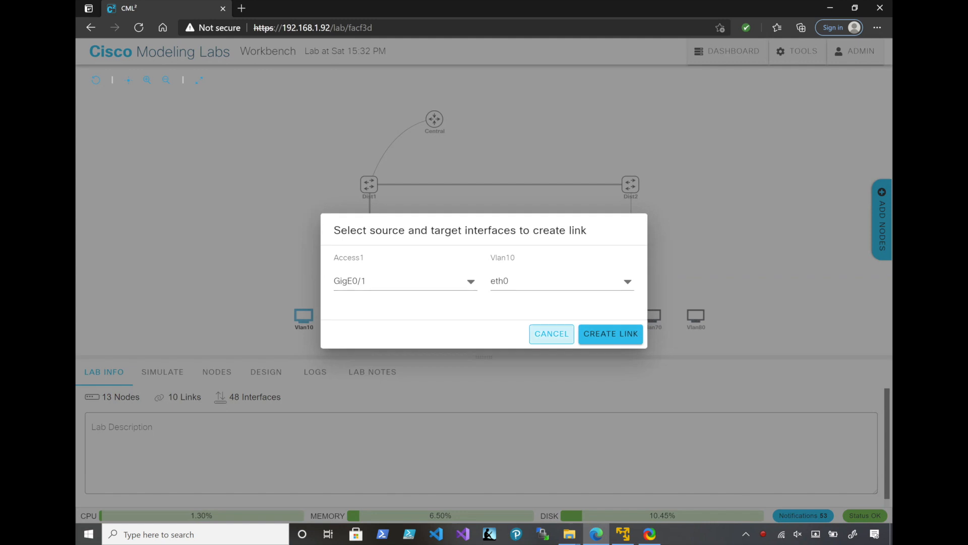
pyautogui.click(611, 334)
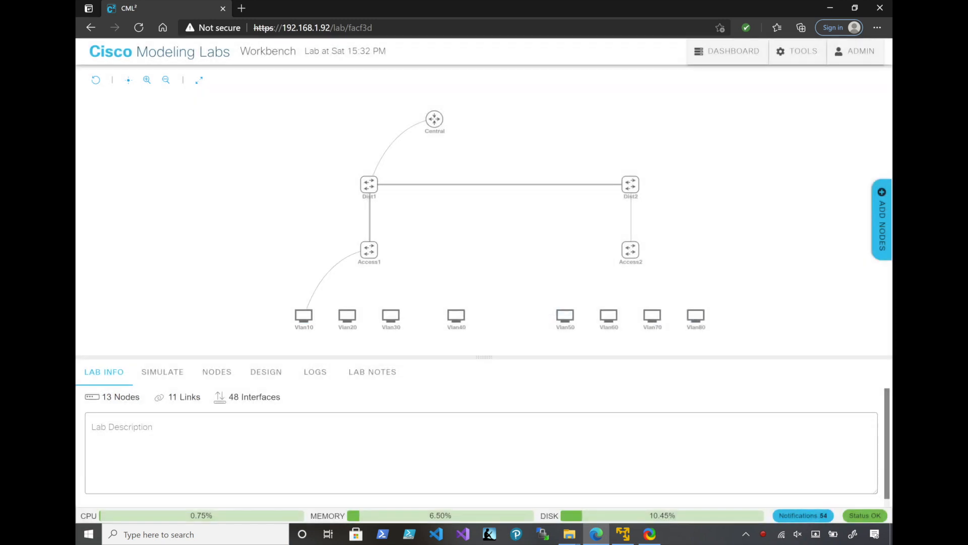
pyautogui.moveTo(371, 232); pyautogui.dragTo(347, 314)
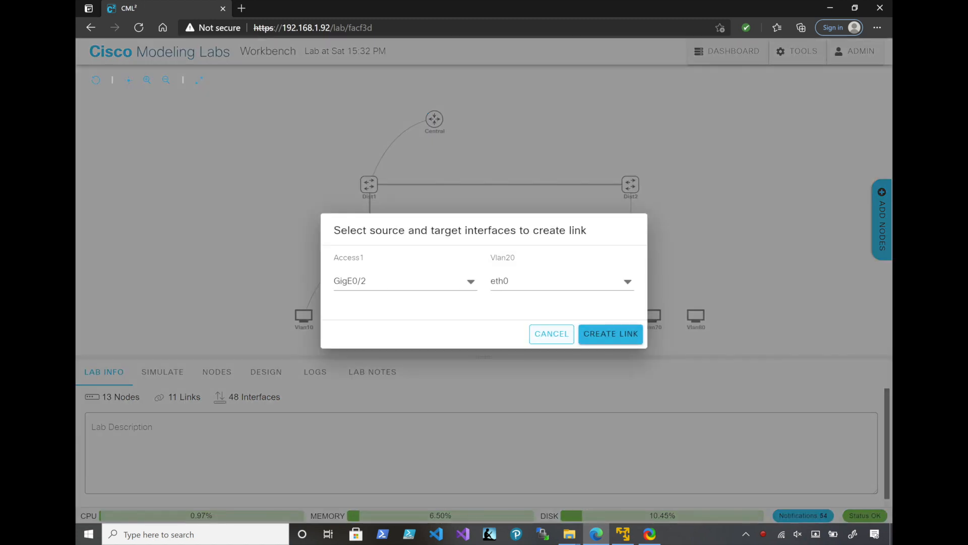
pyautogui.click(602, 333)
# Link Access1 to the Vlan30 desktop on the next offered interface and to Vlan40 eth0 from GigE1/0
pyautogui.click(369, 249)
pyautogui.moveTo(370, 233); pyautogui.dragTo(391, 314)
pyautogui.click(607, 332)
pyautogui.click(369, 250)
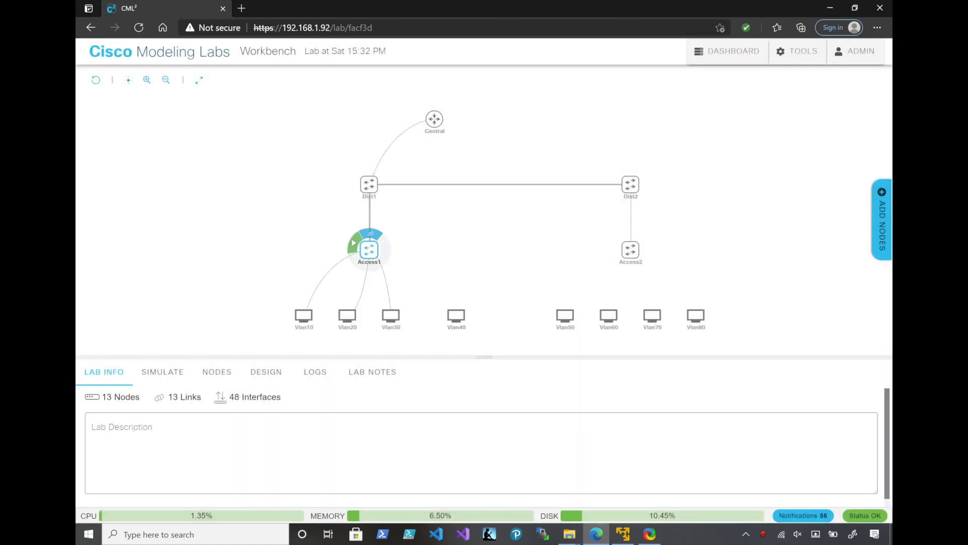
pyautogui.moveTo(372, 233); pyautogui.dragTo(456, 314)
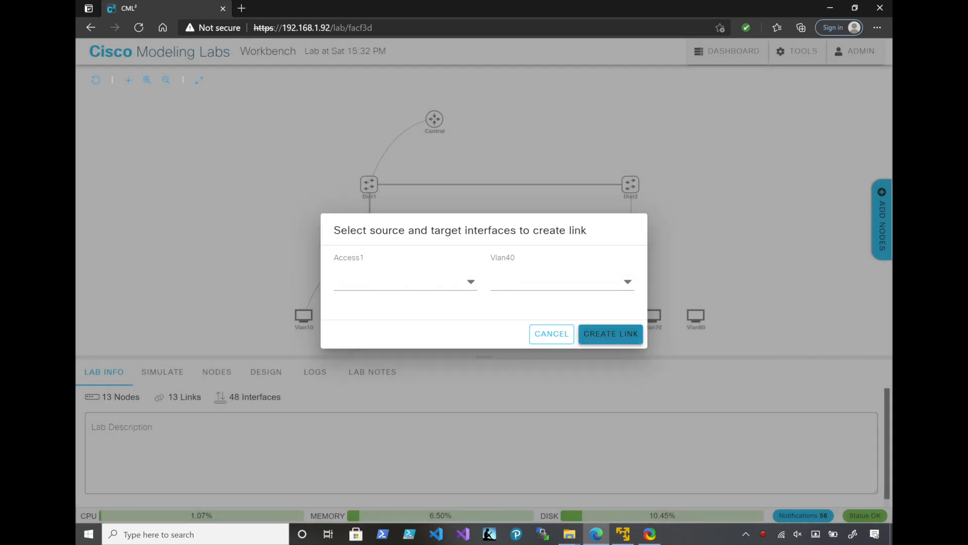
pyautogui.click(611, 333)
# Link Access2 GigE0/1 to Vlan50 eth0, and link Access2 to the Vlan60 desktop on the next offered interface
pyautogui.click(630, 250)
pyautogui.moveTo(633, 233); pyautogui.dragTo(567, 317)
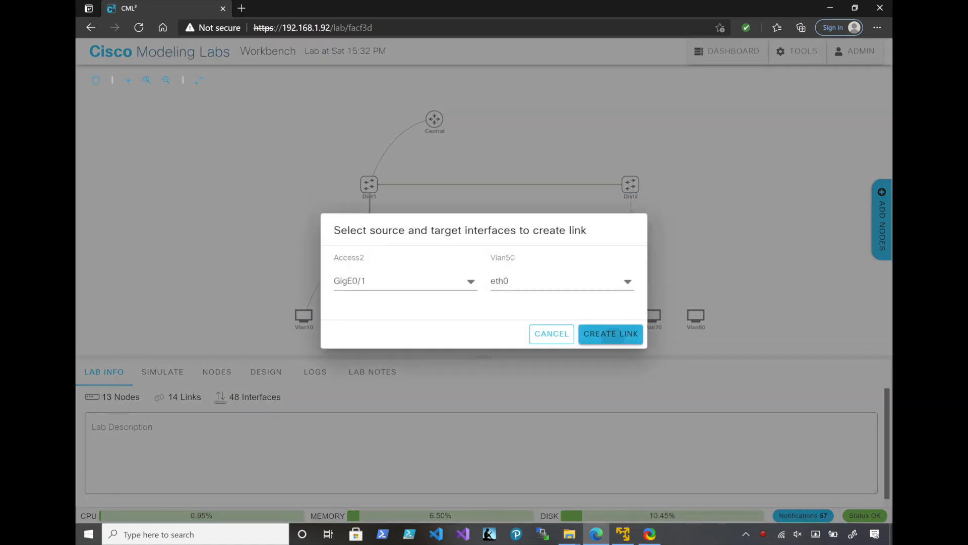
pyautogui.click(608, 332)
pyautogui.moveTo(631, 249)
pyautogui.moveTo(632, 233); pyautogui.dragTo(608, 316)
pyautogui.click(610, 333)
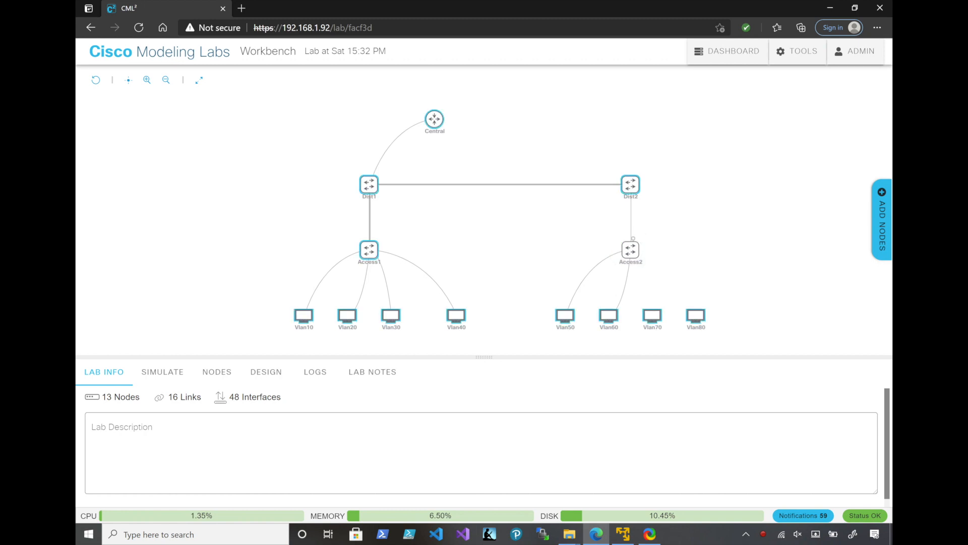
# Link Access2 to eth0 of the last two desktops: GigE0/3 to Vlan70 and GigE1/0 to Vlan80
pyautogui.moveTo(632, 303); pyautogui.dragTo(652, 315)
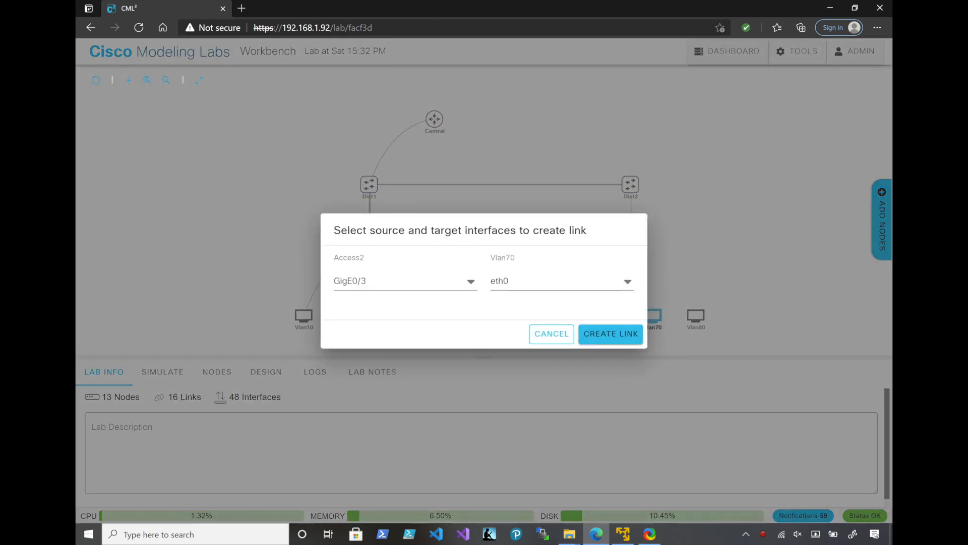
pyautogui.click(610, 333)
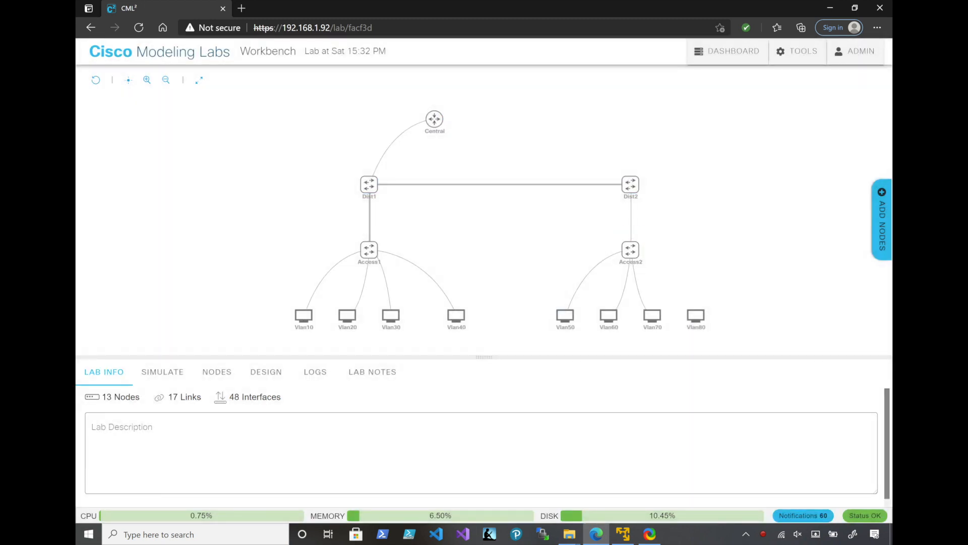
pyautogui.moveTo(632, 233); pyautogui.dragTo(696, 315)
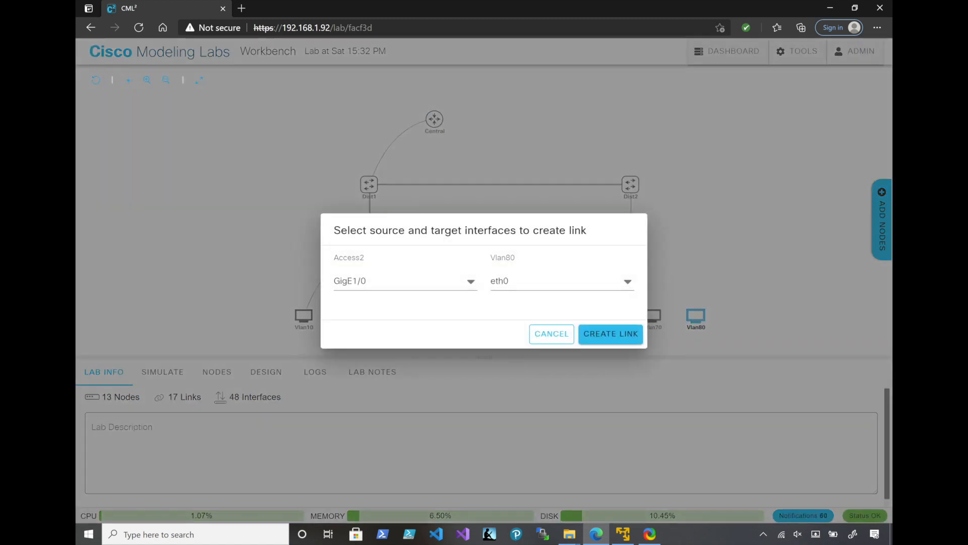
pyautogui.click(610, 333)
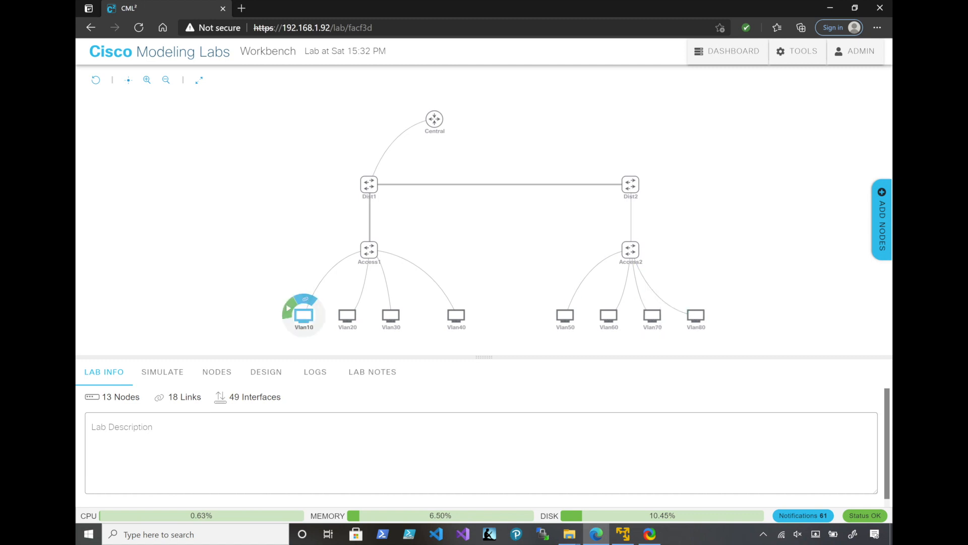
# Open the existing reference lab "Lab at Tue 15_10 PM.yaml.yaml" from the dashboard and select its Vlan10 desktop
pyautogui.click(304, 316)
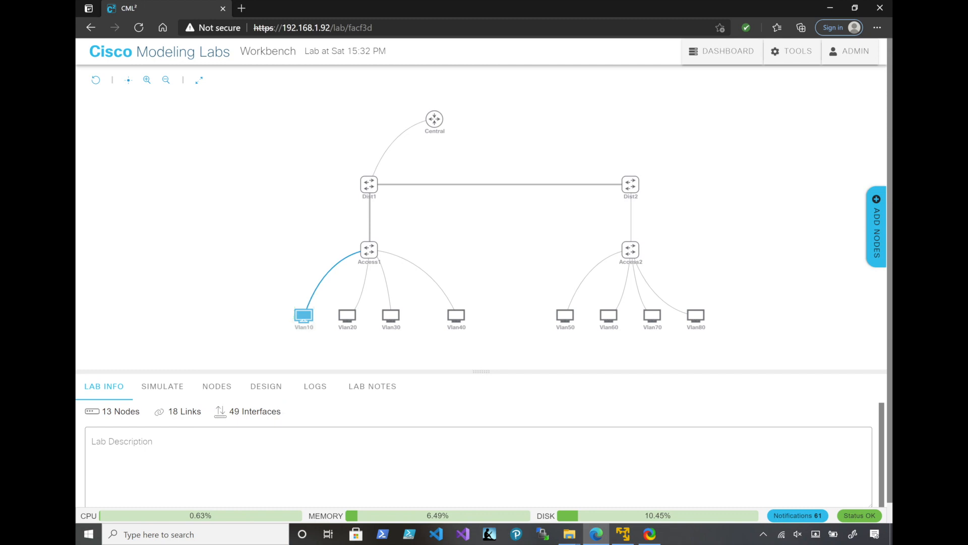
pyautogui.click(722, 51)
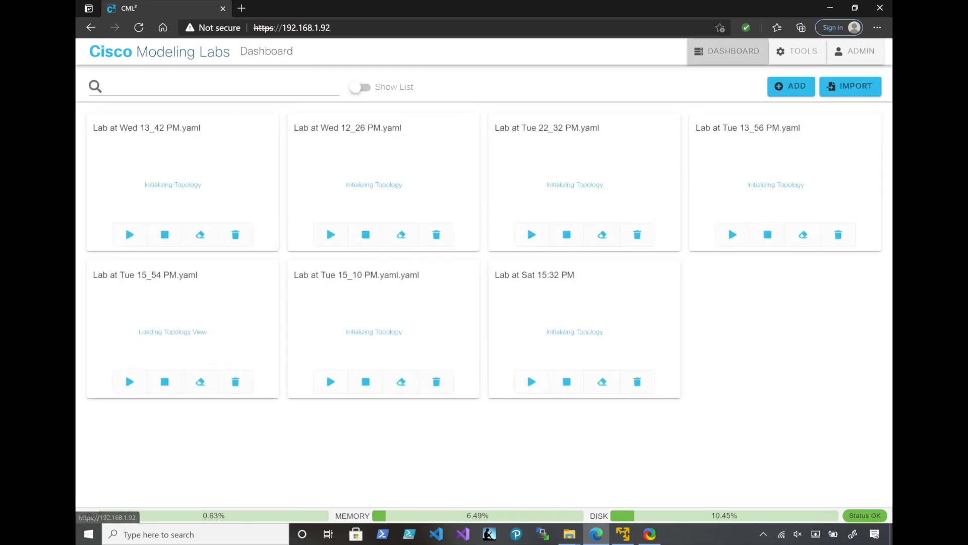
pyautogui.click(383, 327)
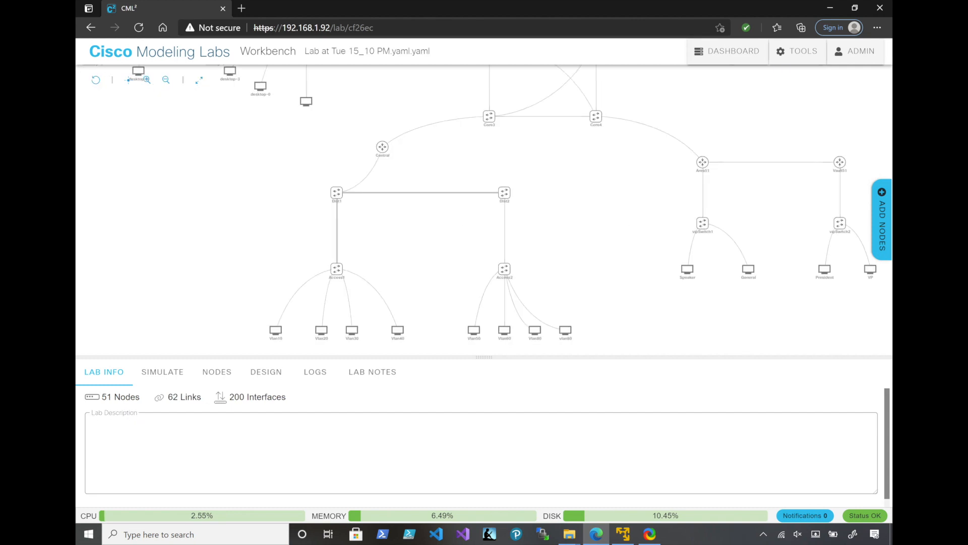
pyautogui.click(321, 331)
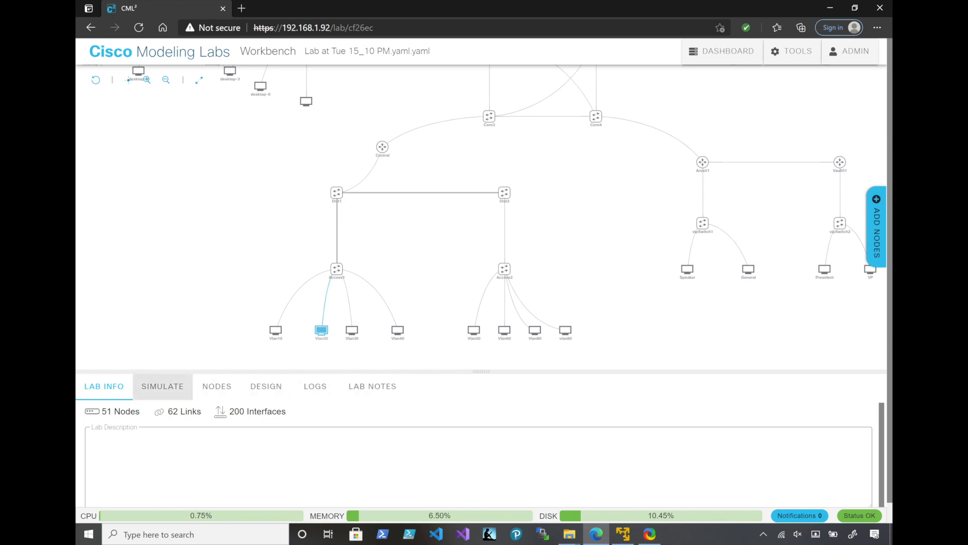
pyautogui.click(275, 330)
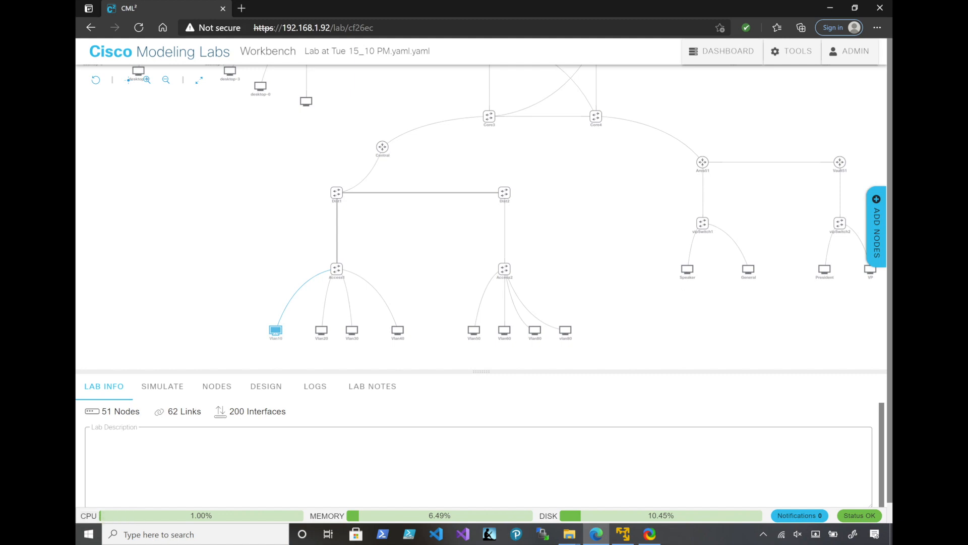
# Reload the reference lab, open its Vlan10 desktop configuration, and copy the two eth0 address and default route lines
pyautogui.press('F5')
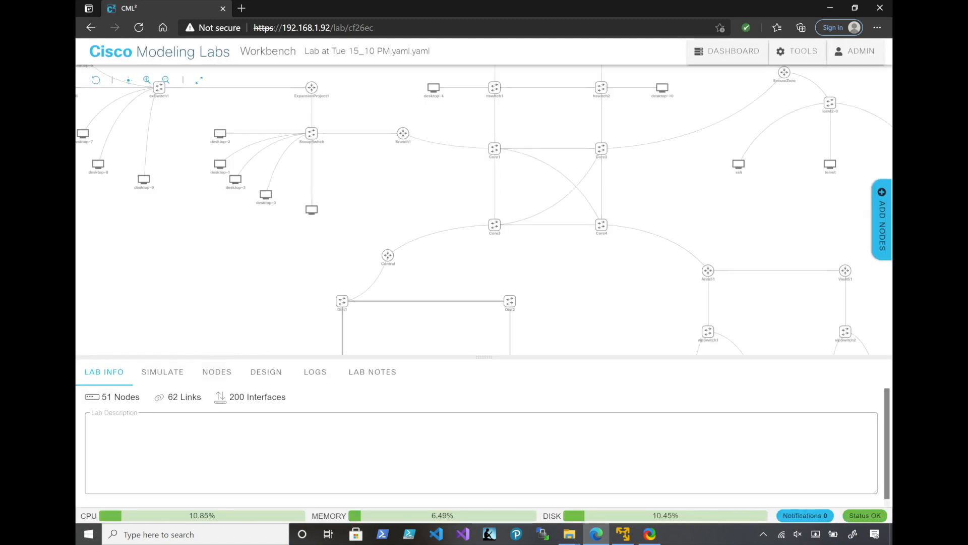
pyautogui.moveTo(322, 323); pyautogui.dragTo(341, 183)
pyautogui.moveTo(353, 227); pyautogui.dragTo(298, 259)
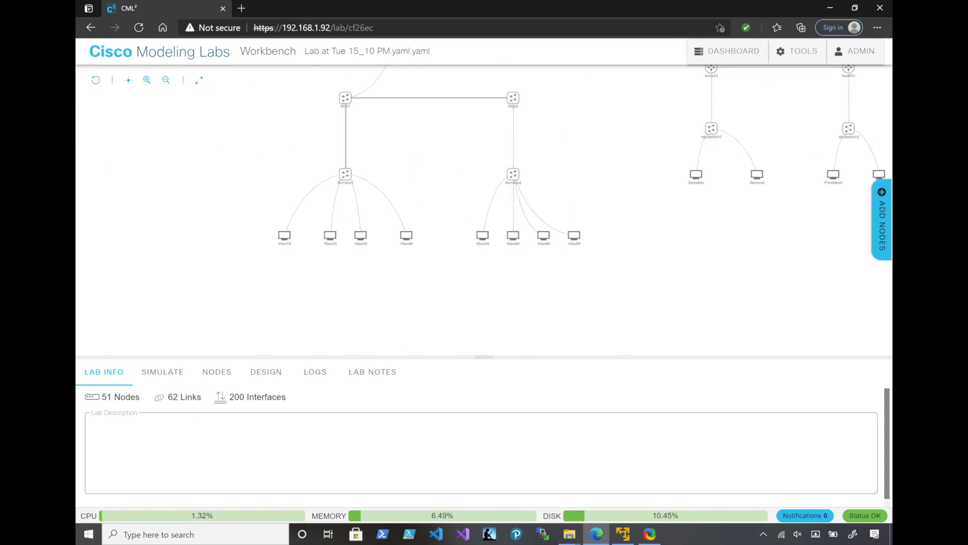
pyautogui.click(284, 235)
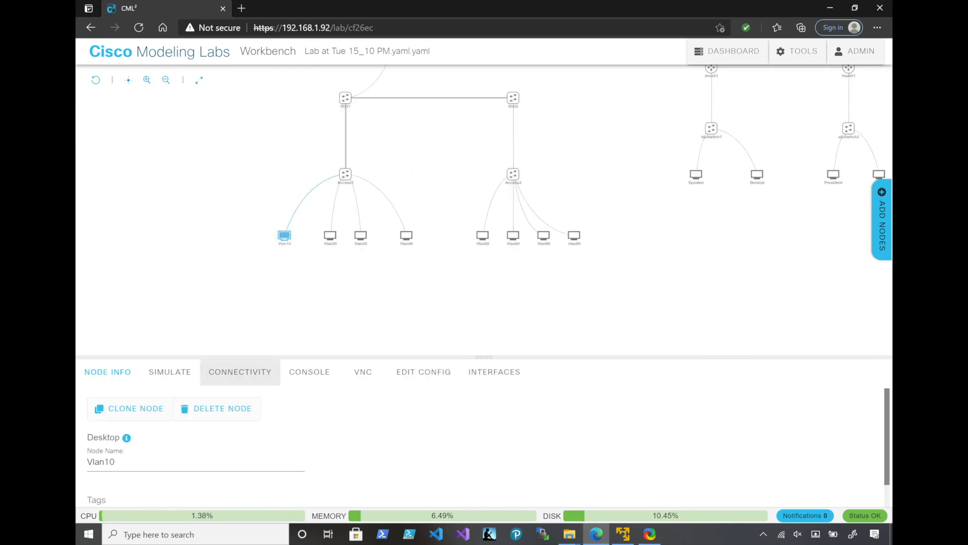
pyautogui.click(423, 372)
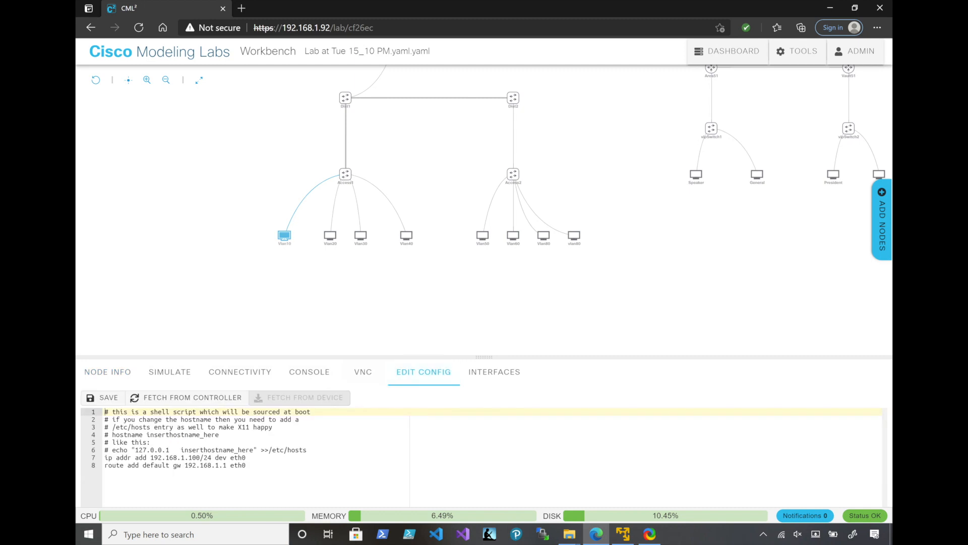
pyautogui.moveTo(249, 466)
pyautogui.mouseDown()
pyautogui.moveTo(105, 442)
pyautogui.moveTo(105, 458)
pyautogui.moveTo(247, 465)
pyautogui.mouseUp()
pyautogui.hotkey('ctrl', 'c')
# Open "Lab at Sat 15:32 PM" and append the copied 192.168.1.100/24 address and 192.168.1.1 gateway lines to Vlan10's configuration
pyautogui.click(727, 51)
pyautogui.click(585, 322)
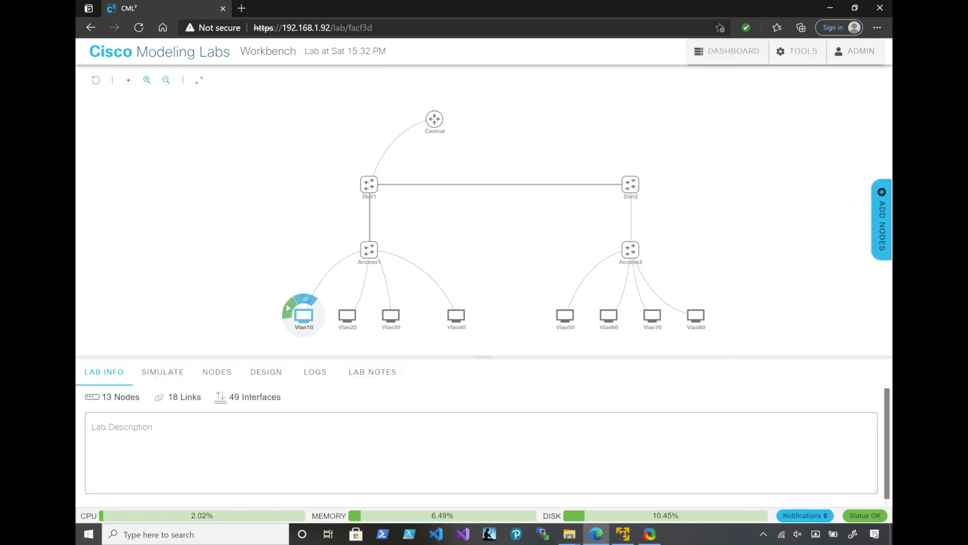
pyautogui.click(304, 315)
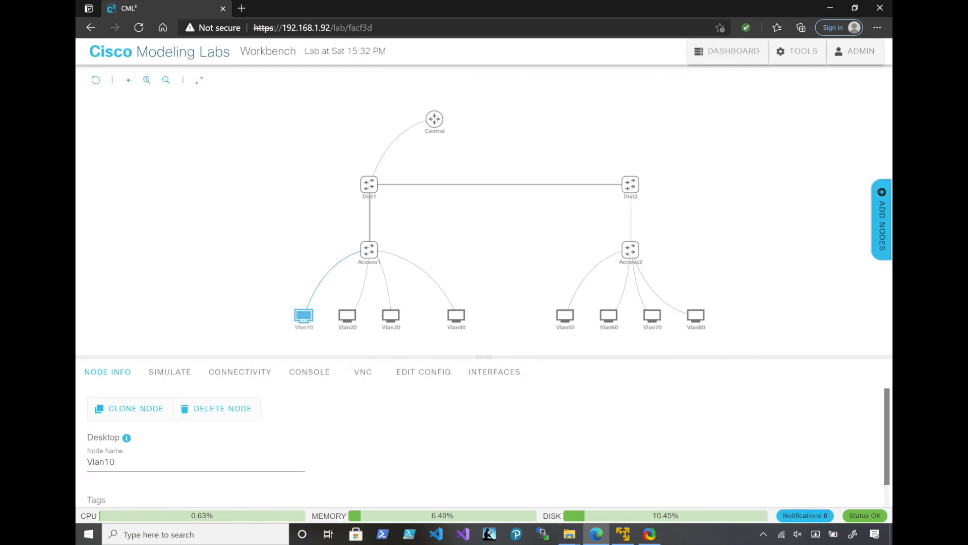
pyautogui.click(424, 372)
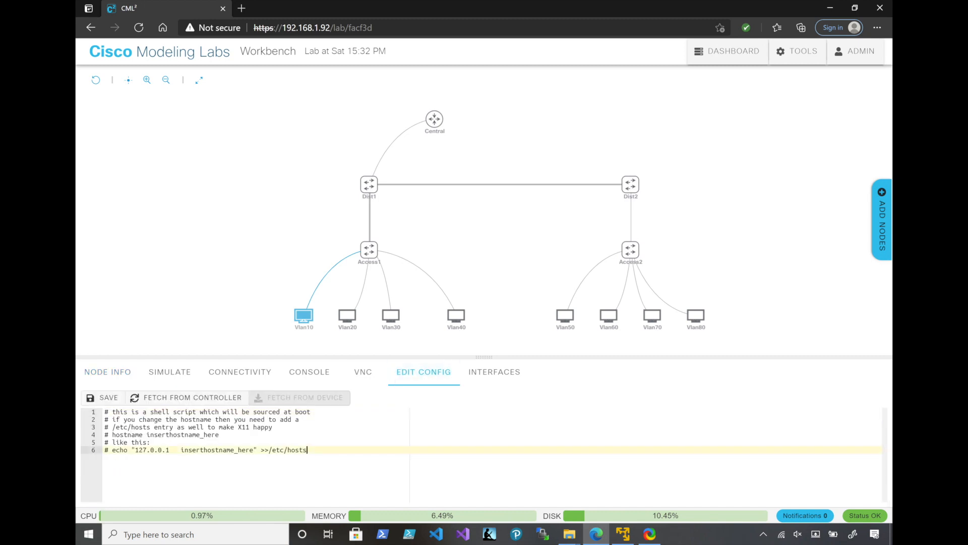
pyautogui.press('Return')
pyautogui.hotkey('ctrl', 'v')
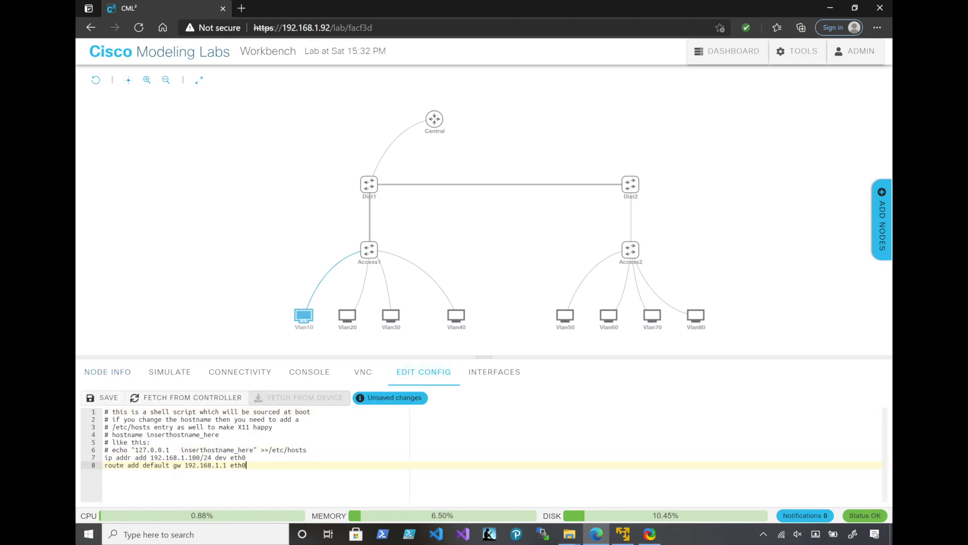
# Append the copied address and route lines to Vlan20's configuration and set its default gateway to 192.168.2.1
pyautogui.moveTo(346, 315)
pyautogui.click(347, 315)
pyautogui.click(308, 449)
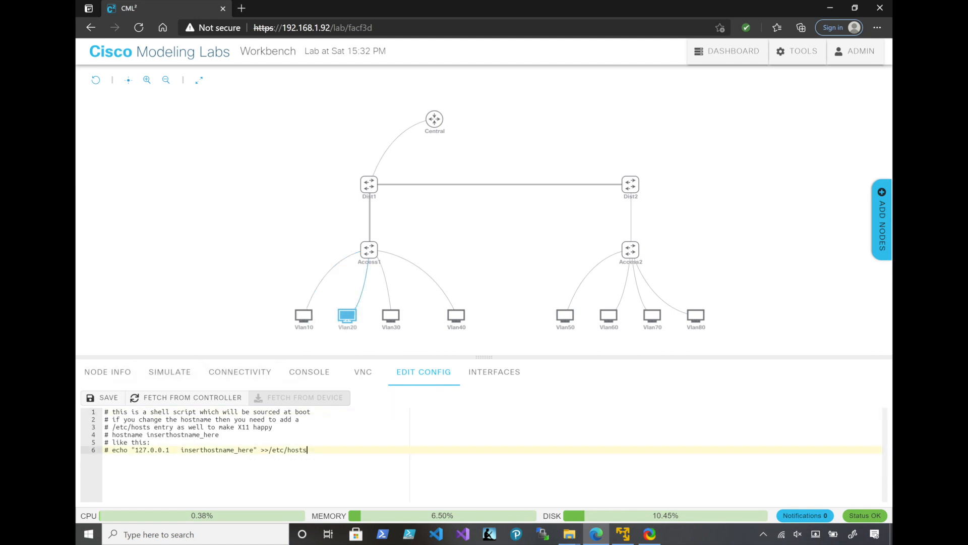
pyautogui.hotkey('ctrl', 'v')
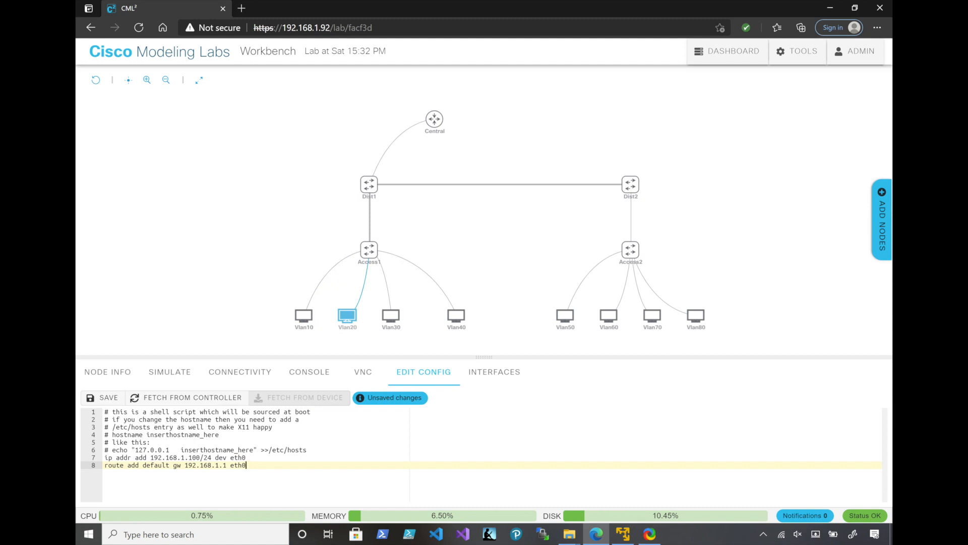
pyautogui.click(223, 465)
pyautogui.press('BackSpace')
pyautogui.write('2')
# Set Vlan20's eth0 address to 192.168.2.100/24, and save the configurations of Vlan20 and Vlan10
pyautogui.click(185, 458)
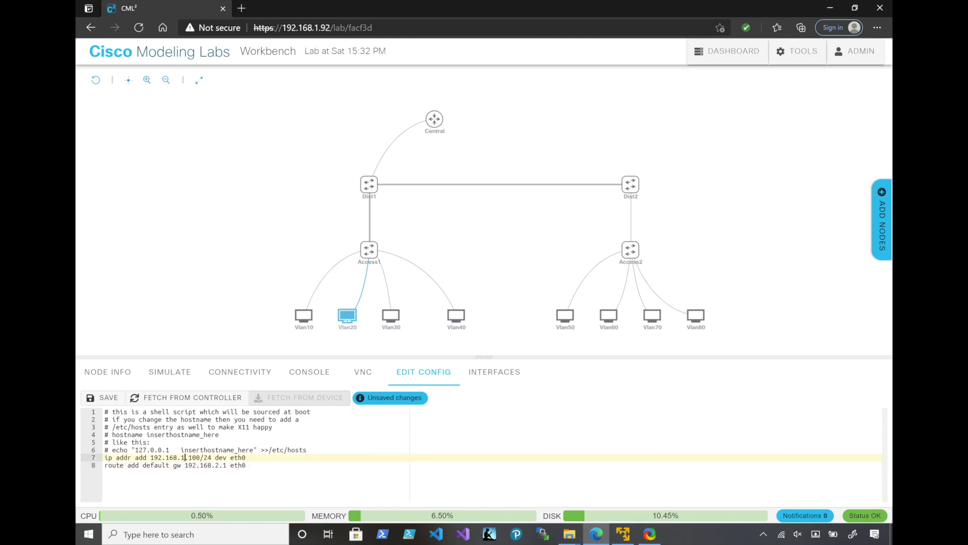
pyautogui.press('BackSpace')
pyautogui.write('2')
pyautogui.click(102, 397)
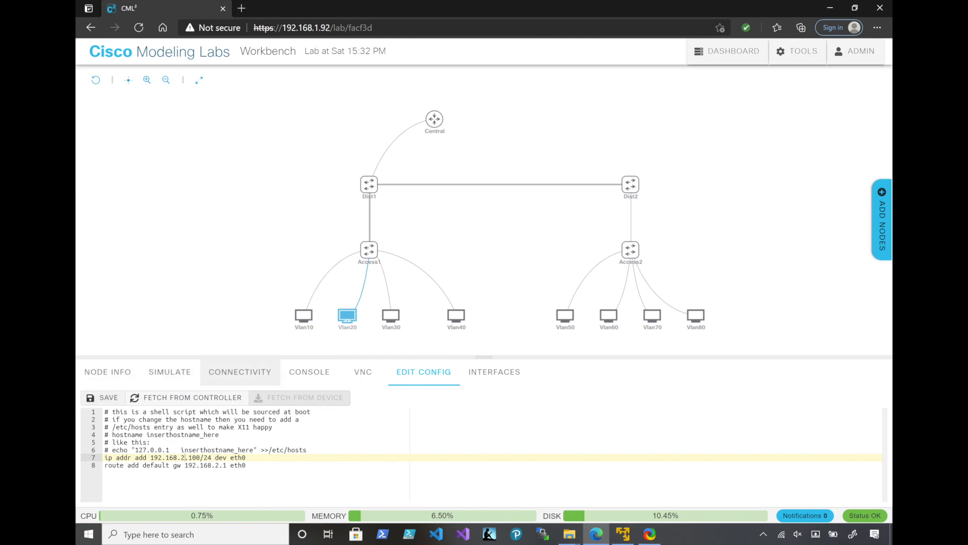
pyautogui.click(304, 317)
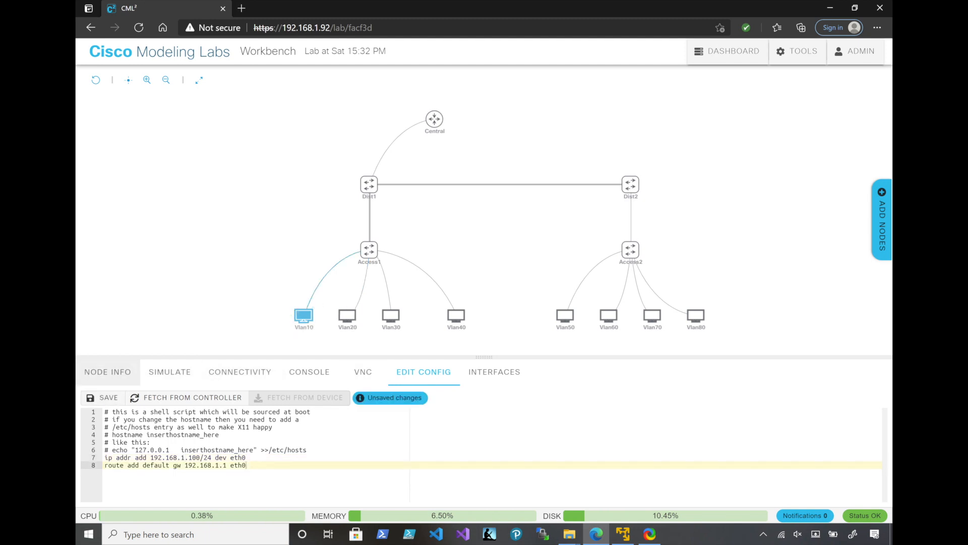
pyautogui.click(102, 397)
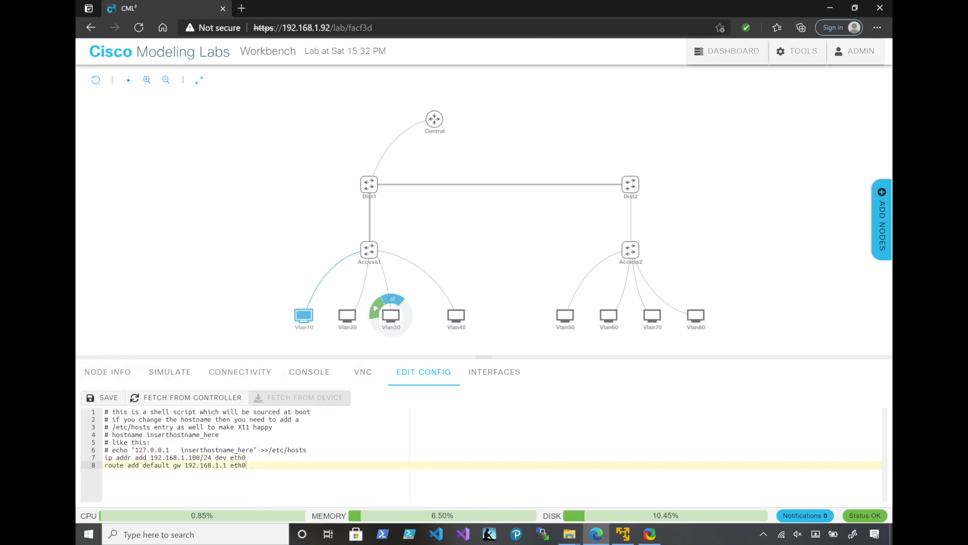
# Append the copied lines to Vlan30's configuration, using eth0 address 192.168.3.100/24 and default gateway 192.168.3.1
pyautogui.click(391, 315)
pyautogui.write('ip addr add 192.168.1.100/24 dev eth0 route add default gw 192.168.1.1 eth0')
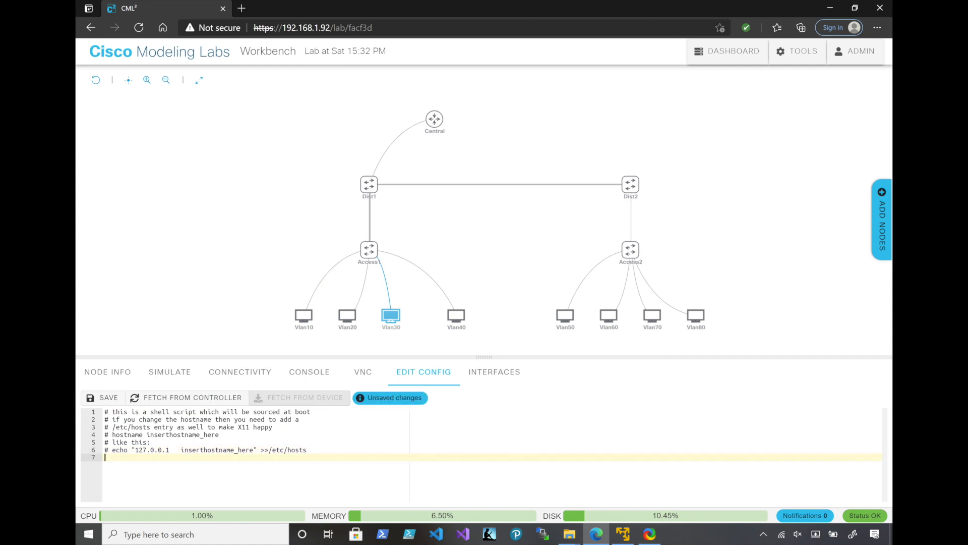
pyautogui.click(182, 457)
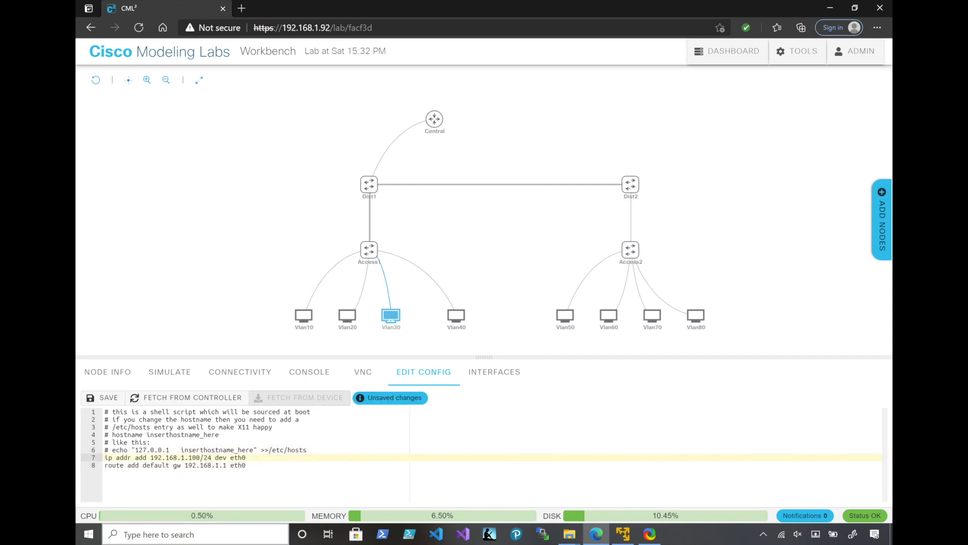
pyautogui.press('Delete')
pyautogui.write('3')
pyautogui.click(215, 465)
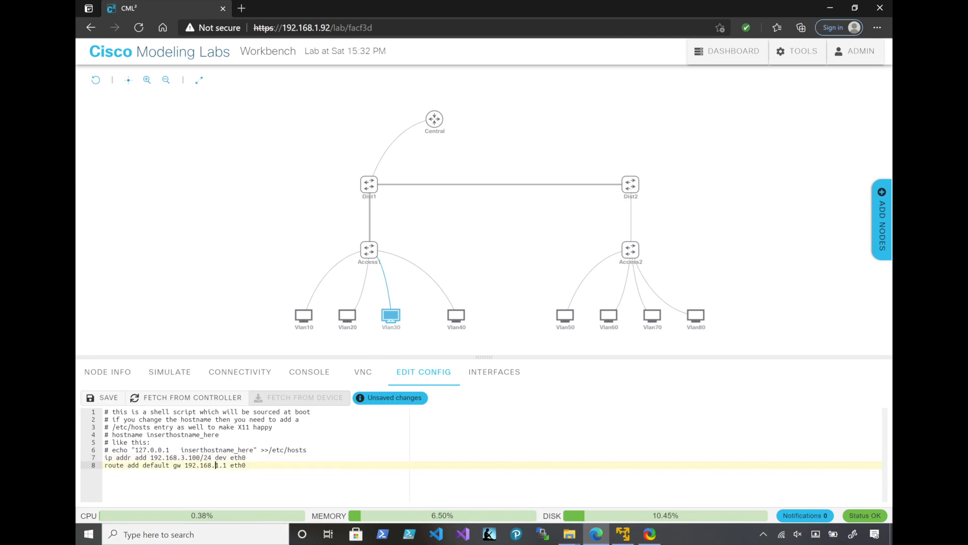
pyautogui.press('Delete')
pyautogui.write('3')
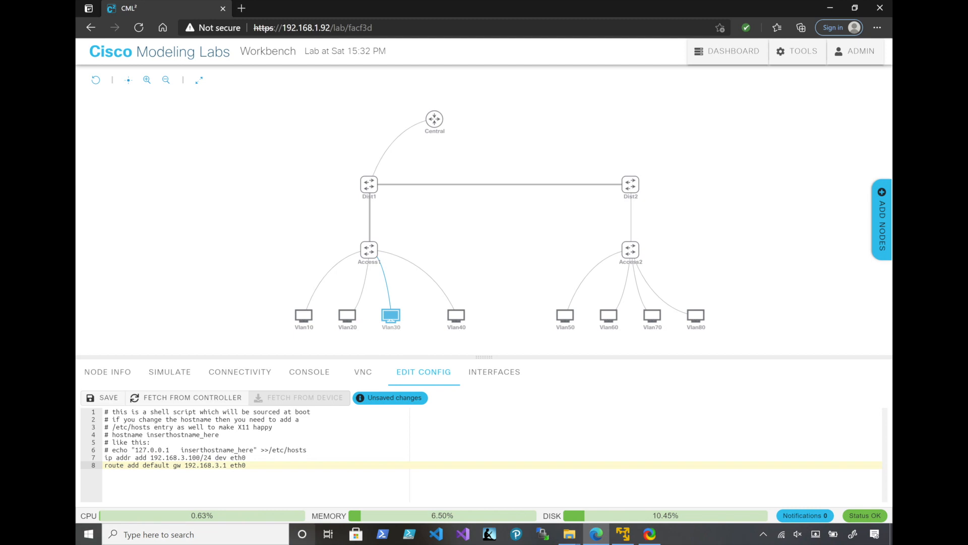
# Copy Vlan30's address and route lines for reuse and save the Vlan30 configuration
pyautogui.moveTo(247, 465); pyautogui.dragTo(106, 457)
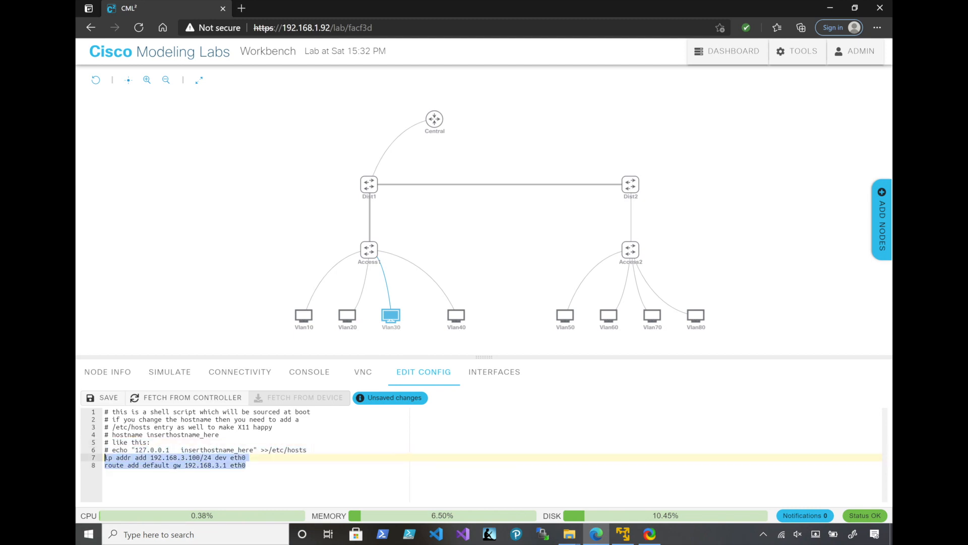
pyautogui.hotkey('ctrl', 'c')
pyautogui.click(102, 398)
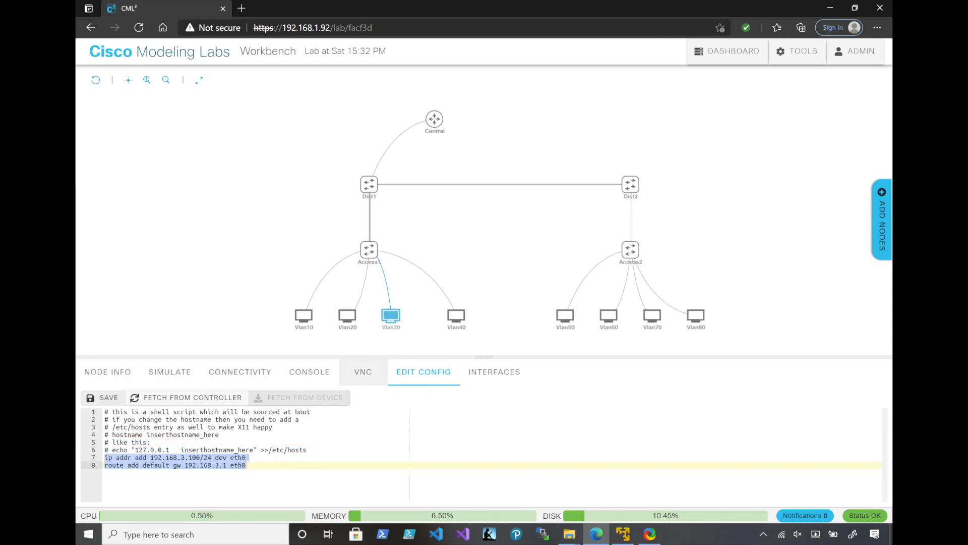
# Append the copied lines to Vlan40's configuration with eth0 address 192.168.4.100/24 and default gateway 192.168.4.1, and save it
pyautogui.click(456, 315)
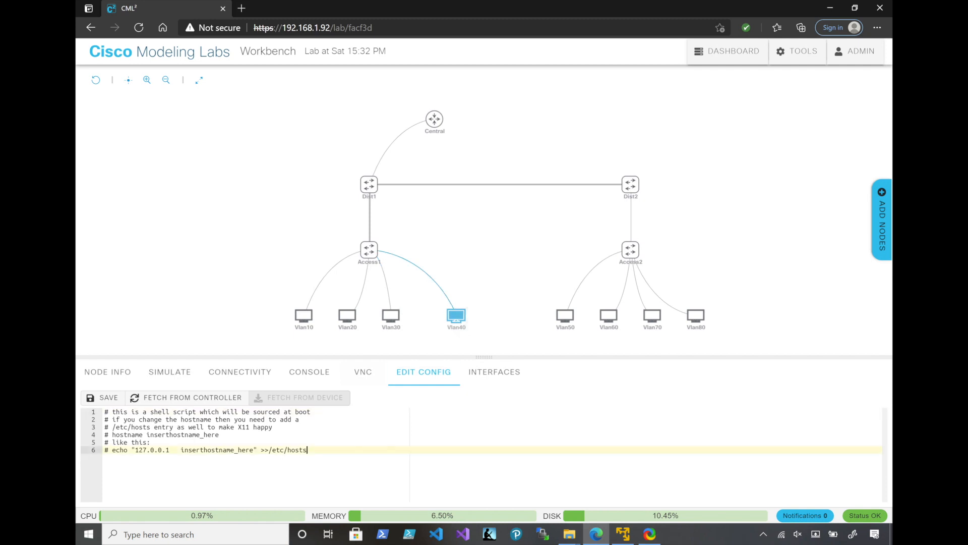
pyautogui.press('Return')
pyautogui.hotkey('ctrl', 'v')
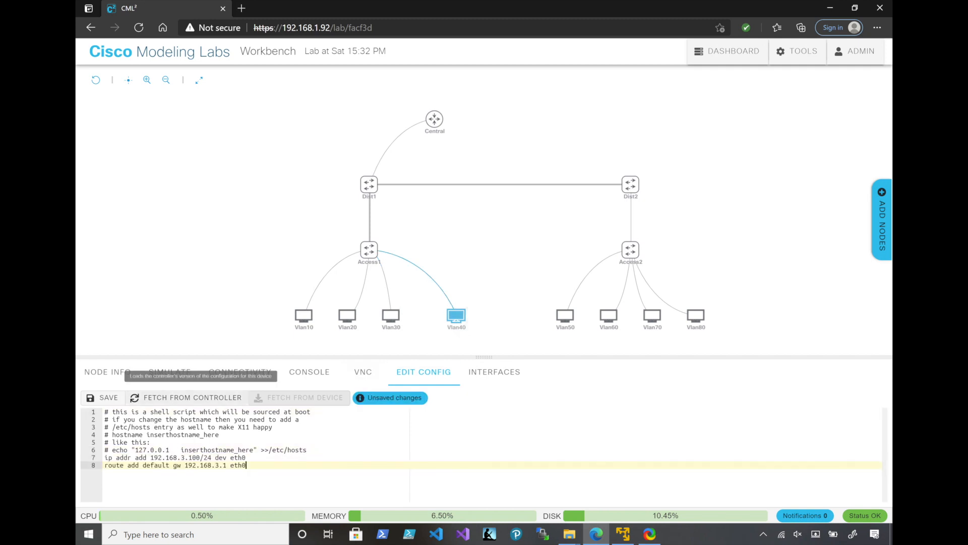
pyautogui.click(185, 457)
pyautogui.press('BackSpace')
pyautogui.write('4')
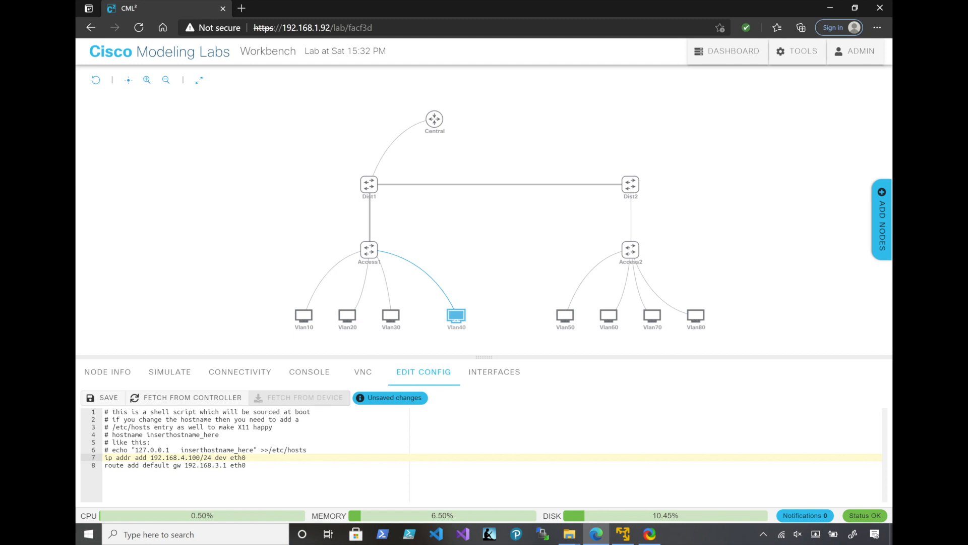
pyautogui.click(219, 465)
pyautogui.press('BackSpace')
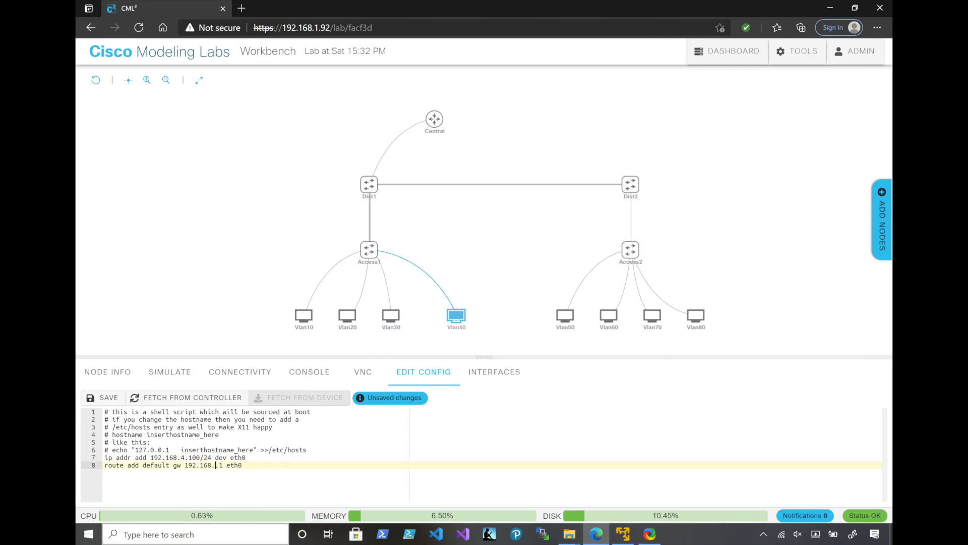
pyautogui.write('4')
pyautogui.click(102, 398)
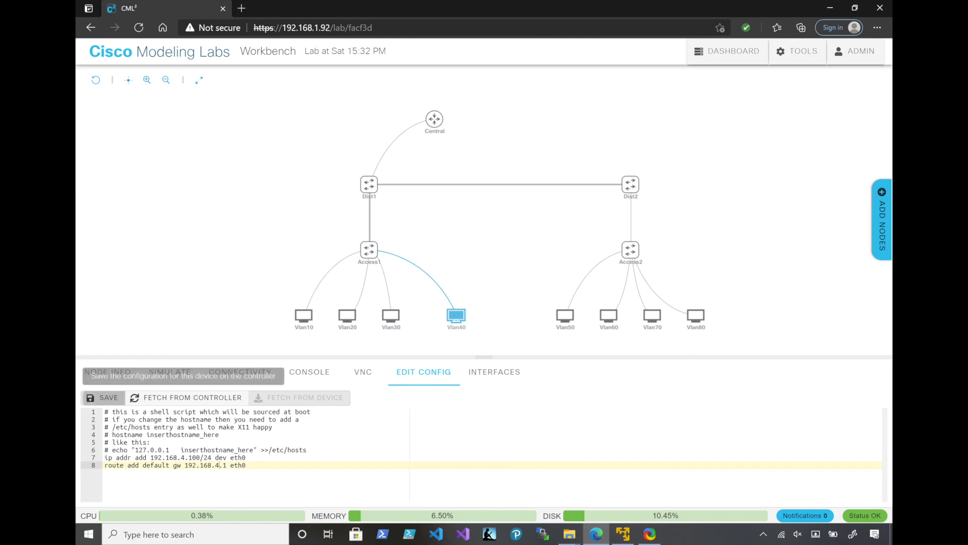
# Append the copied lines to Vlan50's configuration with eth0 address 192.168.5.100/24 and default gateway 192.168.5.1, and save it
pyautogui.click(565, 316)
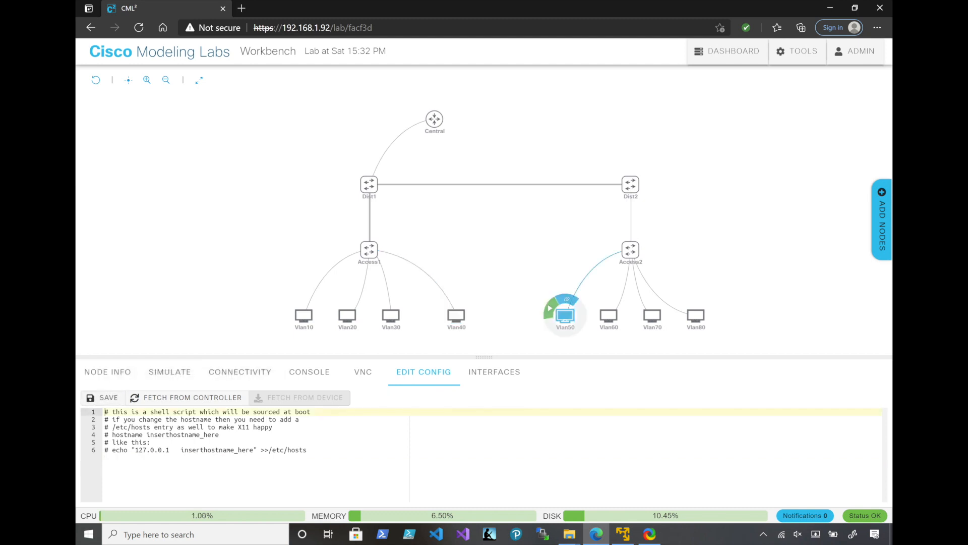
pyautogui.write('ip addr add 192.168.3.100/24 dev eth0 route add default gw 192.168.3.1 eth0')
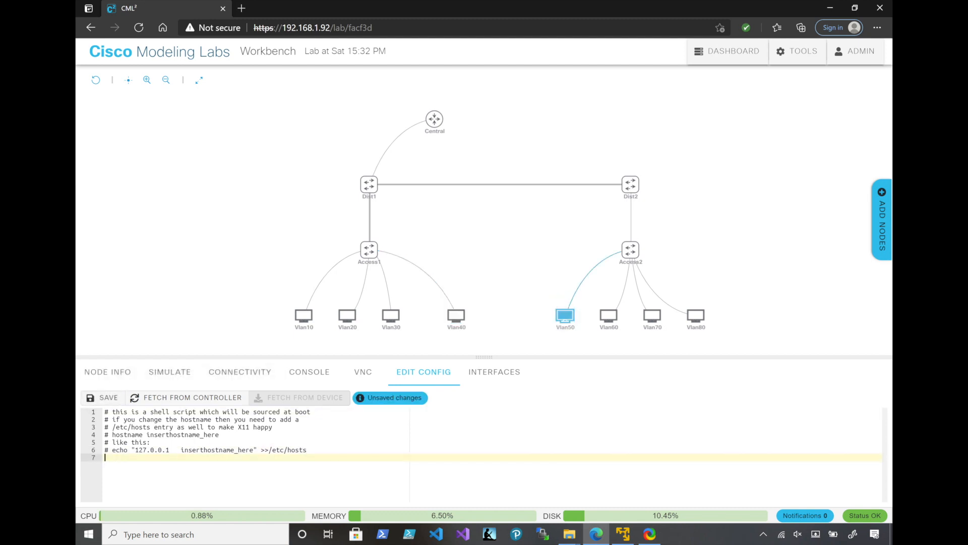
pyautogui.click(184, 458)
pyautogui.press('BackSpace')
pyautogui.write('5')
pyautogui.click(219, 466)
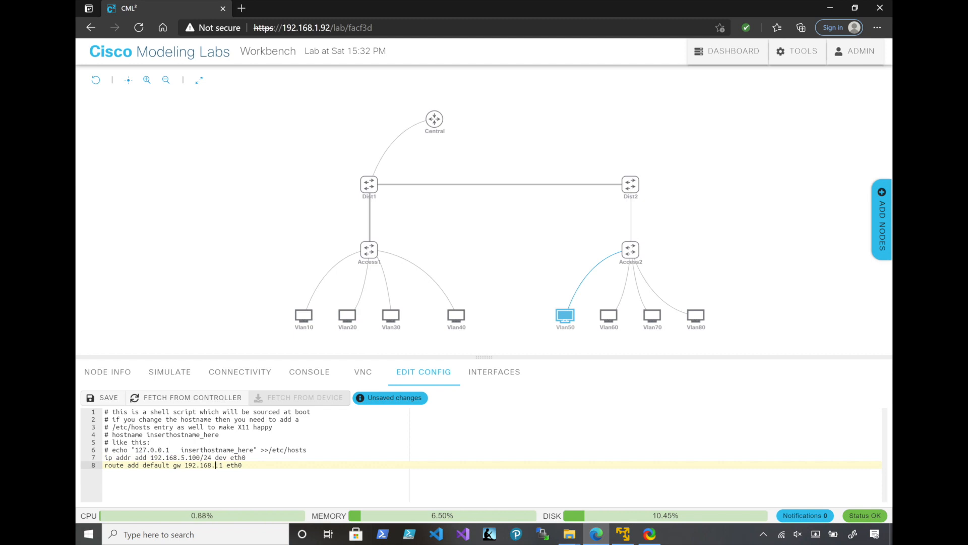
pyautogui.press('BackSpace')
pyautogui.write('5')
pyautogui.click(103, 397)
# Append the copied lines to Vlan60's configuration with eth0 address 192.168.6.100/24 and default gateway 192.168.6.1, and save it
pyautogui.click(609, 315)
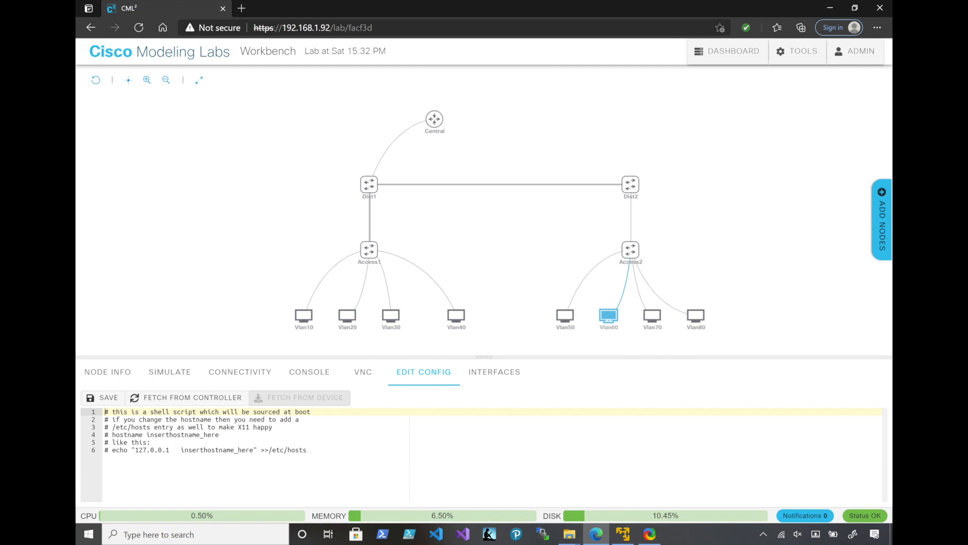
pyautogui.hotkey('ctrl', 'End')
pyautogui.write('ip addr add 192.168.3.100/24 dev eth0 route add default gw 192.168.3.1 eth0')
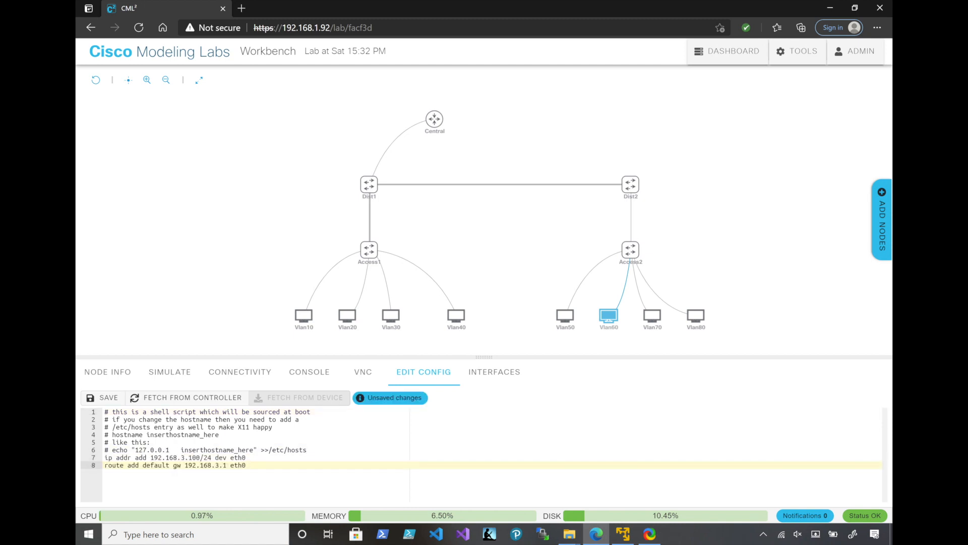
pyautogui.click(185, 457)
pyautogui.press('BackSpace')
pyautogui.write('6')
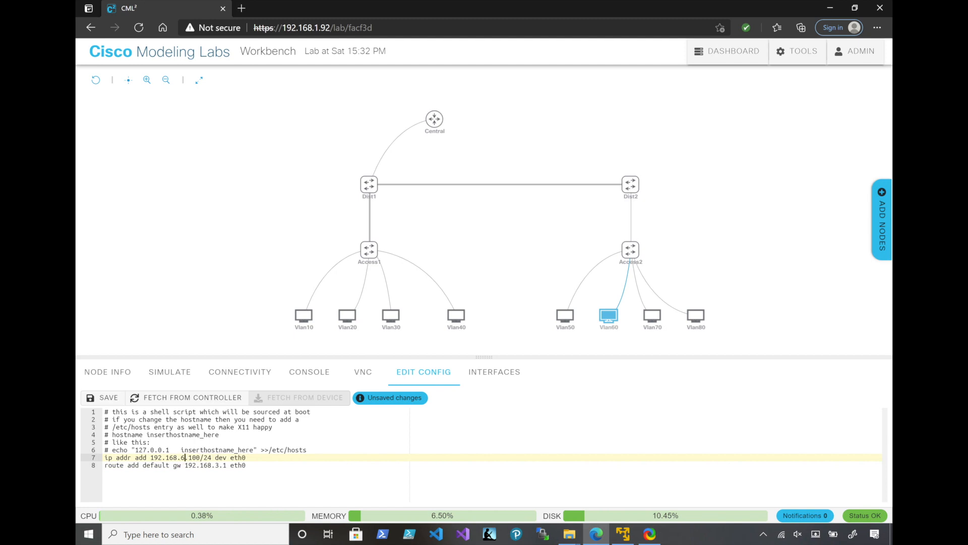
pyautogui.click(216, 465)
pyautogui.press('Delete')
pyautogui.write('6')
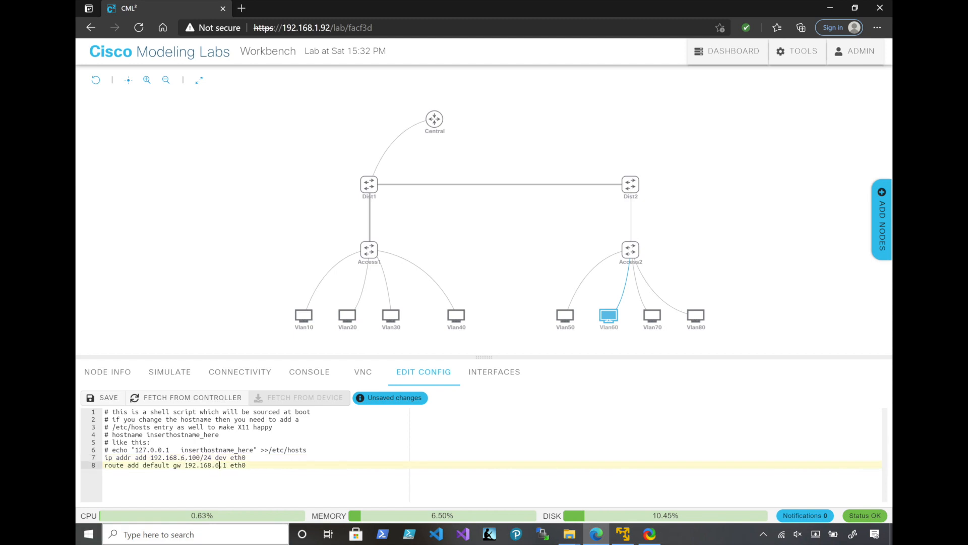
pyautogui.hotkey('ctrl', 's')
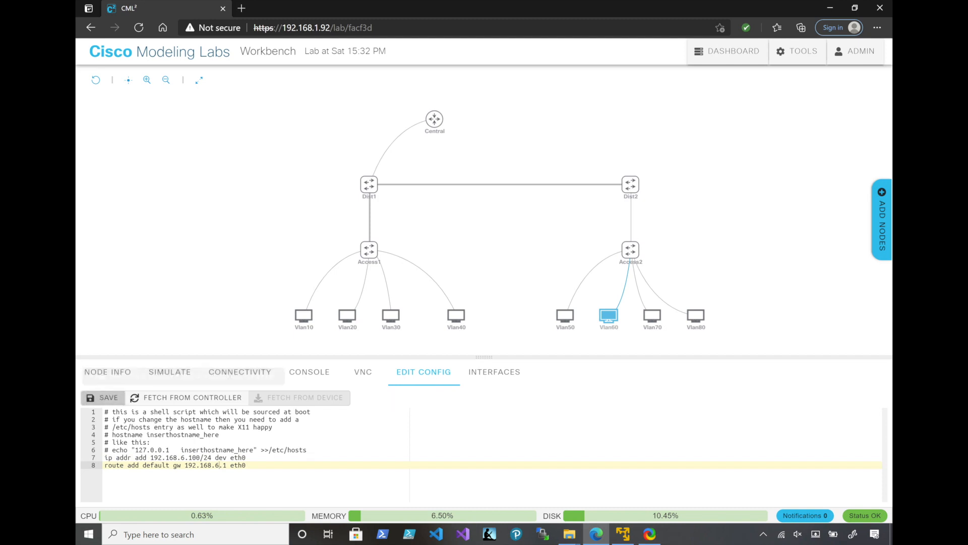
# Append the copied lines to Vlan70's configuration with eth0 address 192.168.7.100/24 and default gateway 192.168.7.1, and save it
pyautogui.click(652, 316)
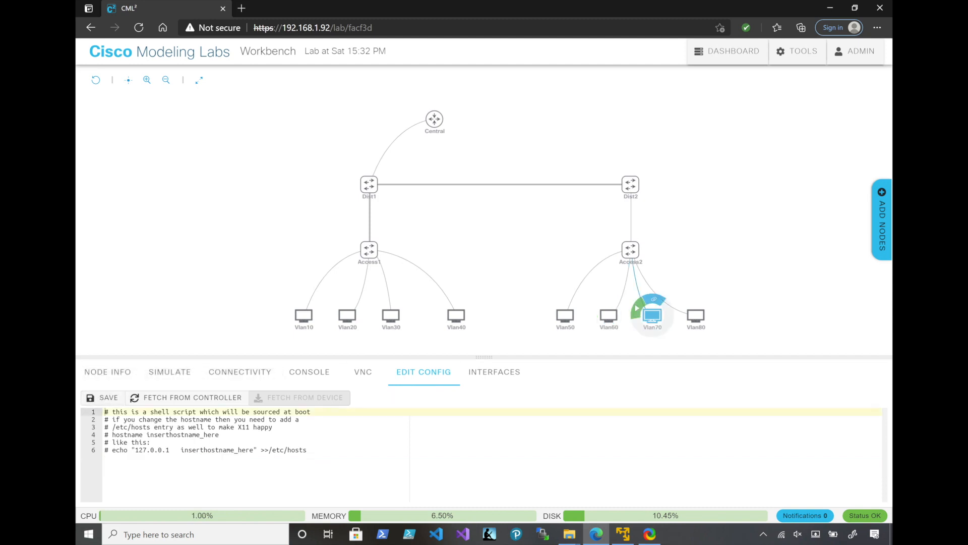
pyautogui.click(309, 450)
pyautogui.press('Return')
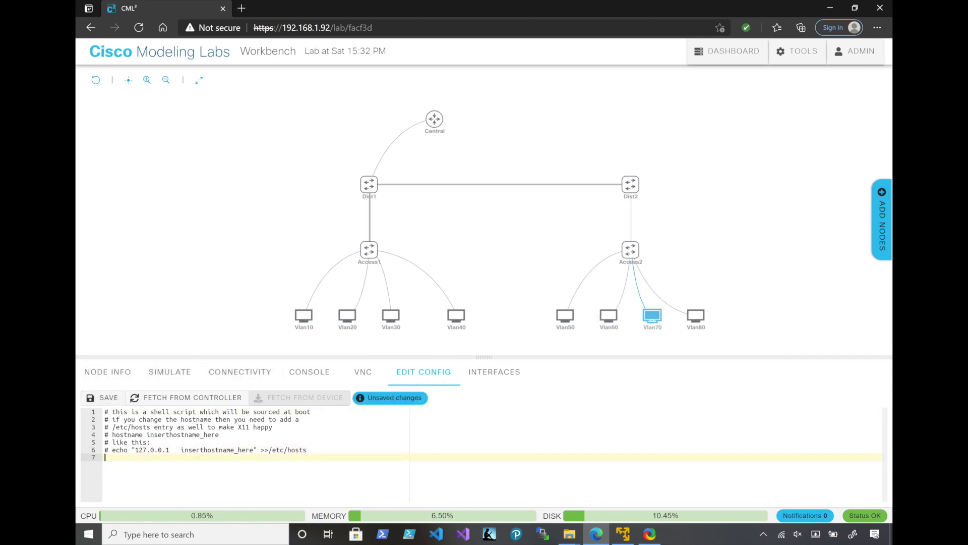
pyautogui.write('ip addr add 192.168.3.100/24 dev eth0 route add default gw 192.168.3.1 eth0')
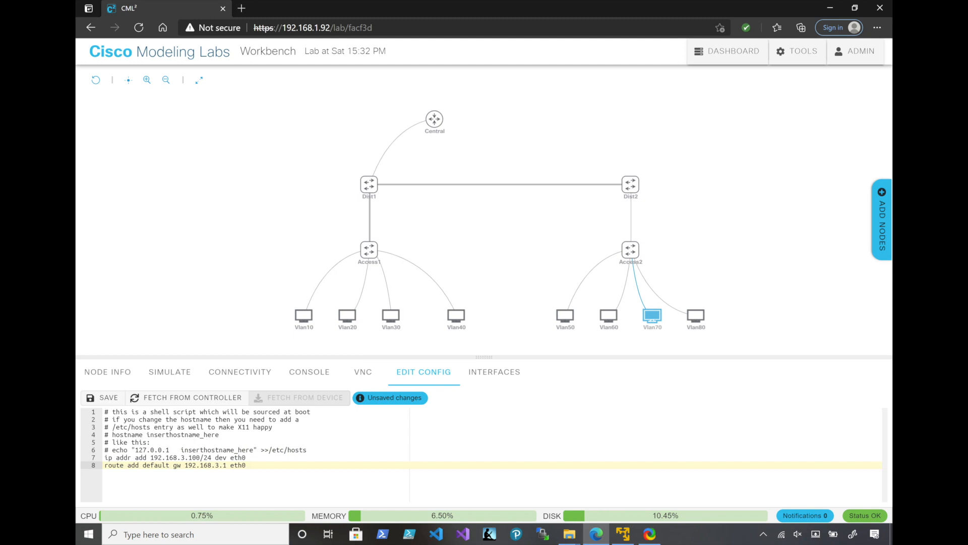
pyautogui.click(186, 457)
pyautogui.press('BackSpace')
pyautogui.write('7')
pyautogui.click(216, 464)
pyautogui.press('Delete')
pyautogui.write('7')
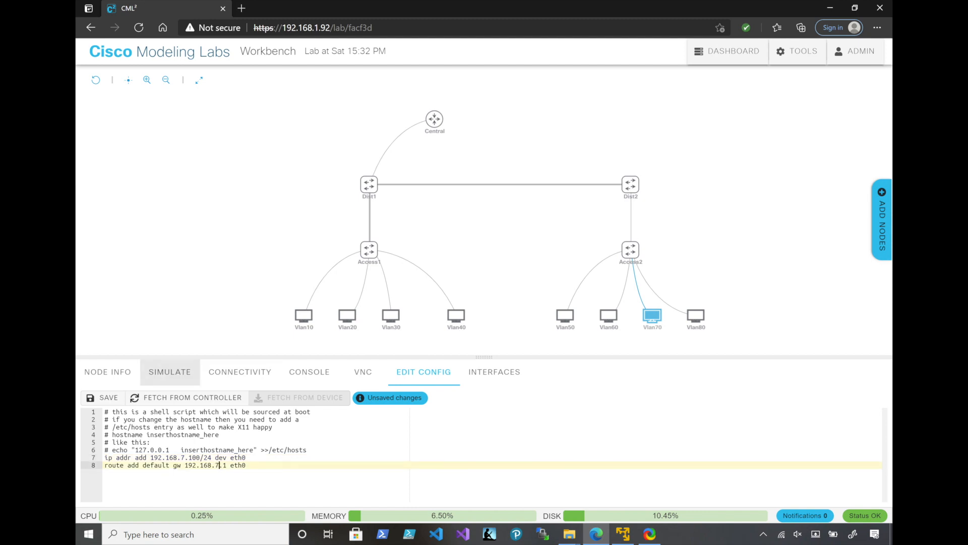
pyautogui.click(103, 398)
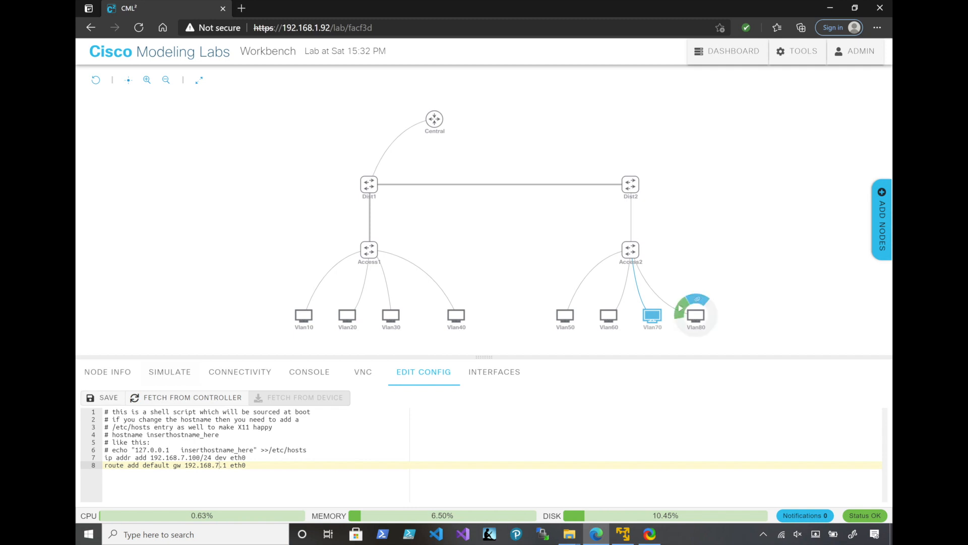
# Append the copied lines to Vlan80's configuration with eth0 address 192.168.8.100/24 and default gateway 192.168.8.1, and save it
pyautogui.click(695, 315)
pyautogui.click(308, 450)
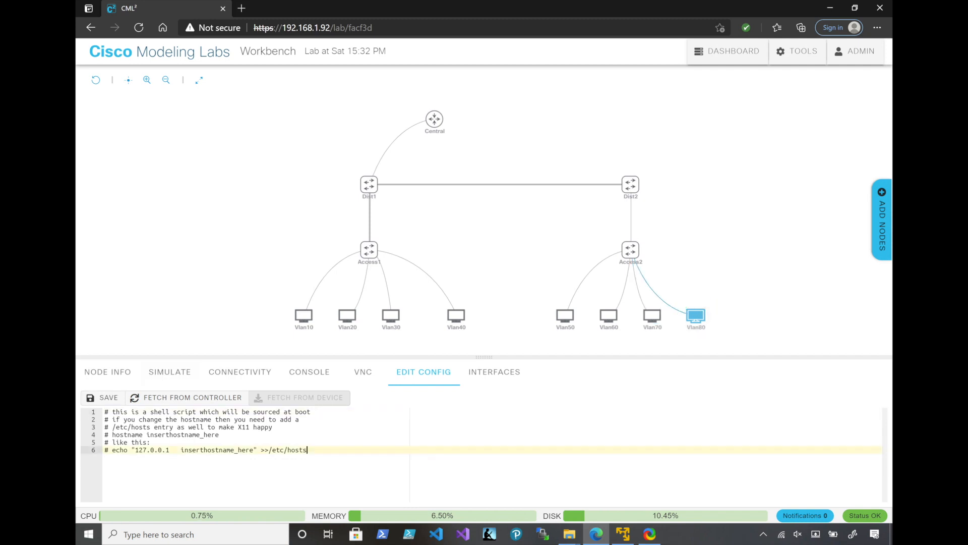
pyautogui.press('Return')
pyautogui.write('ip addr add 192.168.3.100/24 dev eth0 route add default gw 192.168.3.1 eth0')
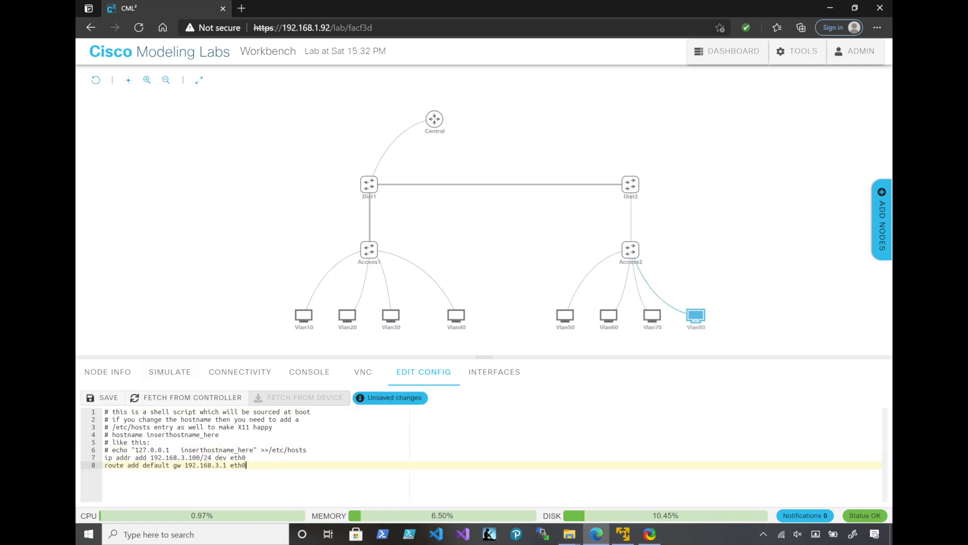
pyautogui.click(182, 457)
pyautogui.press('Delete')
pyautogui.write('8')
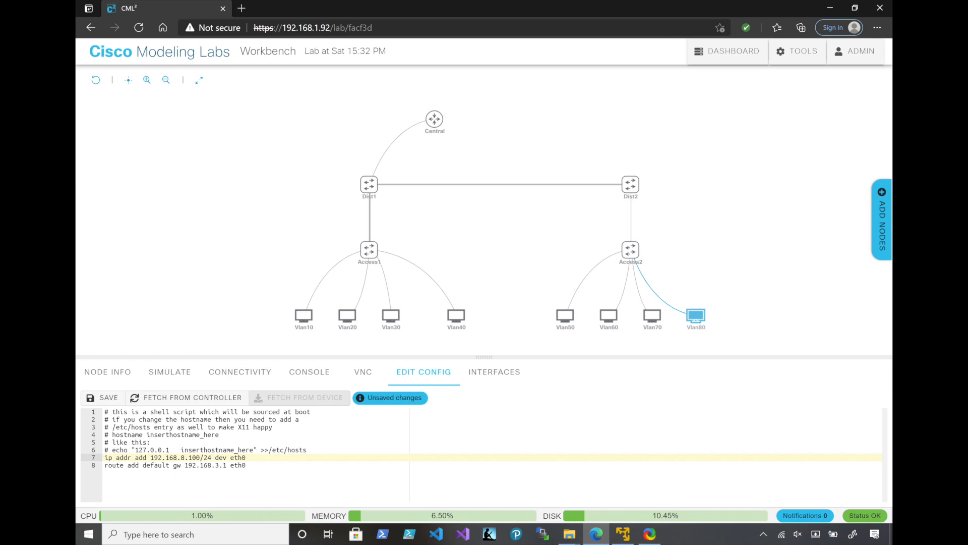
pyautogui.click(215, 464)
pyautogui.press('Delete')
pyautogui.write('8')
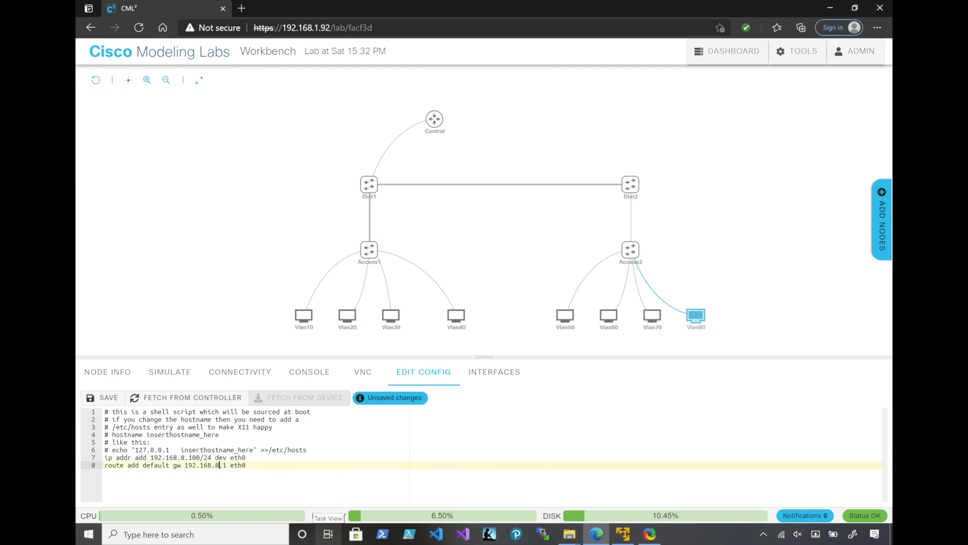
pyautogui.click(103, 397)
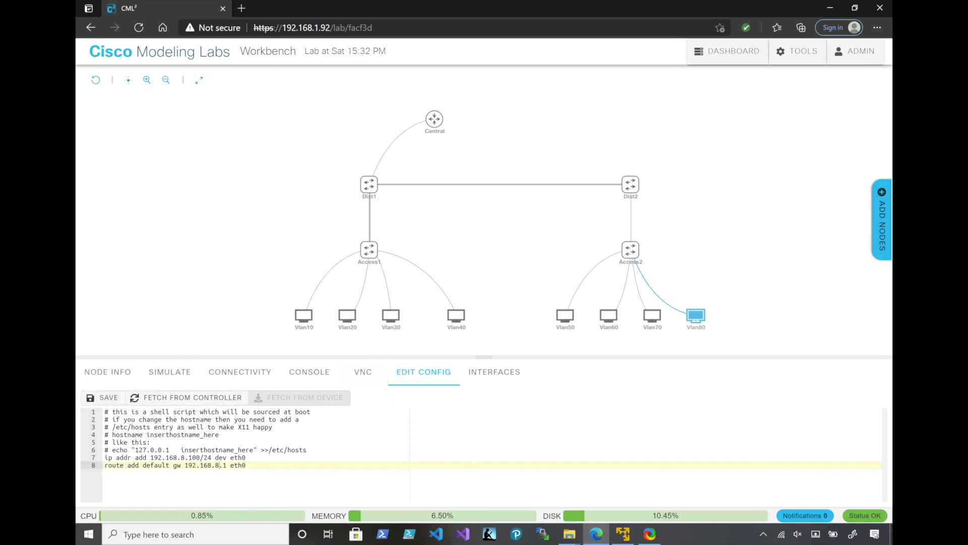
# Start the distribution switches Dist1 and Dist2 and the access switches Access1 and Access2
pyautogui.click(376, 190)
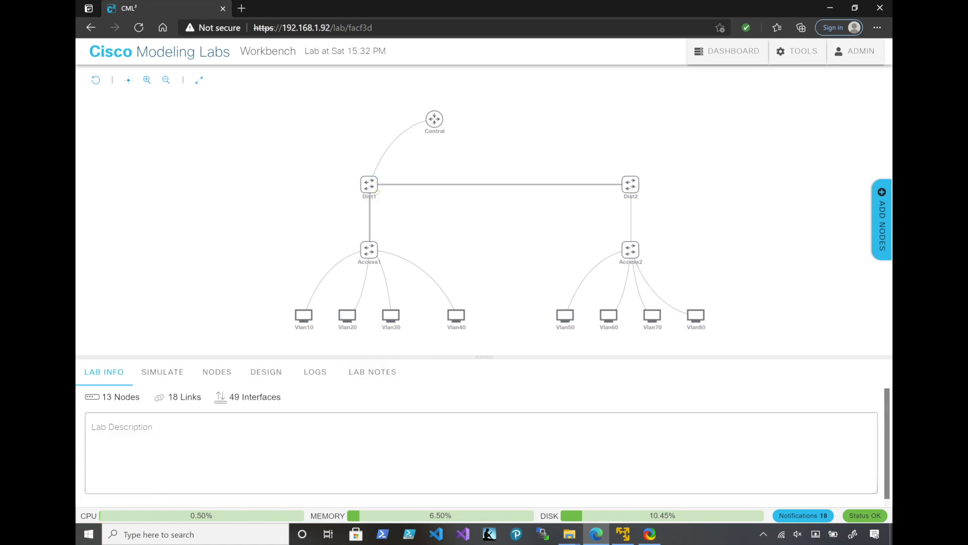
pyautogui.moveTo(630, 184)
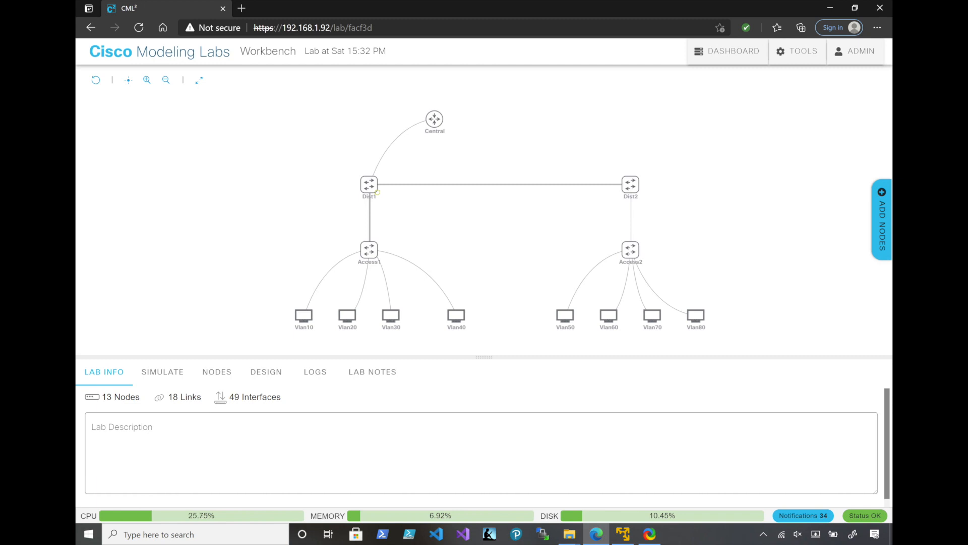
pyautogui.click(377, 192)
pyautogui.click(615, 177)
pyautogui.moveTo(369, 250)
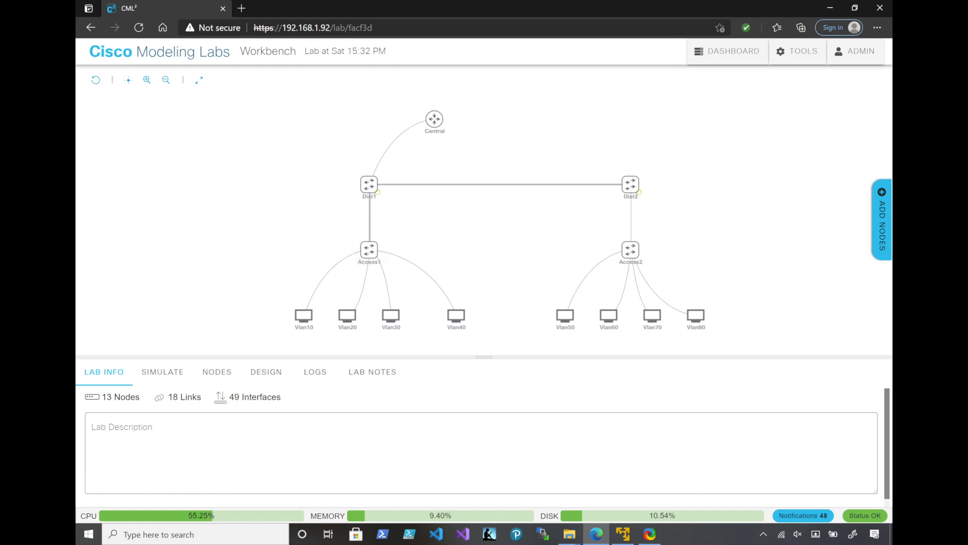
pyautogui.moveTo(347, 315)
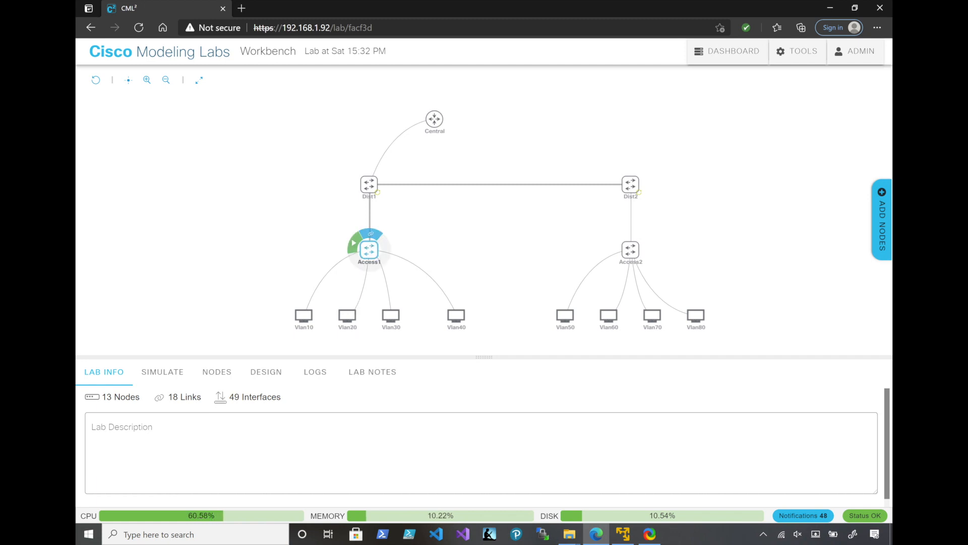
pyautogui.moveTo(631, 249)
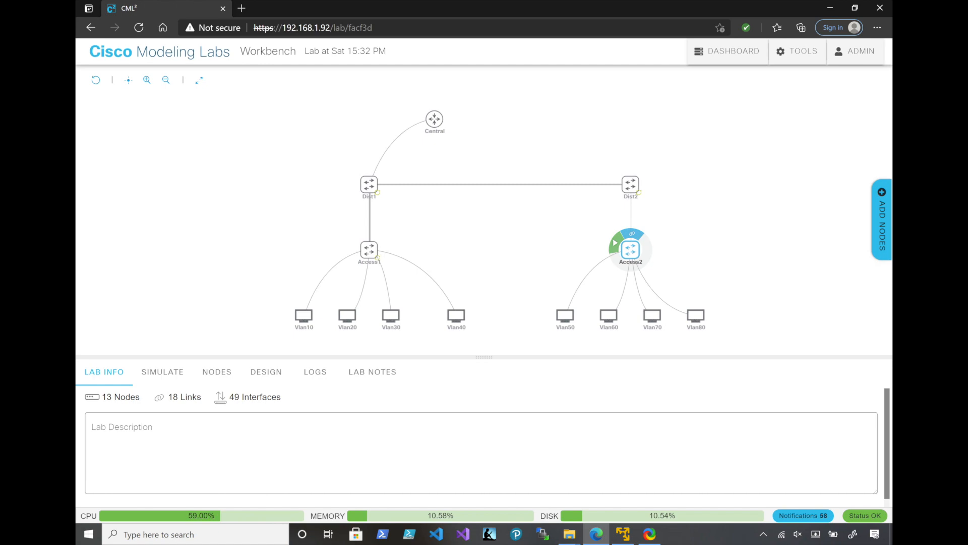